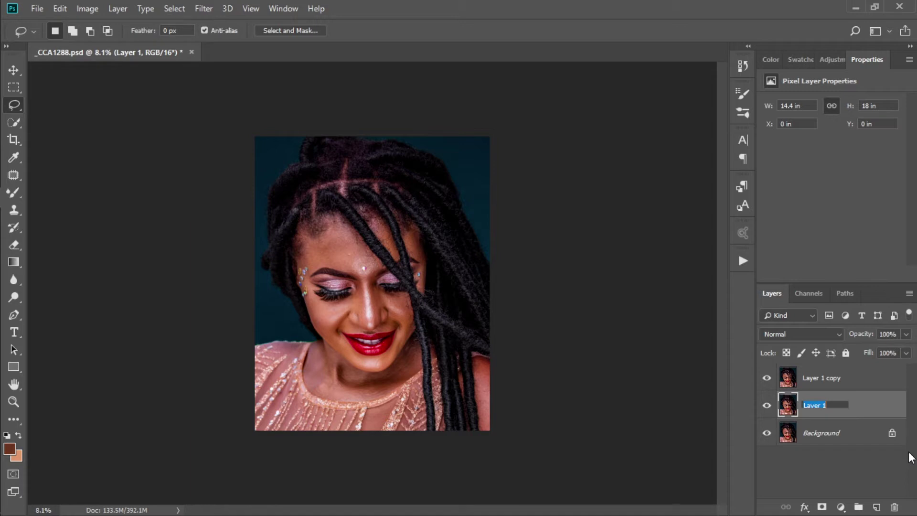
- Rename the middle layer "lower" and the top duplicate layer "upper"
type("lower")
left_click(823, 380)
double_click(823, 380)
type("upper")
key("Return")
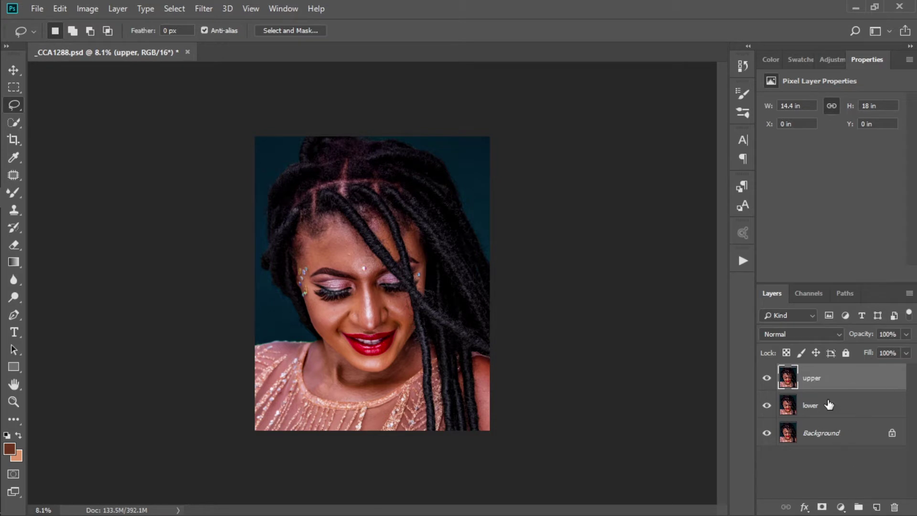
- Hide the upper layer and apply a Gaussian Blur with a 13.9-pixel radius to the lower layer
left_click(829, 405)
left_click(767, 378)
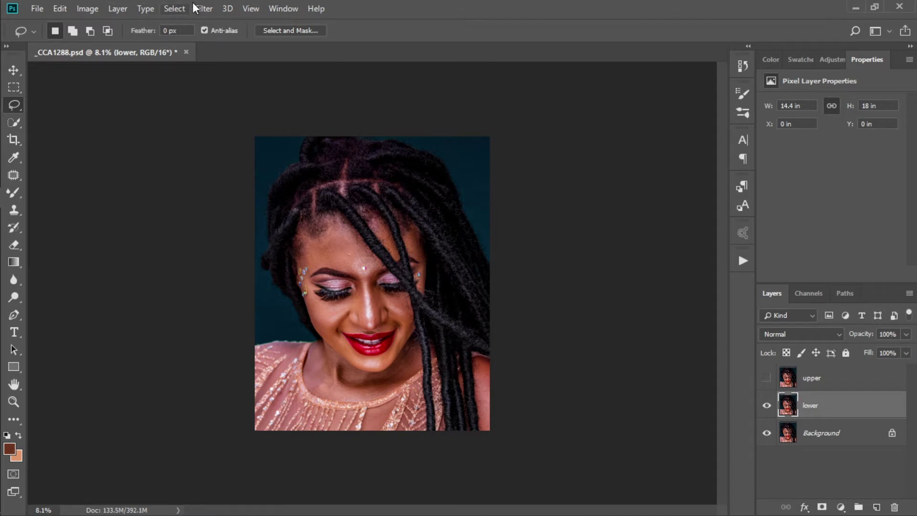
left_click(204, 8)
mouse_move(287, 159)
left_click(417, 211)
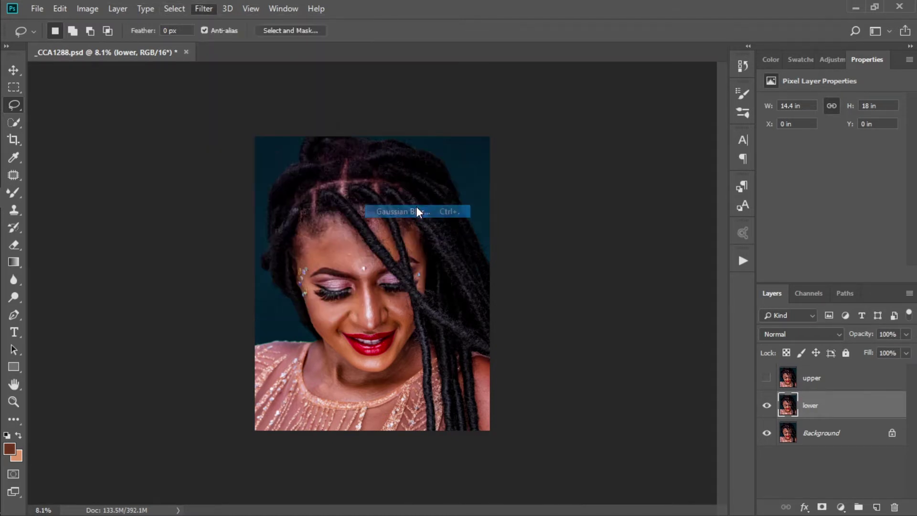
left_click_drag(727, 421, 722, 420)
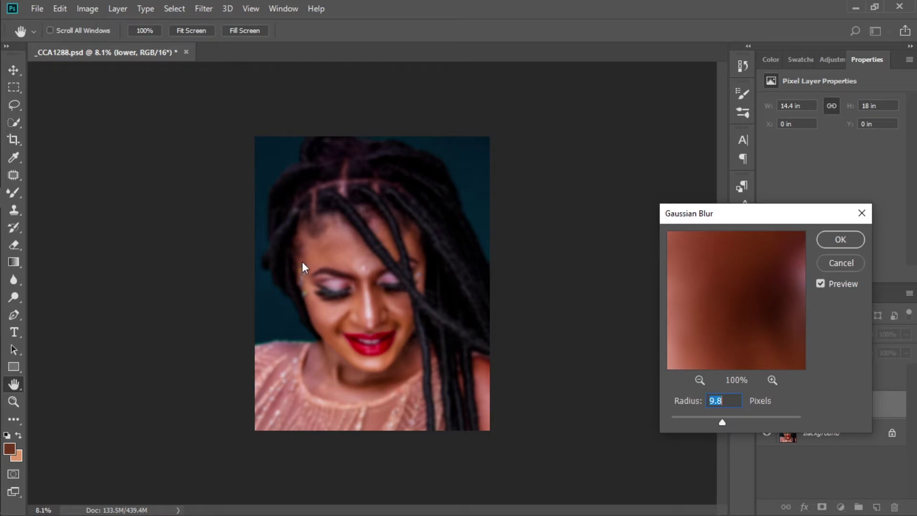
left_click(371, 281, "alt")
left_click(371, 281)
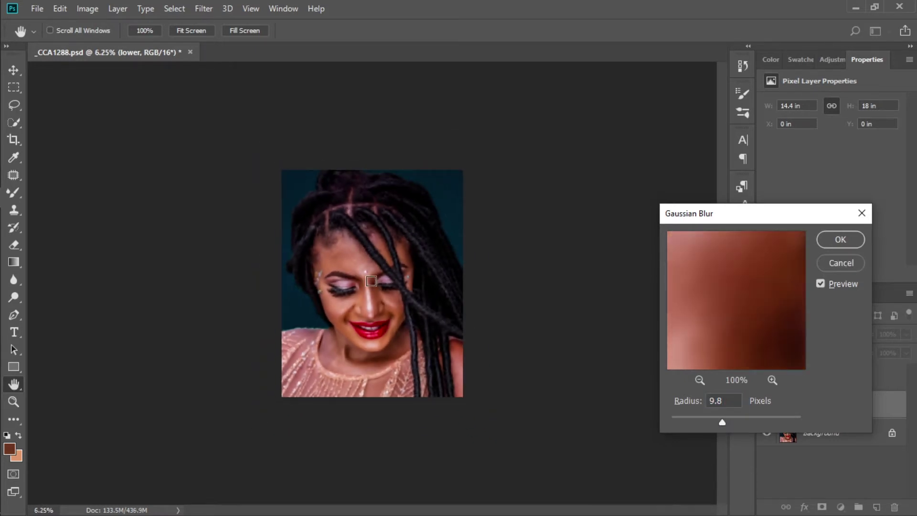
left_click(358, 263)
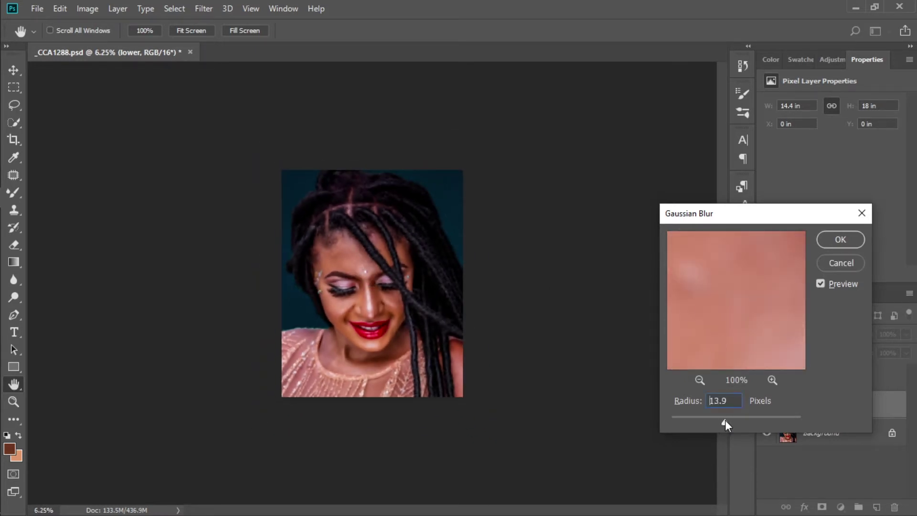
left_click(844, 239)
key("l")
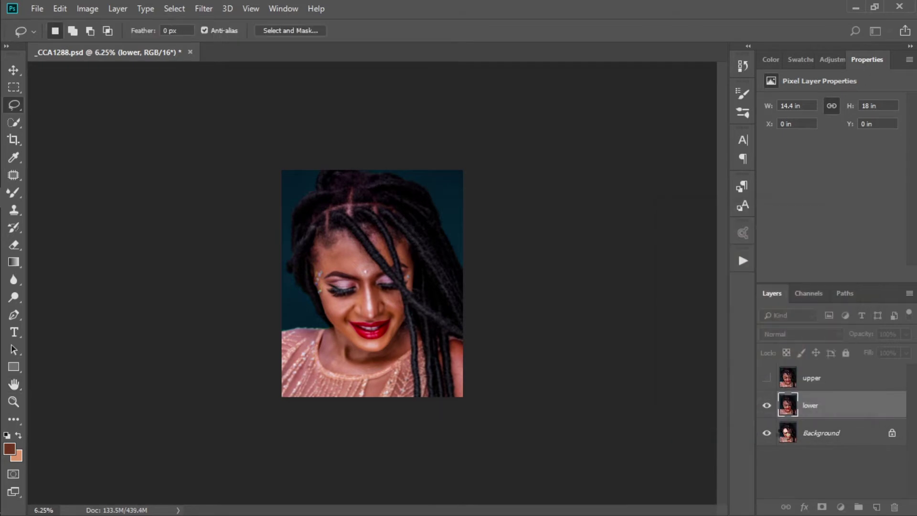
- Show and select the upper layer, and set Apply Image to use the lower layer as source with Subtract blending
left_click(767, 378)
left_click(813, 378)
left_click(88, 9)
left_click(148, 206)
left_click(426, 140)
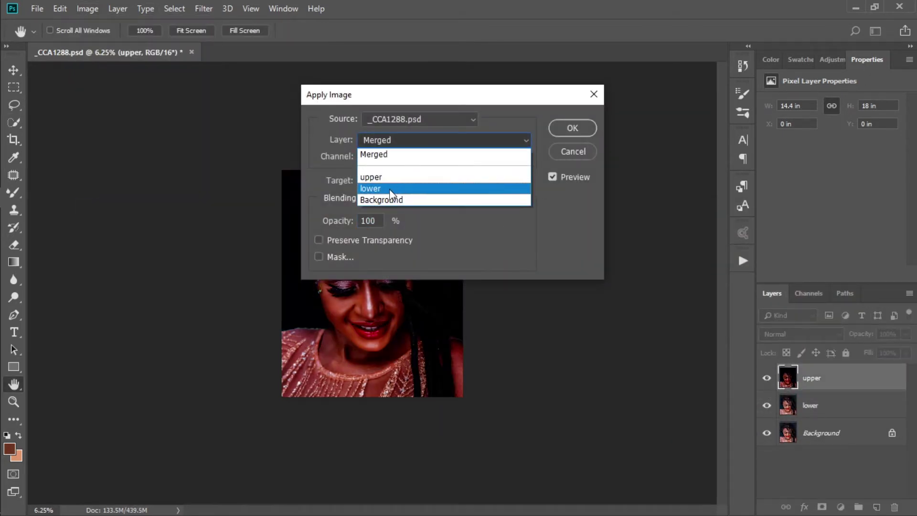
left_click(410, 188)
left_click(408, 198)
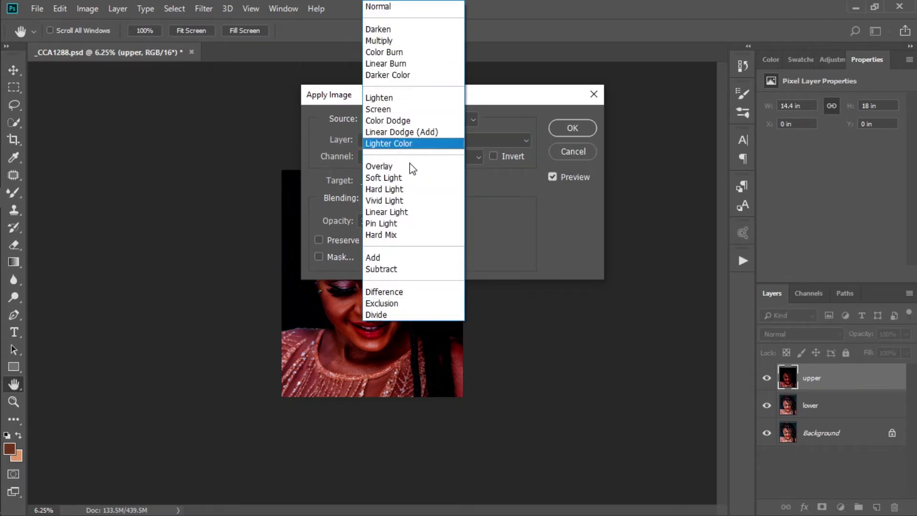
left_click(402, 269)
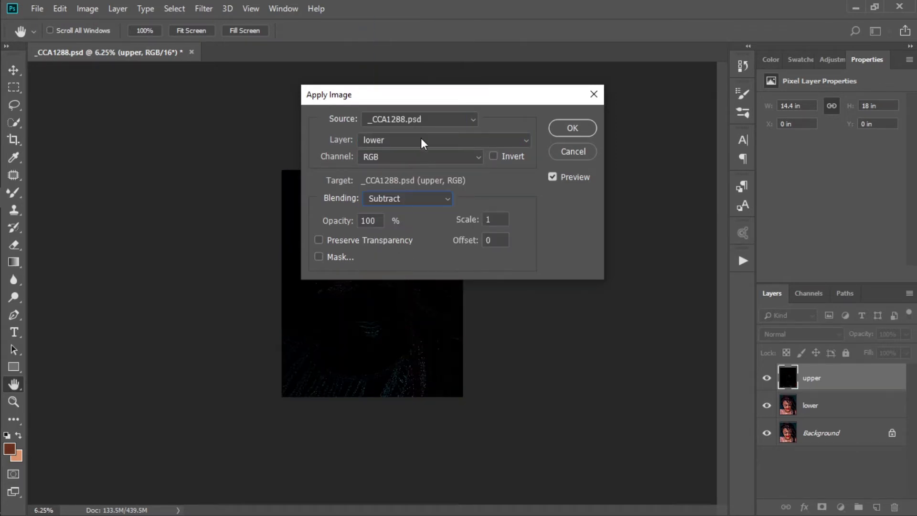
- Apply the image subtraction with scale 2 and offset 128, and set the upper layer's blend mode to Linear Light
key("Tab")
type("2")
key("Tab")
type("128")
mouse_move(438, 99)
left_mouse_down()
mouse_move(553, 260)
mouse_move(457, 81)
mouse_move(458, 89)
left_mouse_up()
left_click(592, 117)
left_click(818, 334)
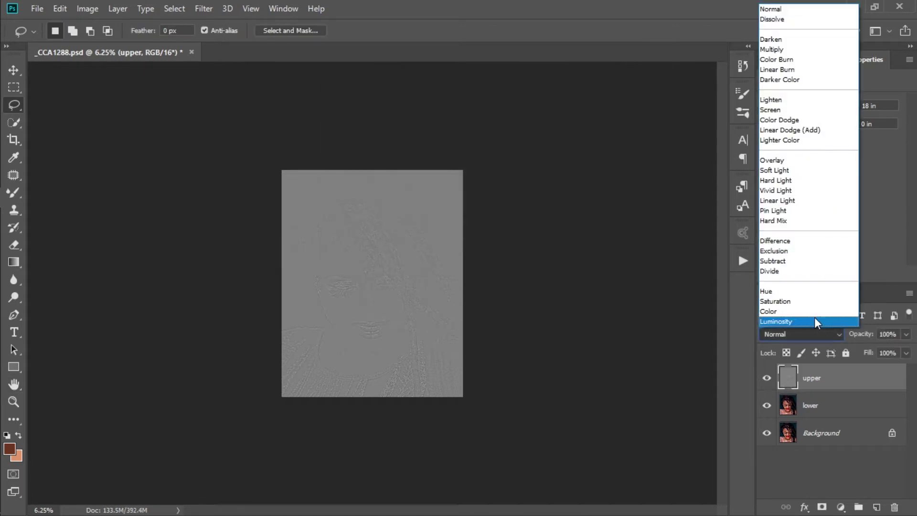
left_click(818, 201)
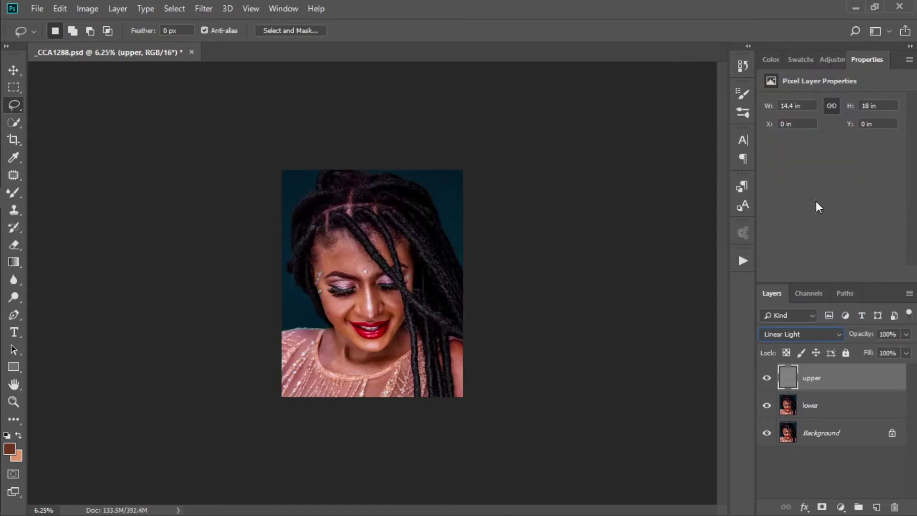
- Create an empty layer named "color" directly above the lower layer
left_click(841, 401)
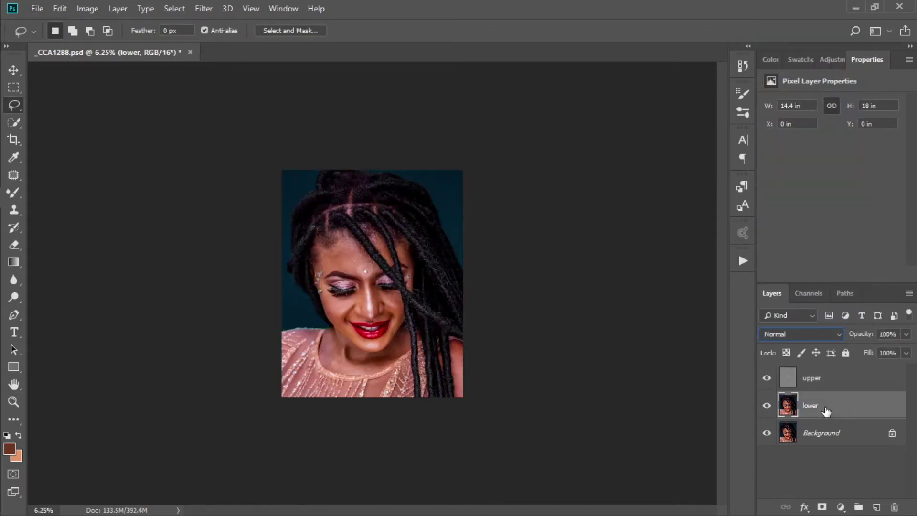
left_click(877, 507)
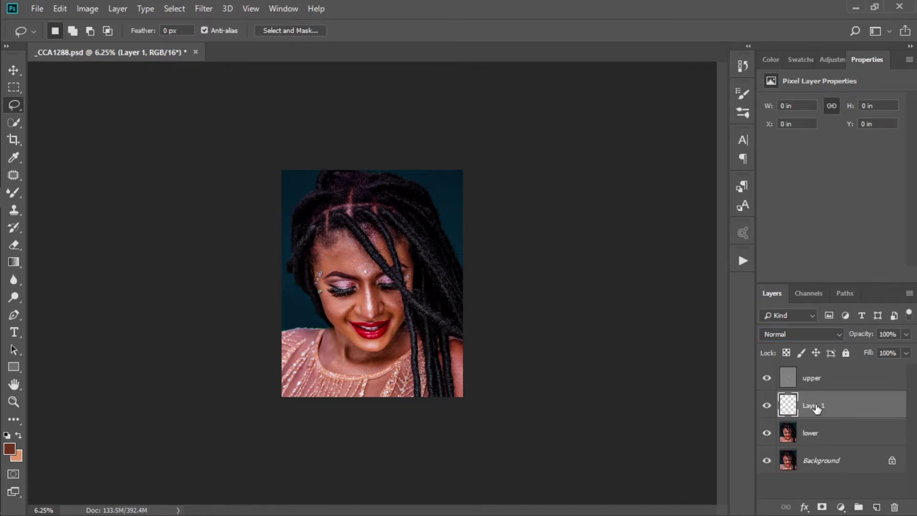
double_click(814, 406)
type("co")
- Group the upper, color and lower layers into a group named "fs"
left_click(797, 382)
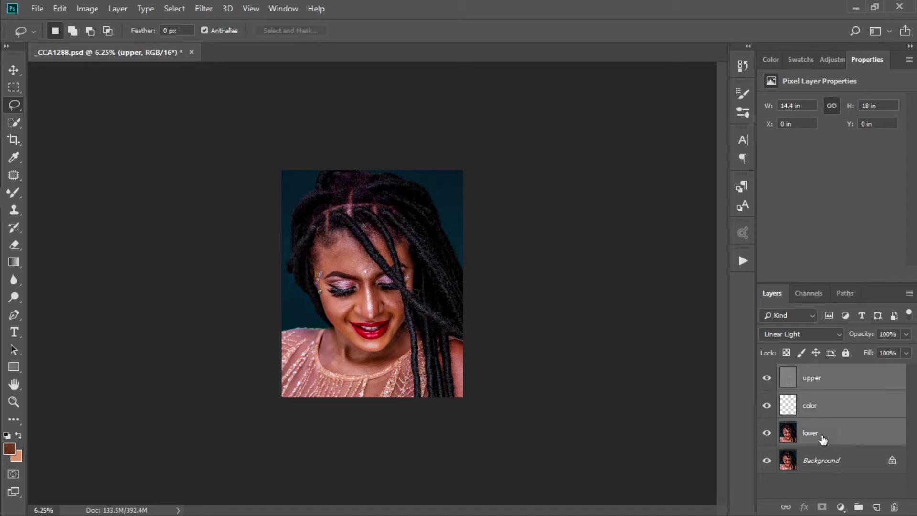
left_click(819, 436, "shift")
key("ctrl+g")
double_click(816, 373)
type("f")
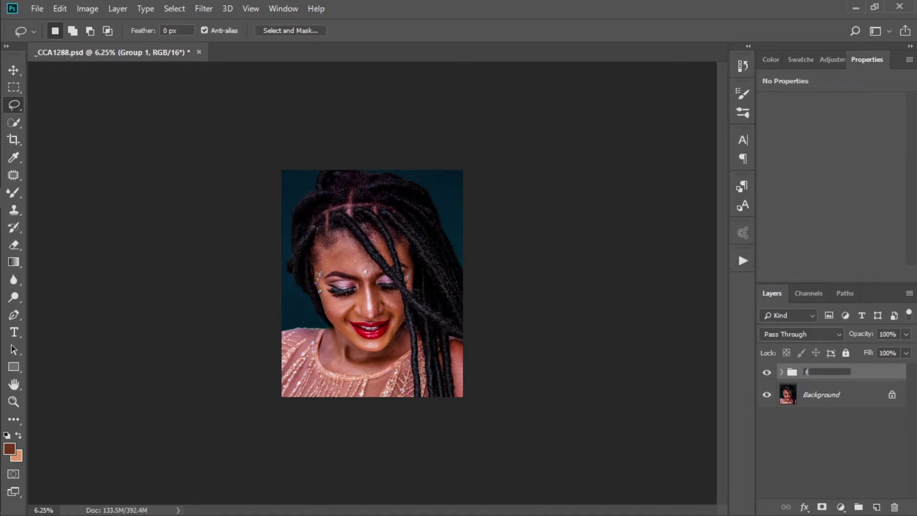
key("Return")
- Expand the fs group, duplicate the lower layer and clip the copy to the original
left_click(781, 372)
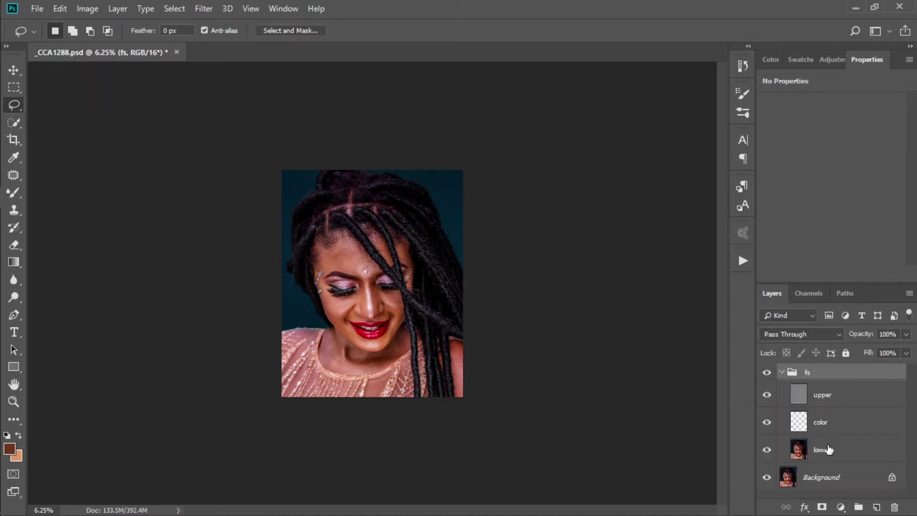
left_click(829, 450)
key("ctrl+j")
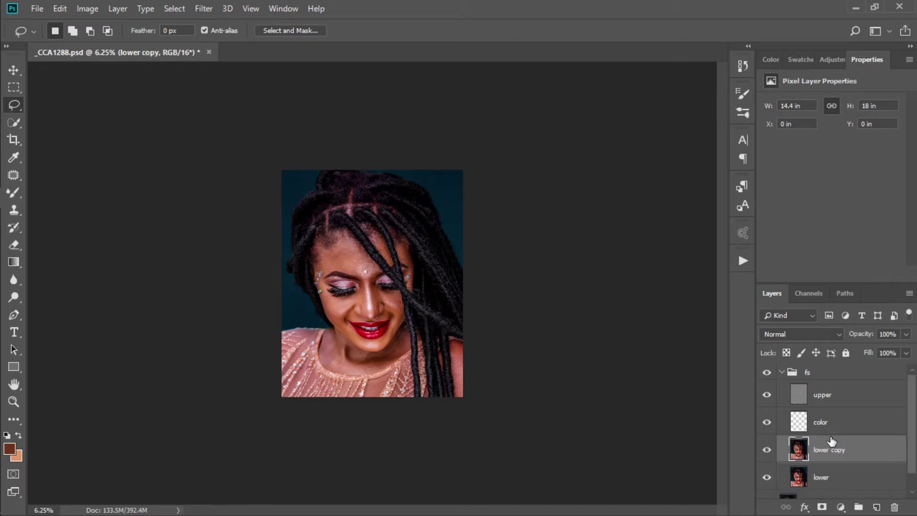
key("ctrl+alt+g")
- Duplicate the upper layer, clip the copy to the original and set its blend mode to Normal
left_click(830, 399)
key("ctrl+j")
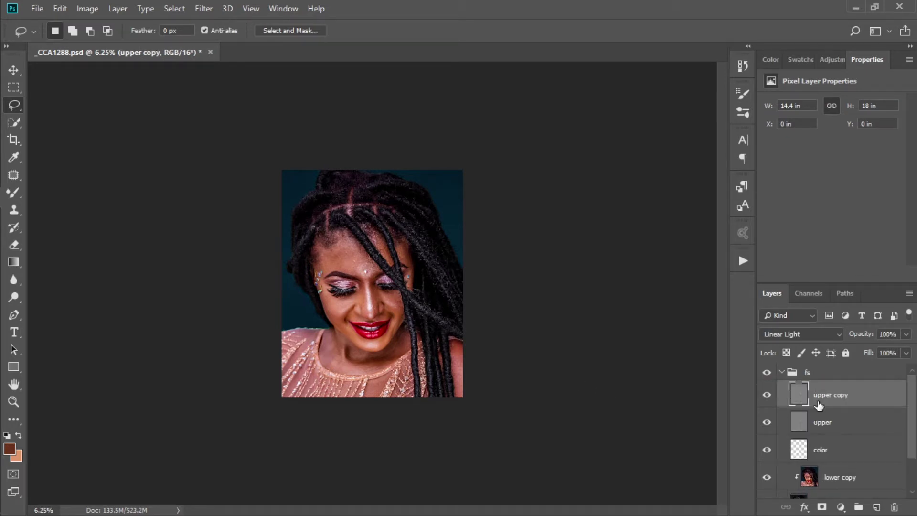
key("ctrl+alt+g")
left_click(798, 334)
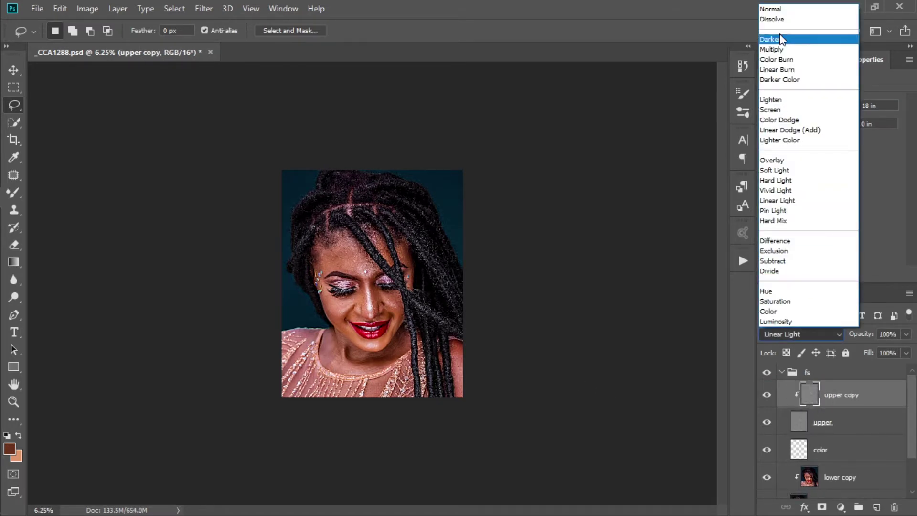
left_click(778, 9)
- Smooth the forehead skin tones on the lower copy layer with the Mixer Brush, enlarging the brush to 300 px
scroll(823, 411, "down", 2)
left_click(836, 420)
scroll(846, 470, "down", 1)
left_click(842, 450)
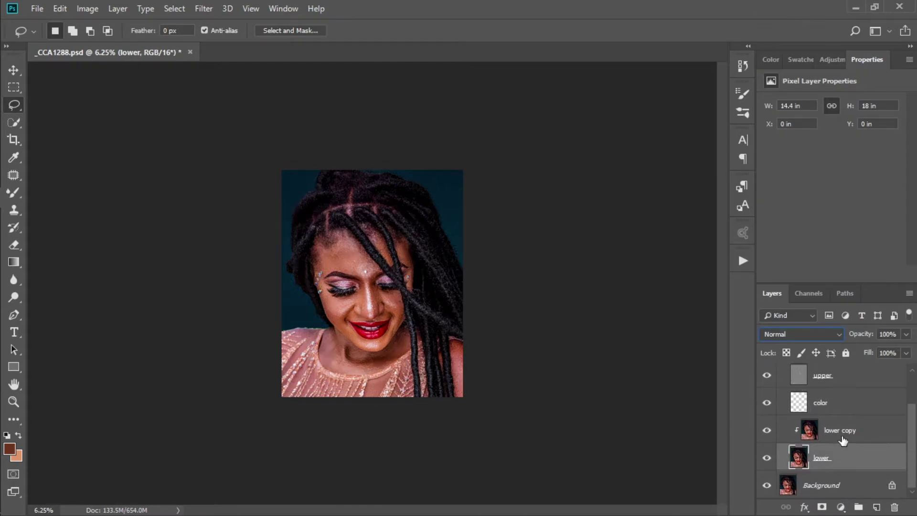
left_click(843, 438)
key("b")
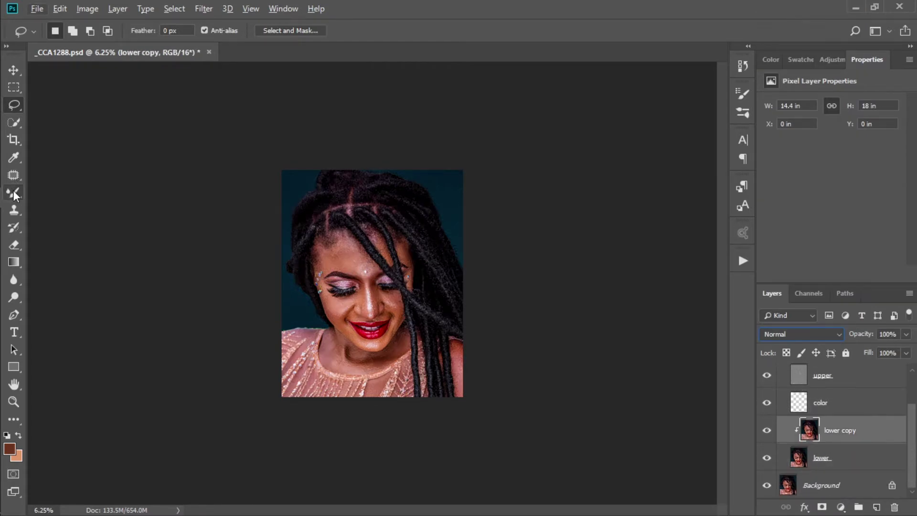
scroll(368, 266, "up", 5)
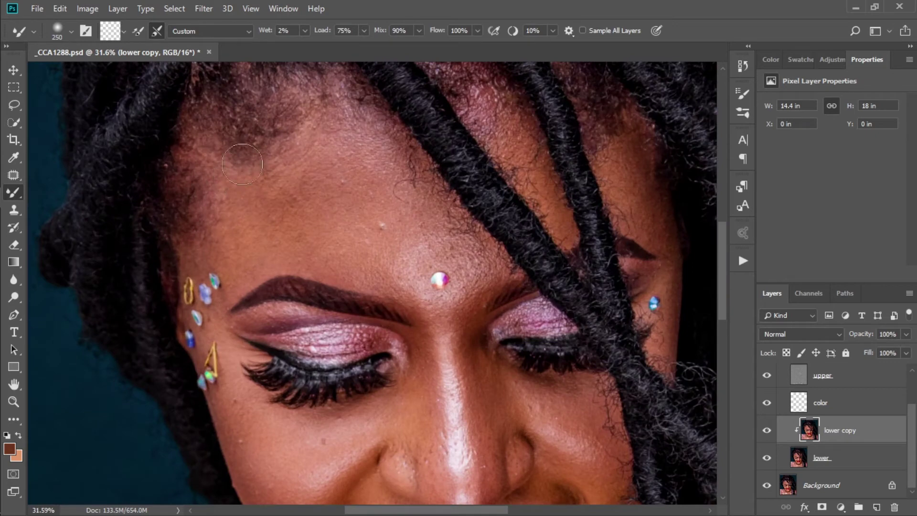
scroll(306, 127, "right", 2)
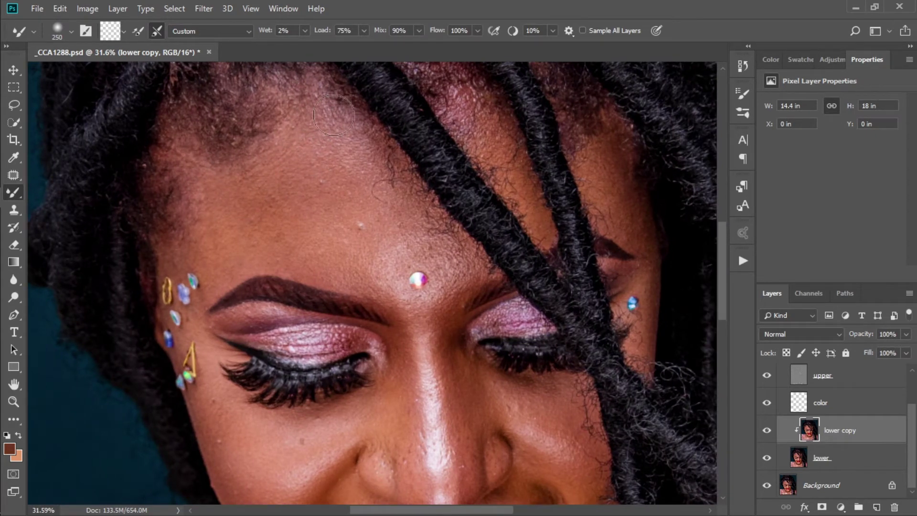
scroll(337, 182, "down", 3)
scroll(289, 170, "down", 2)
key("bracketright")
key("bracketright")
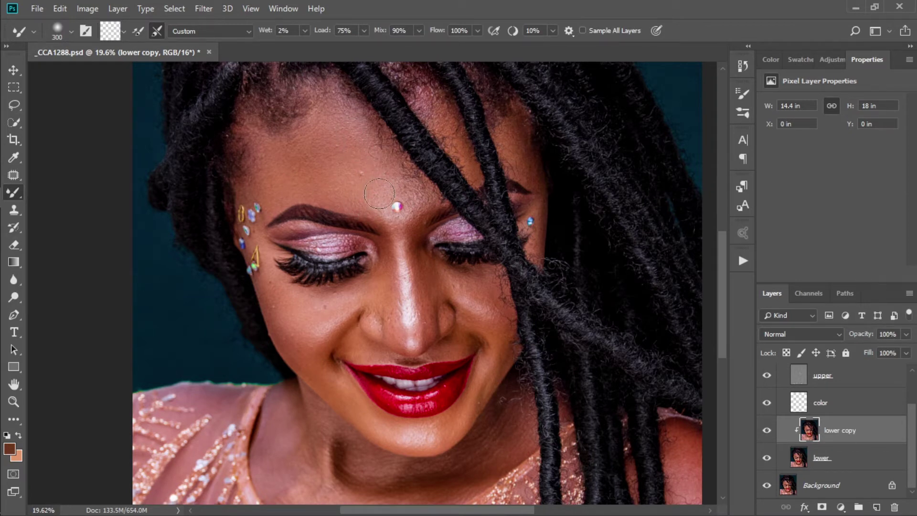
- Reduce the Mixer Brush to 150 px and blend the eyeshadow area on the eyelid beside the face gems
key("bracketleft")
scroll(532, 177, "down", 1)
key("bracketleft")
key("bracketleft")
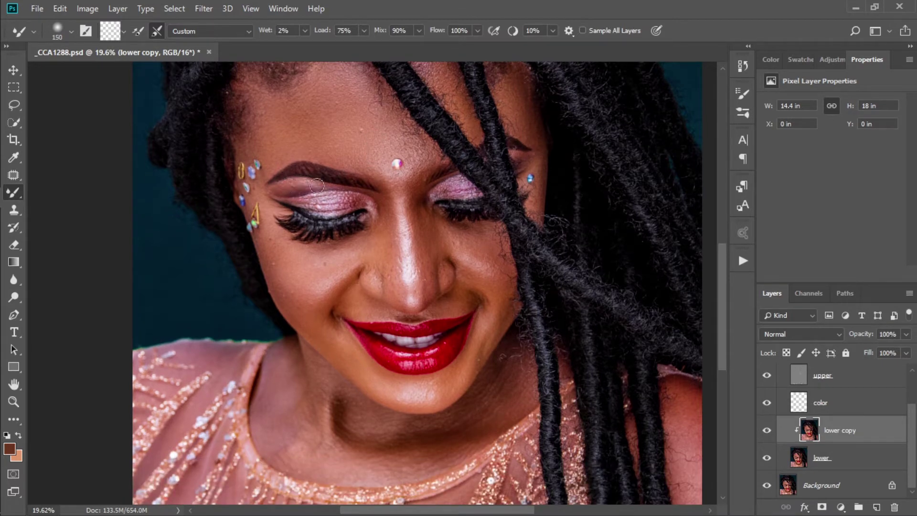
mouse_move(303, 200)
left_mouse_down()
mouse_move(353, 206)
mouse_move(347, 199)
left_mouse_up()
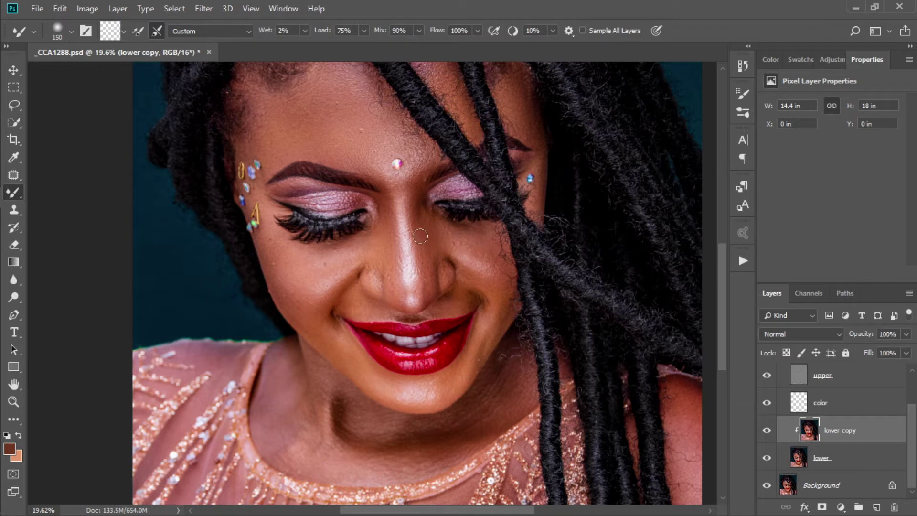
- Blend the skin tones under the eyes and across the cheeks with the Mixer Brush, adjusting the brush size
scroll(444, 248, "down", 1)
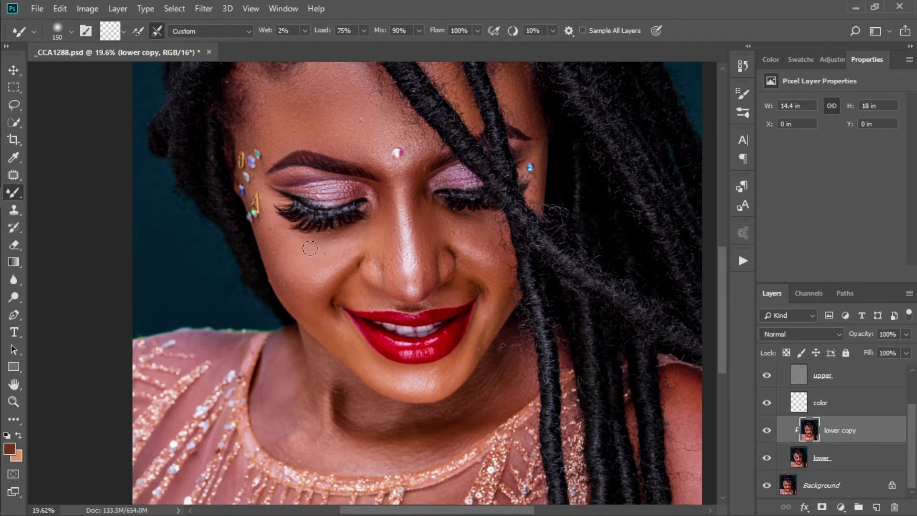
scroll(290, 244, "down", 2)
key("bracketright")
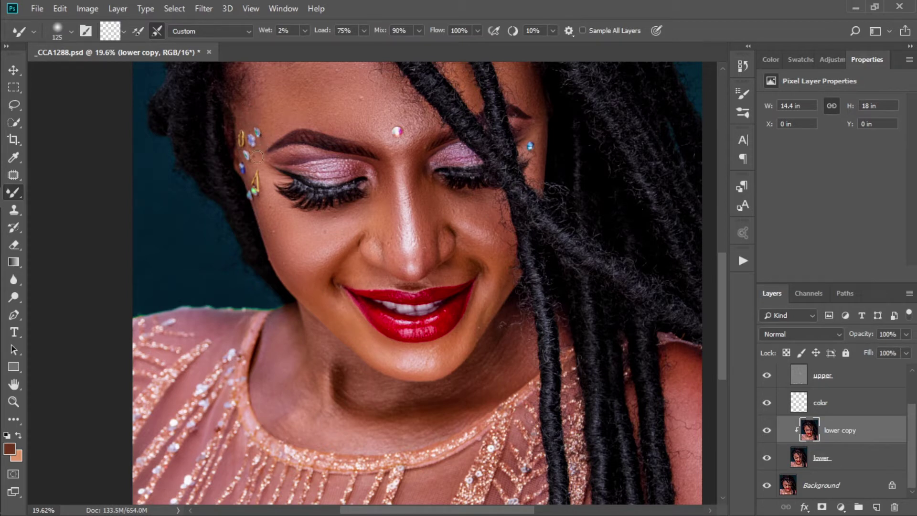
scroll(425, 226, "down", 1)
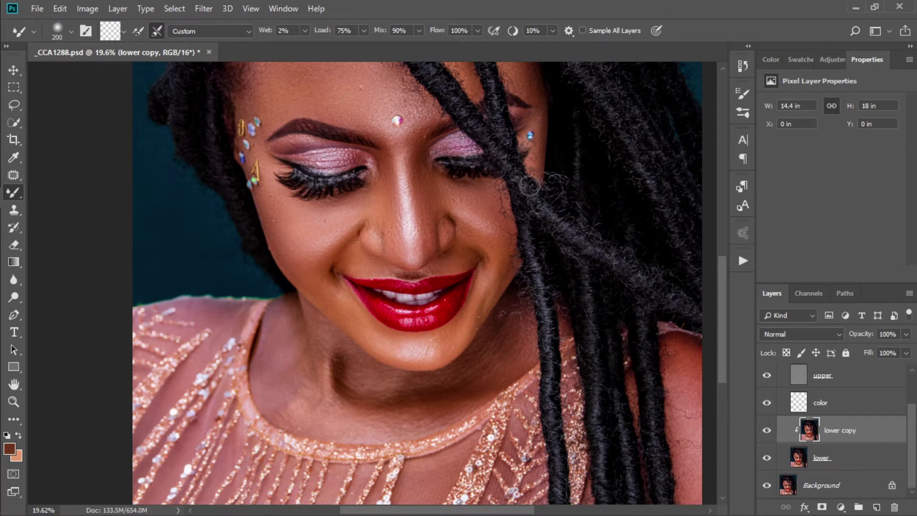
- Smooth the cheek beside the hair locs with a 150 px Mixer Brush, and the chin and jawline with a 200 px brush
key("bracketleft")
scroll(484, 230, "down", 3)
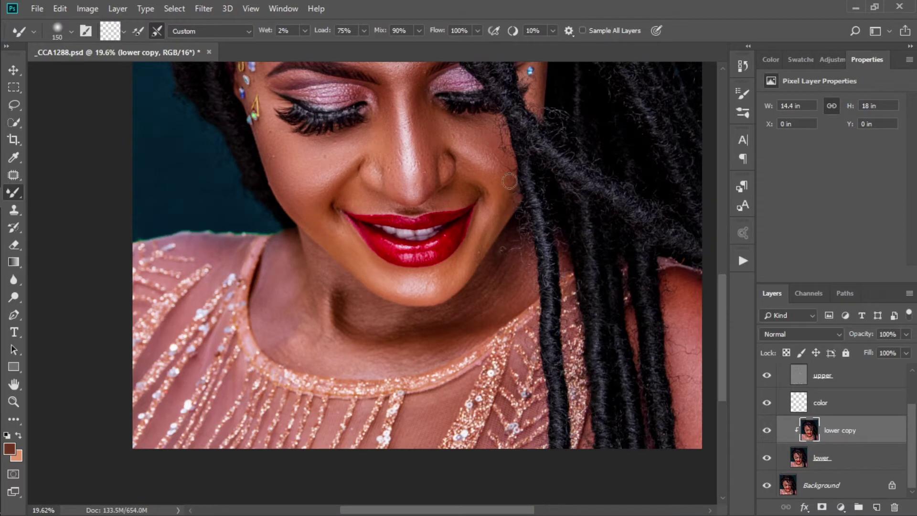
scroll(440, 276, "down", 1)
key("bracketright")
key("bracketright")
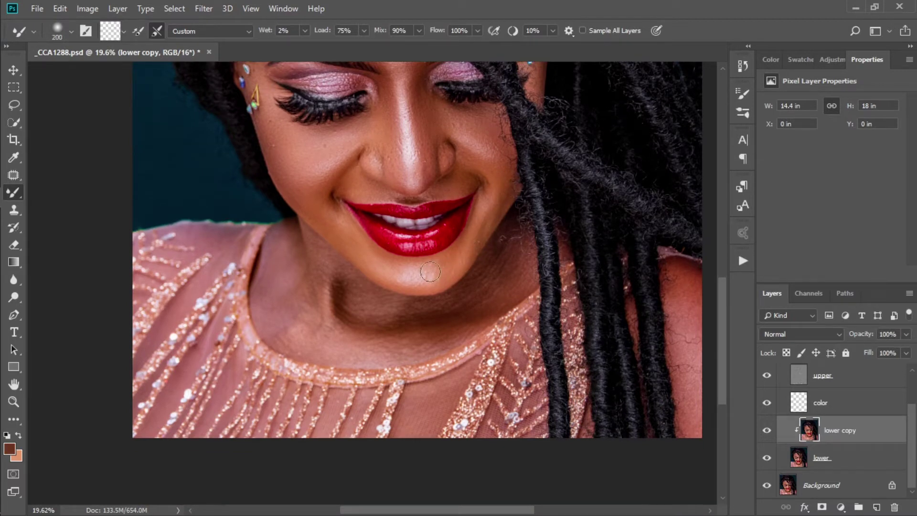
mouse_move(372, 267)
left_mouse_down()
mouse_move(420, 277)
mouse_move(433, 269)
mouse_move(428, 281)
mouse_move(388, 268)
mouse_move(378, 251)
mouse_move(440, 265)
mouse_move(406, 275)
mouse_move(465, 252)
mouse_move(505, 187)
left_mouse_up()
- Smooth the skin around the mouth, neck and shoulder with the Mixer Brush, using brush sizes including 175 and 200 px
key("bracketleft")
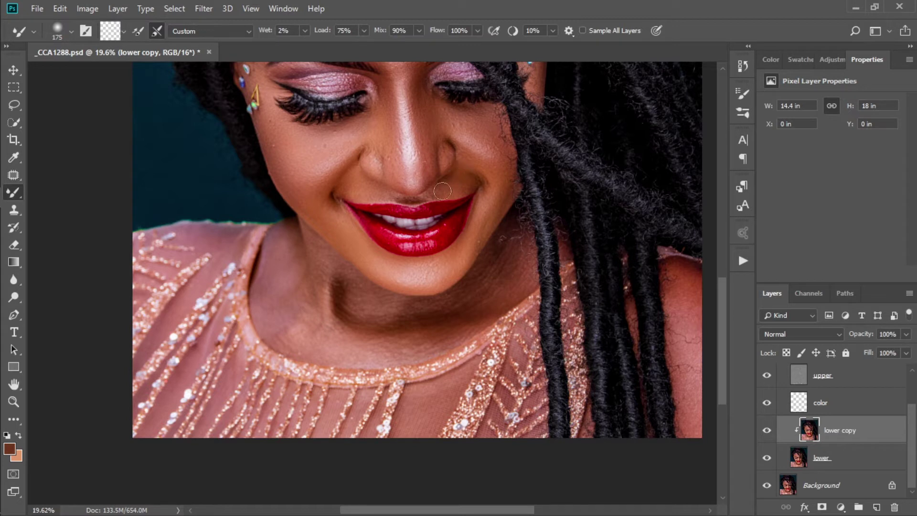
scroll(400, 205, "down", 1)
key("bracketleft")
key("bracketleft")
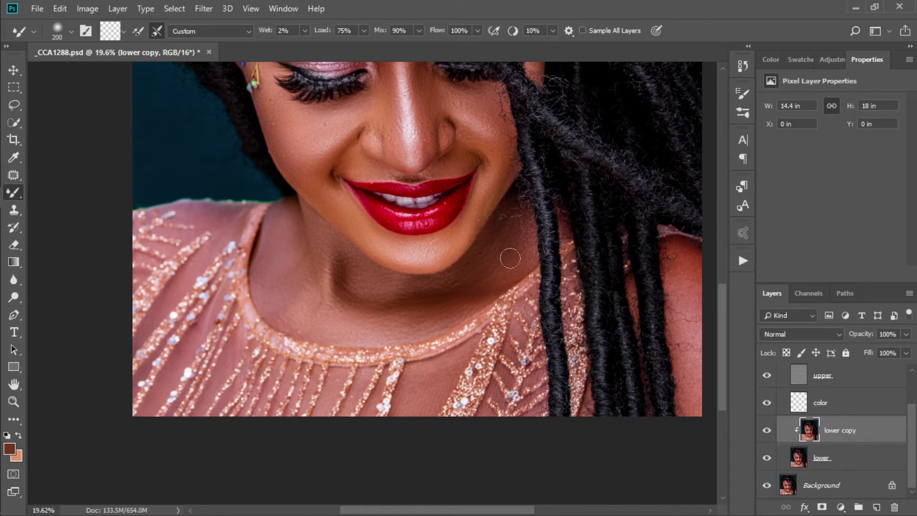
scroll(522, 220, "down", 1)
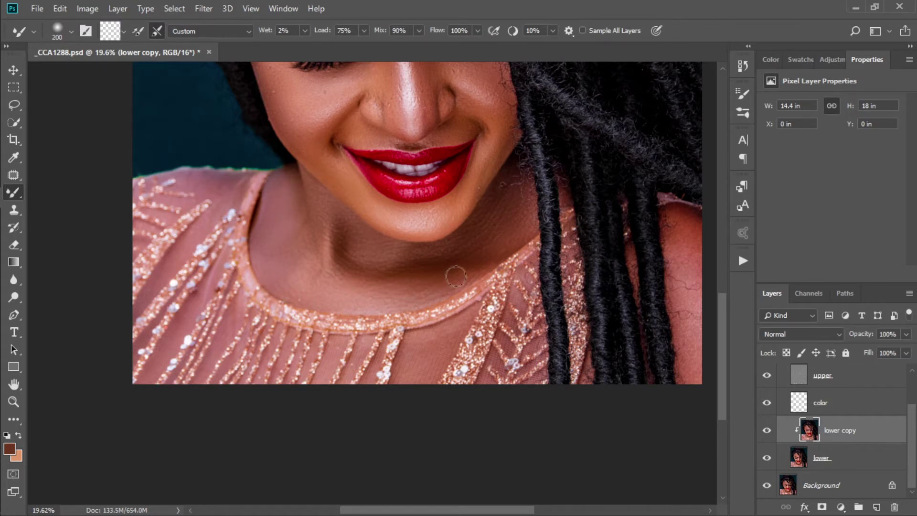
scroll(479, 242, "right", 5)
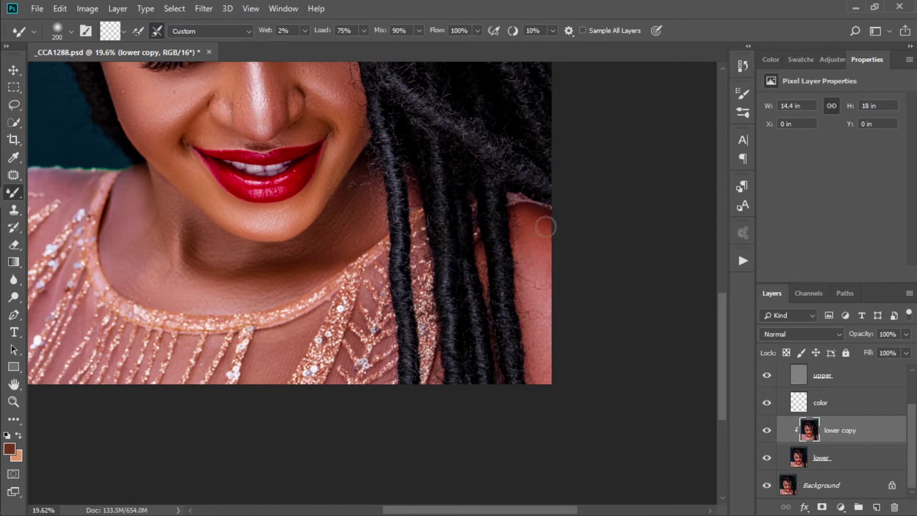
- Duplicate the lower copy layer, switch to the Lasso tool and display the saved actions
scroll(536, 303, "down", 6)
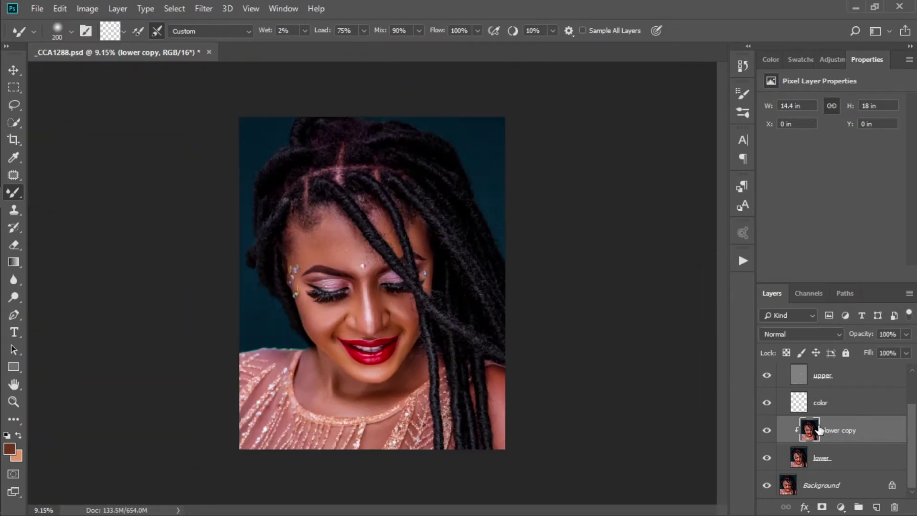
left_click_drag(811, 433, 810, 427)
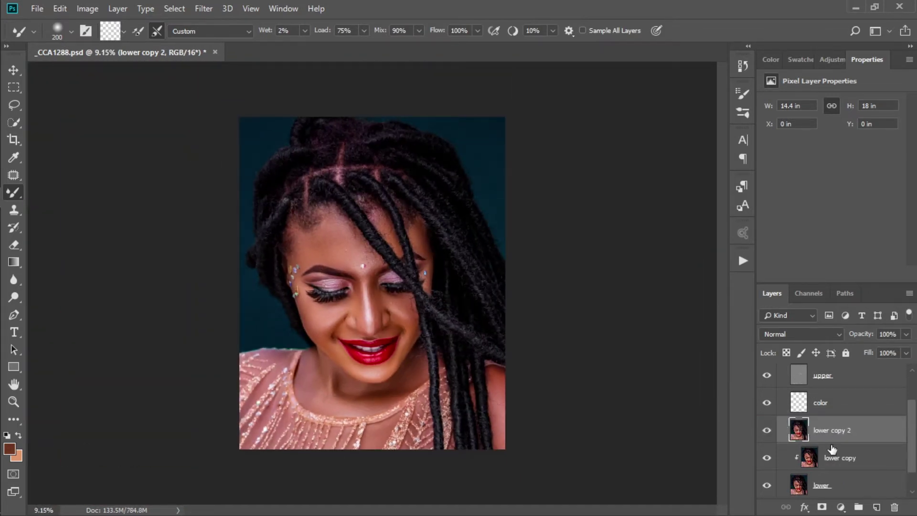
scroll(320, 224, "up", 4)
key("l")
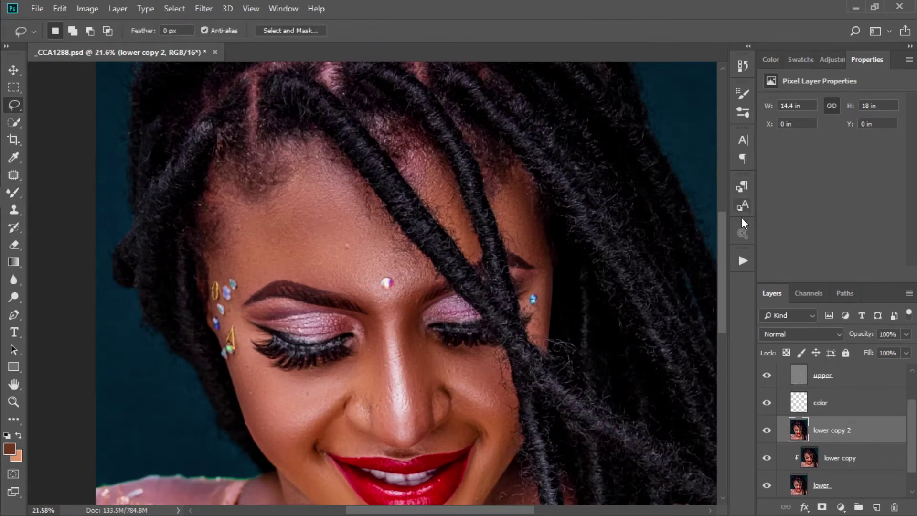
left_click(743, 203)
scroll(251, 211, "up", 1)
- Lasso the large forehead area above the brow, run the layer via copy action with its Gaussian Blur, and merge the patch down
left_click_drag(220, 182, 213, 210)
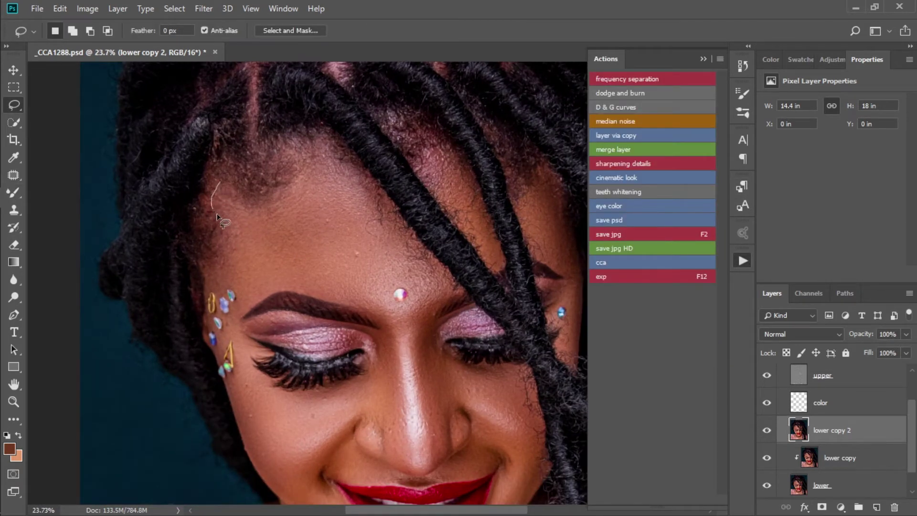
mouse_move(214, 273)
left_mouse_down()
mouse_move(237, 286)
mouse_move(242, 307)
mouse_move(263, 285)
mouse_move(309, 284)
left_mouse_up()
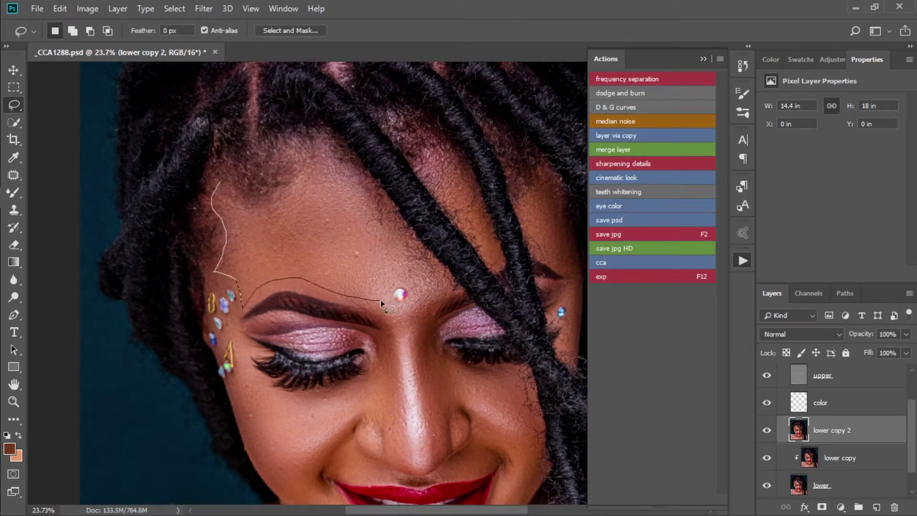
left_click_drag(421, 262, 346, 164)
left_click_drag(263, 208, 262, 206)
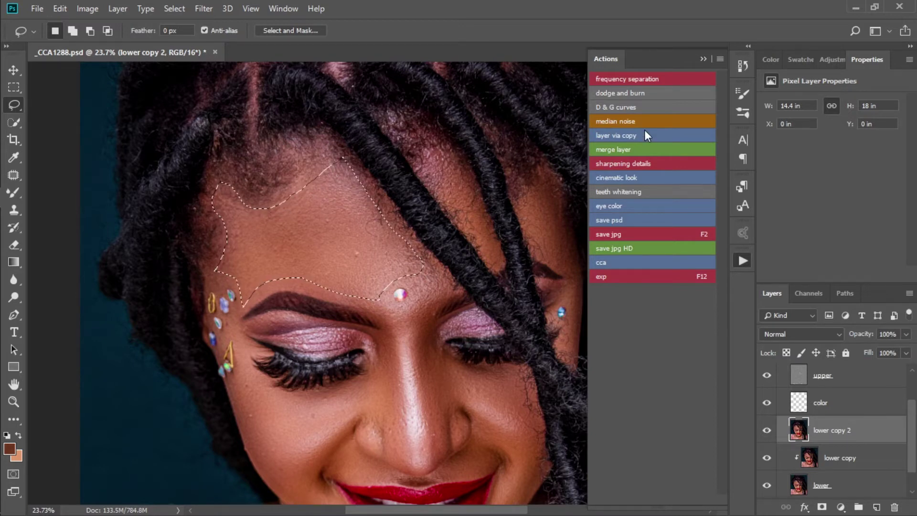
left_click(644, 137)
left_click(840, 240)
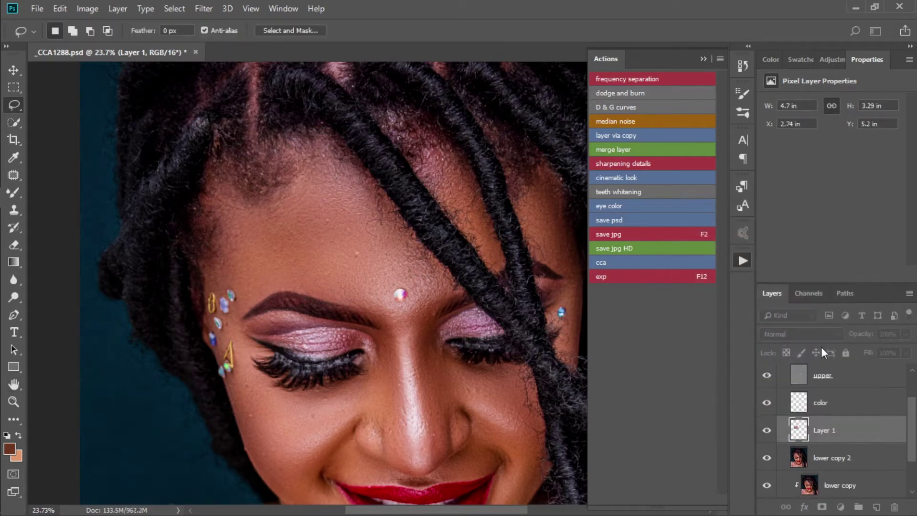
left_click(621, 149)
- Lasso the outer forehead skin above the far brow beside the locs and blur it with the layer via copy action
mouse_move(543, 182)
left_mouse_down()
mouse_move(467, 150)
mouse_move(471, 229)
mouse_move(499, 220)
mouse_move(483, 162)
left_mouse_up()
left_click(653, 136)
left_click(840, 240)
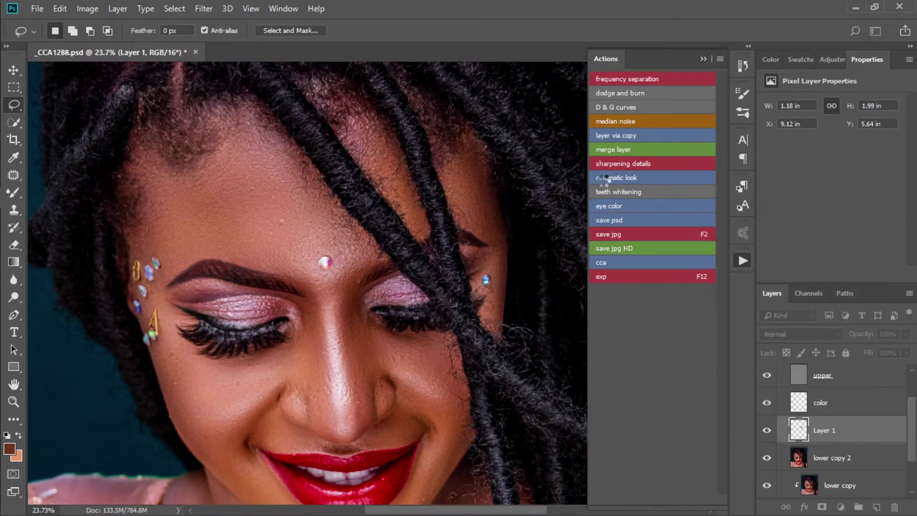
- Lasso the forehead skin between the two locs, copy it with a 13.9 px Gaussian Blur and merge it down
mouse_move(352, 95)
left_mouse_down()
mouse_move(339, 127)
mouse_move(422, 239)
left_mouse_up()
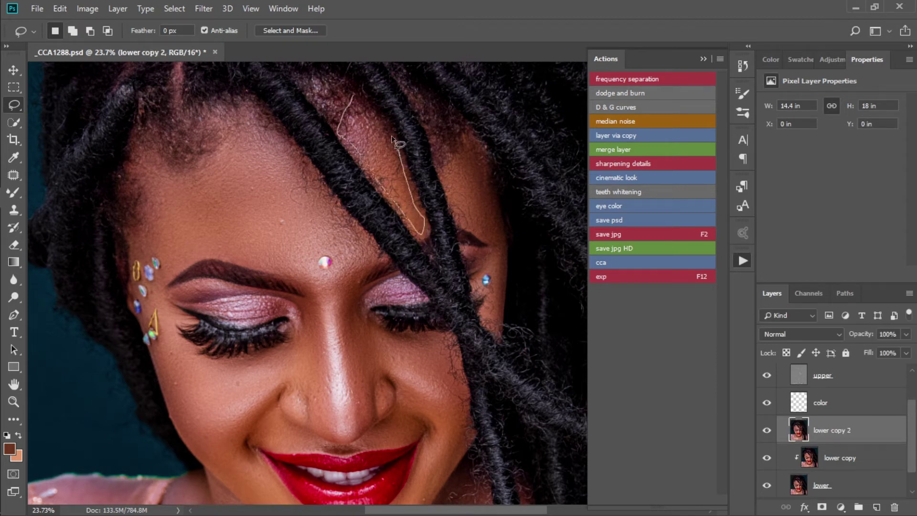
left_click(634, 136)
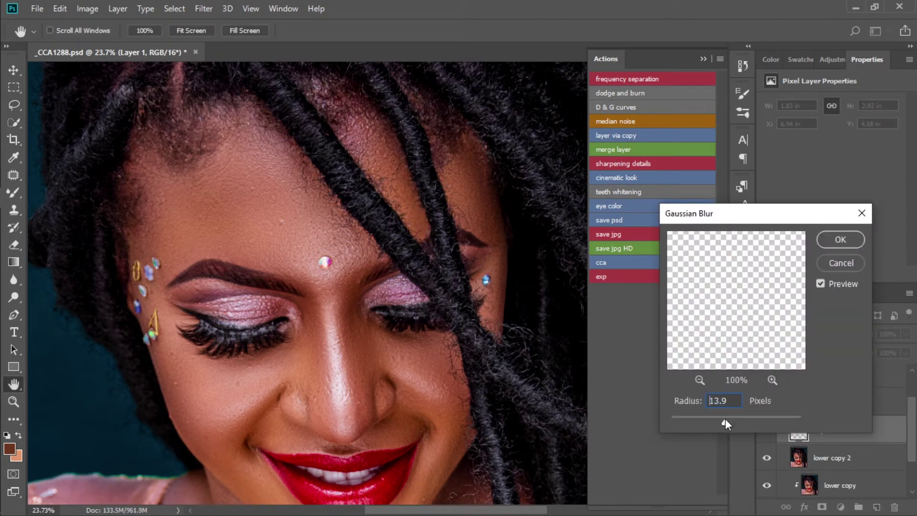
left_click(841, 239)
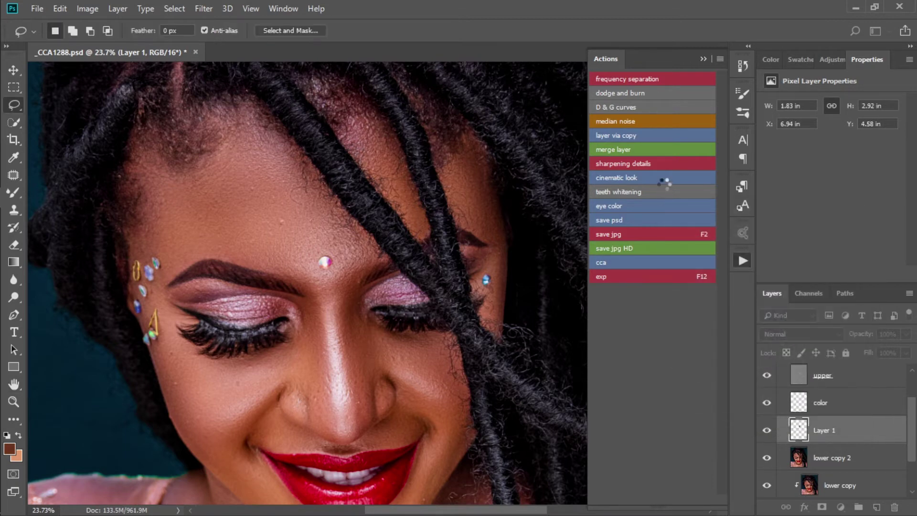
left_click(638, 148)
- Lasso the cheek below the eye beside the face gems, copy it with a 25 px Gaussian Blur and merge it down
scroll(315, 182, "down", 5)
scroll(269, 244, "up", 7)
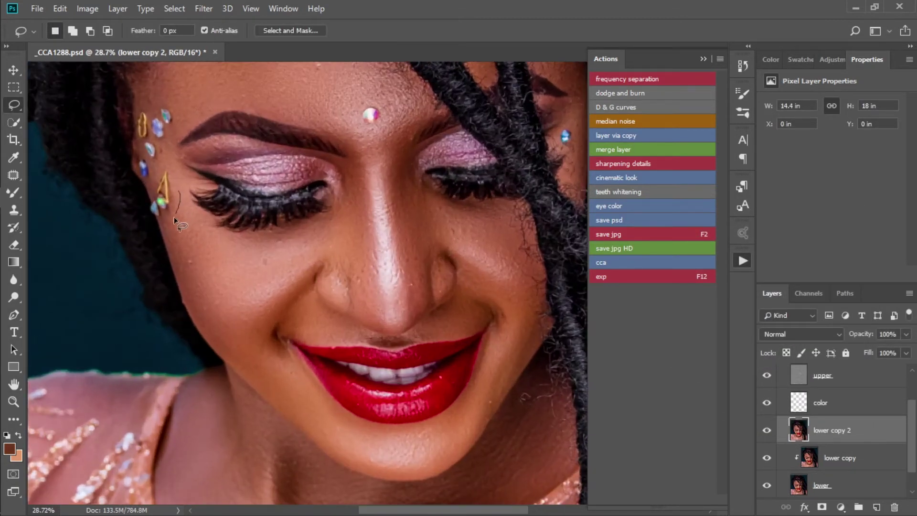
left_click_drag(240, 243, 239, 241)
left_click(658, 136)
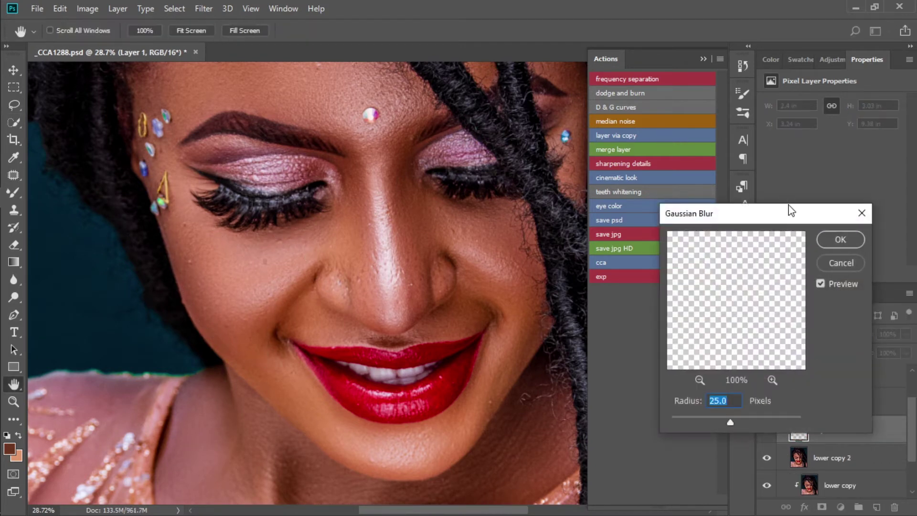
key("Return")
left_click(613, 149)
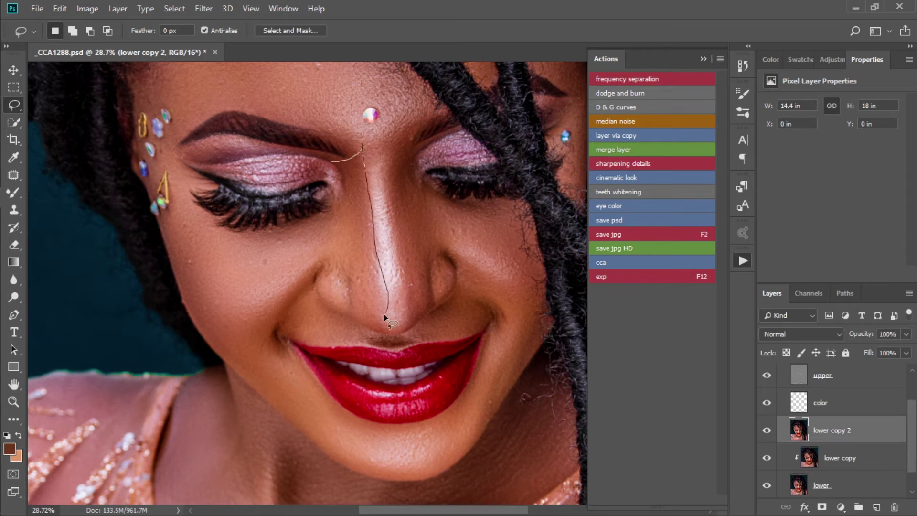
- Lasso the side of the nose nearest the face gems and copy it with a 25 px Gaussian Blur
left_click_drag(343, 184, 358, 152)
left_click(659, 136)
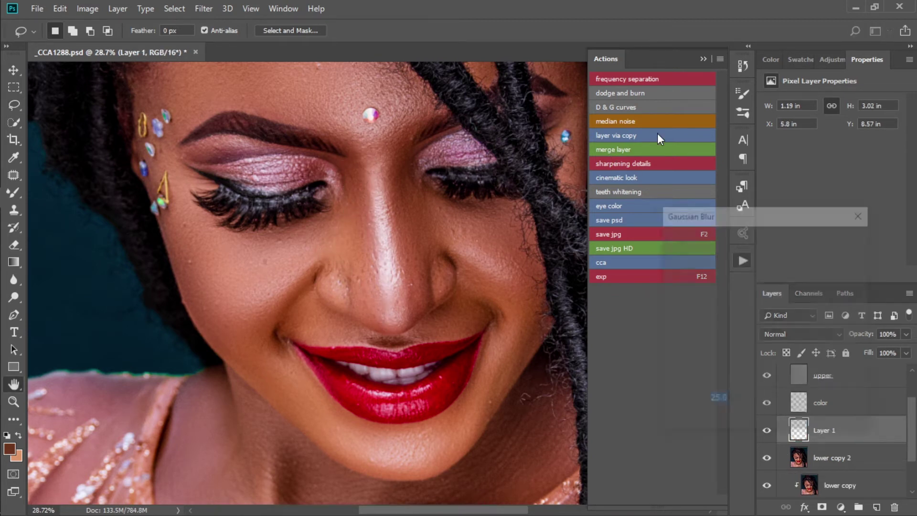
key("Return")
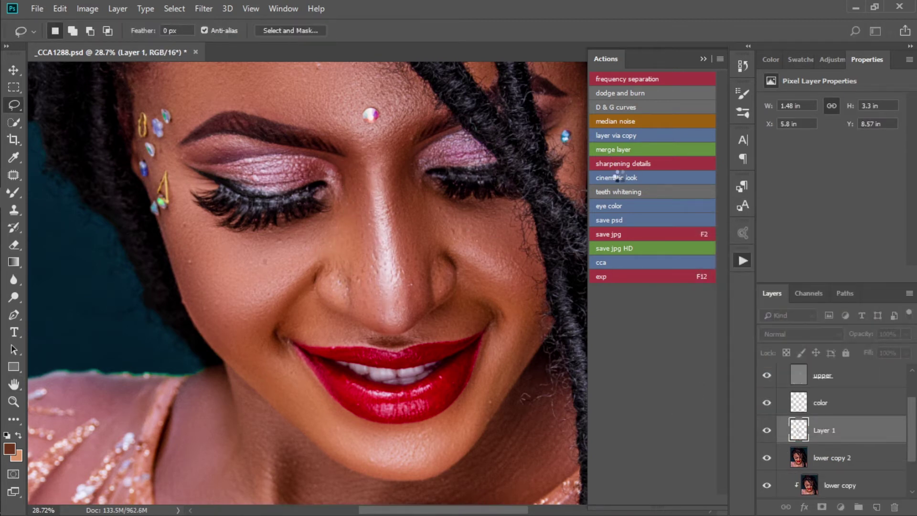
- Lasso the side of the nose nearest the locs, copy it with a 25 px Gaussian Blur and merge it down
mouse_move(413, 157)
left_mouse_down()
mouse_move(396, 168)
mouse_move(394, 206)
left_mouse_up()
left_click_drag(398, 317, 425, 254)
left_click_drag(422, 194, 415, 160)
left_click(645, 134)
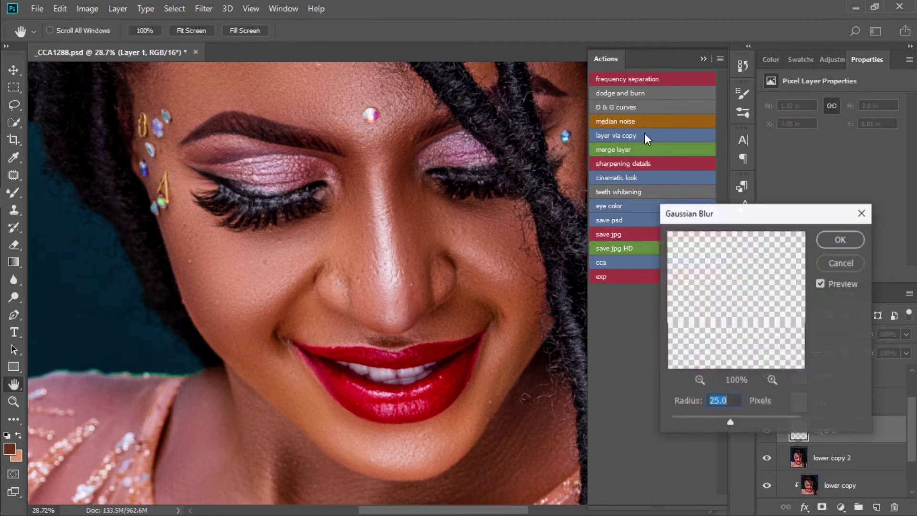
left_click(823, 242)
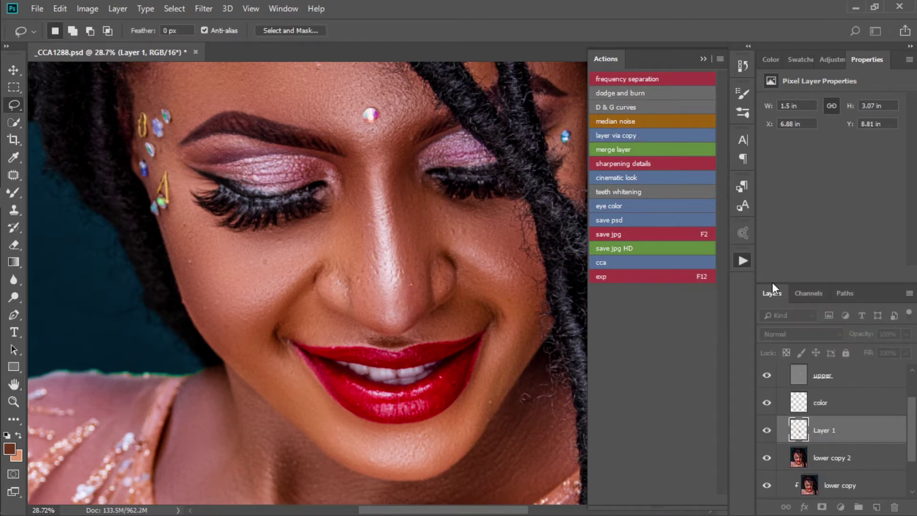
left_click(617, 149)
- Lasso the cheek below the eye beside the locs, copy it with a 25 px Gaussian Blur and merge it down
mouse_move(424, 186)
left_mouse_down()
mouse_move(461, 209)
mouse_move(516, 212)
mouse_move(544, 281)
left_mouse_up()
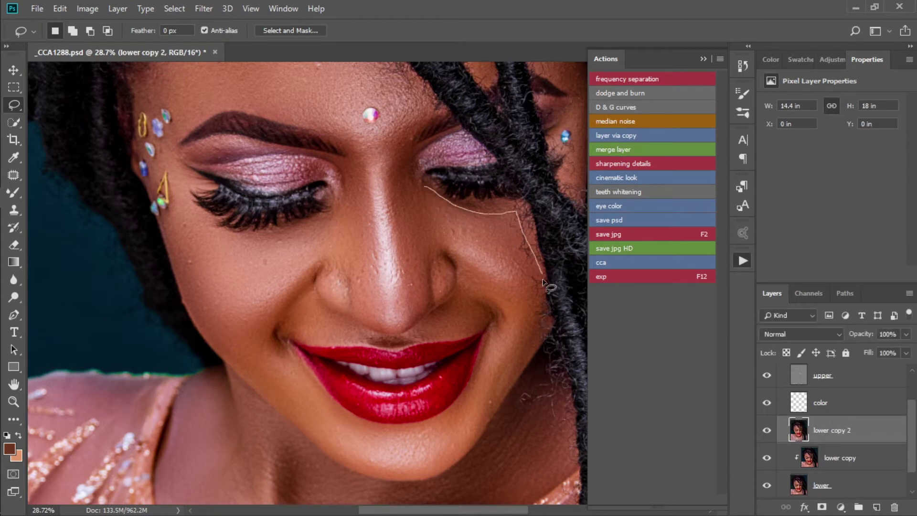
left_click_drag(438, 222, 425, 189)
left_click(663, 136)
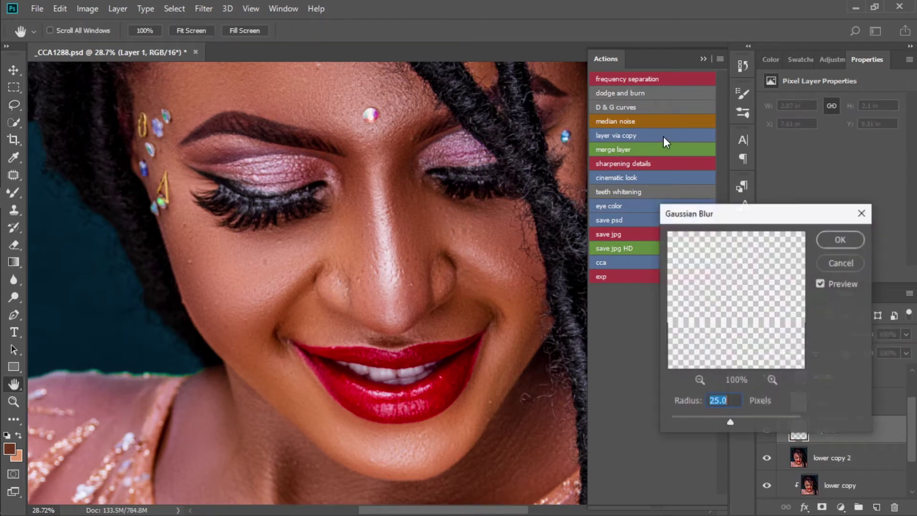
left_click(840, 239)
left_click(620, 149)
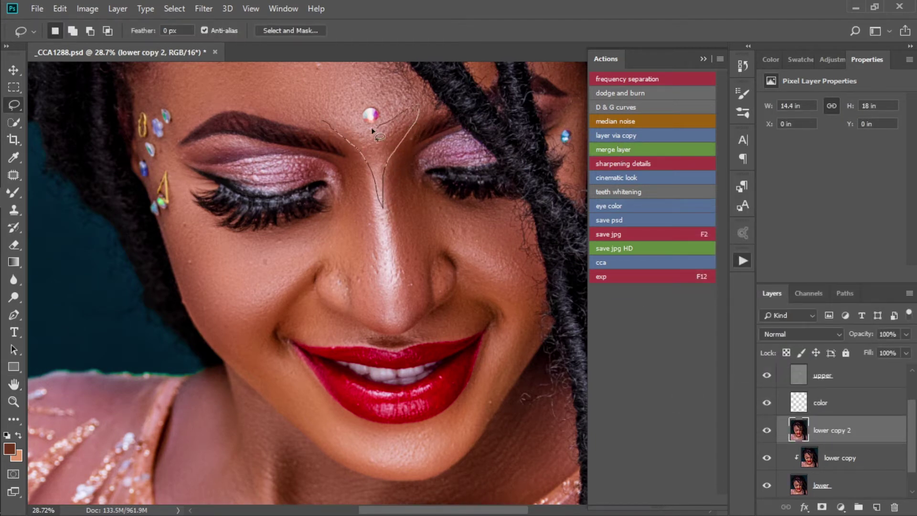
- Lasso the skin between the eyebrows and the upper nose bridge, copy it with a 25 px Gaussian Blur and merge it down
left_click_drag(371, 127, 329, 122)
left_click(607, 134)
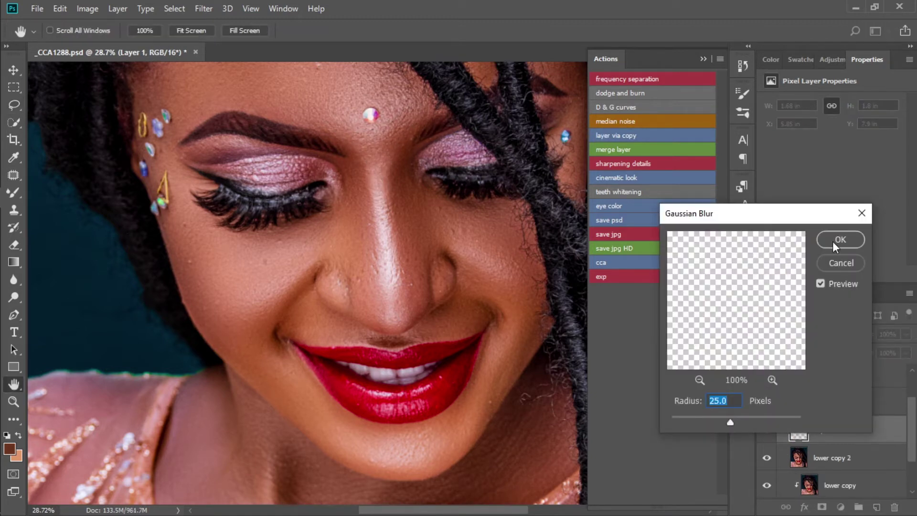
key("Return")
left_click(604, 149)
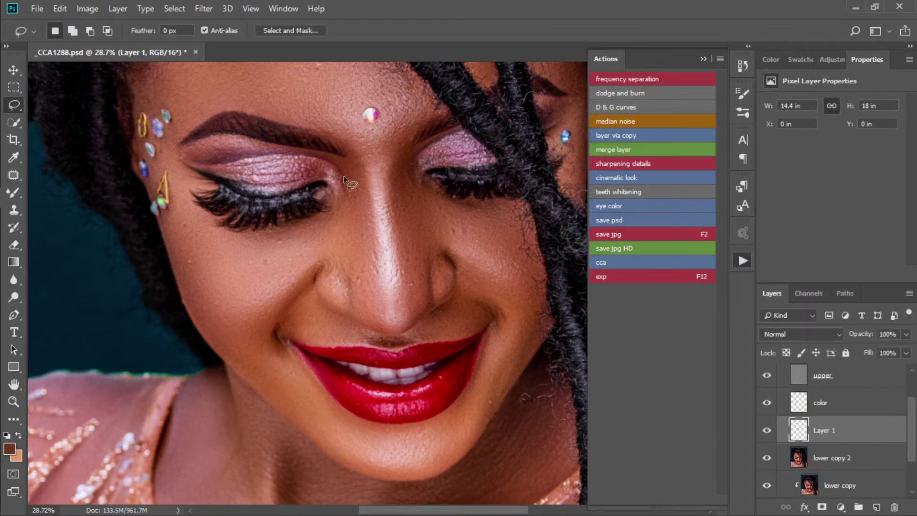
- Lasso the side of the neck beside the dress's shoulder edge and blur it with the layer via copy action
scroll(343, 226, "down", 3)
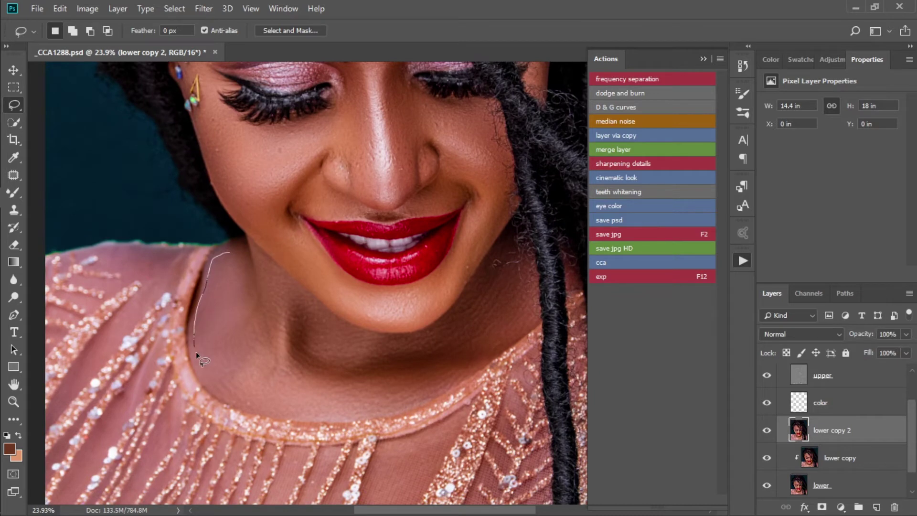
left_click_drag(262, 315, 229, 253)
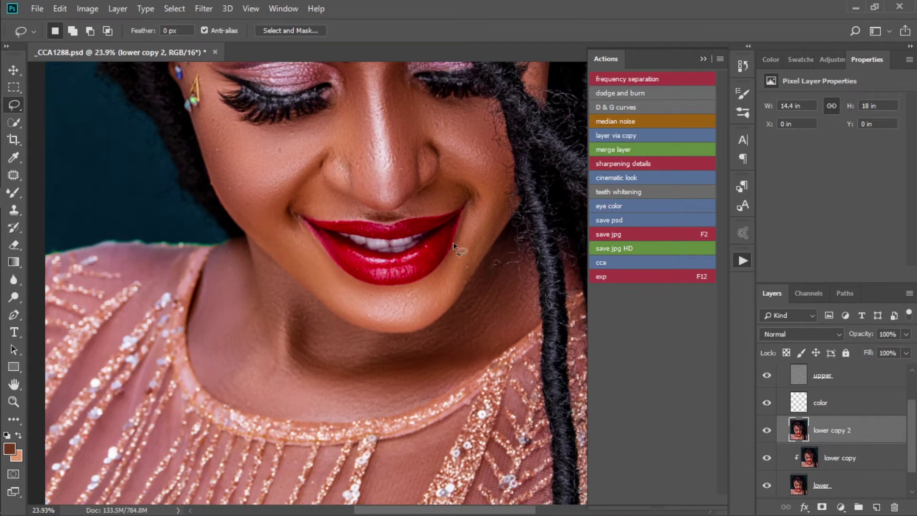
left_click(644, 135)
left_click(837, 241)
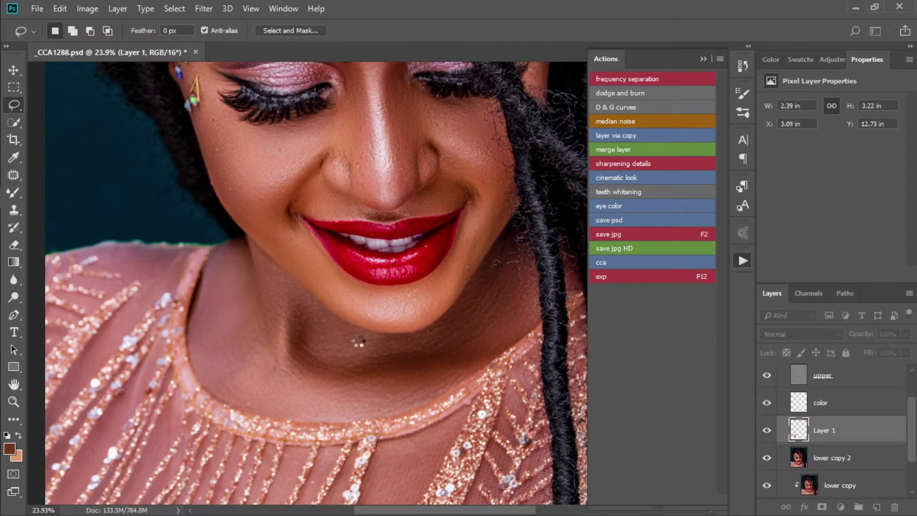
- Lasso a small neck patch just above the neckline, copy it with a 25 px Gaussian Blur and merge it down
mouse_move(294, 297)
left_mouse_down()
mouse_move(295, 372)
mouse_move(338, 401)
mouse_move(492, 339)
mouse_move(458, 320)
mouse_move(311, 313)
left_mouse_up()
left_click(677, 136)
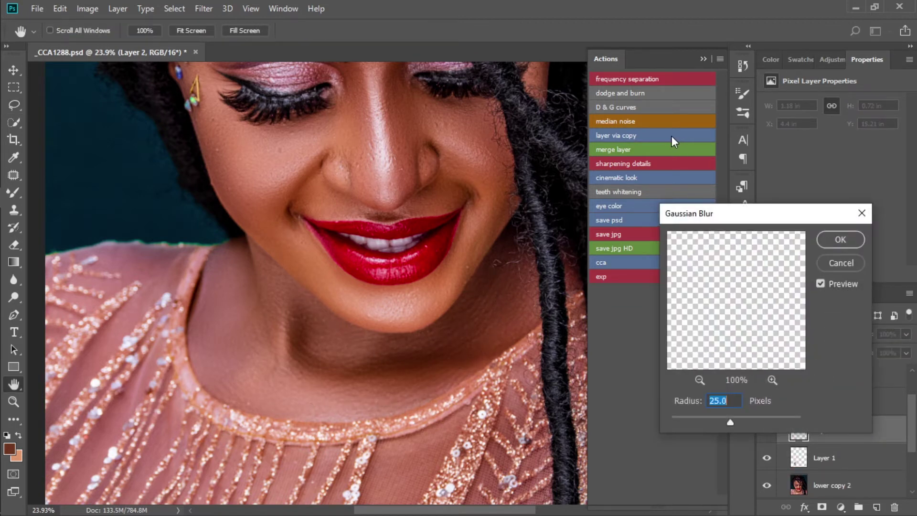
left_click(843, 240)
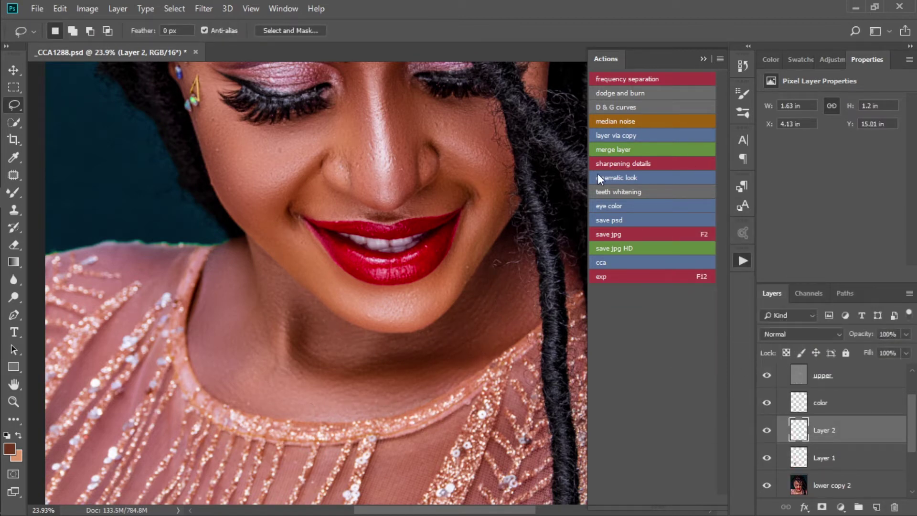
left_click(627, 145)
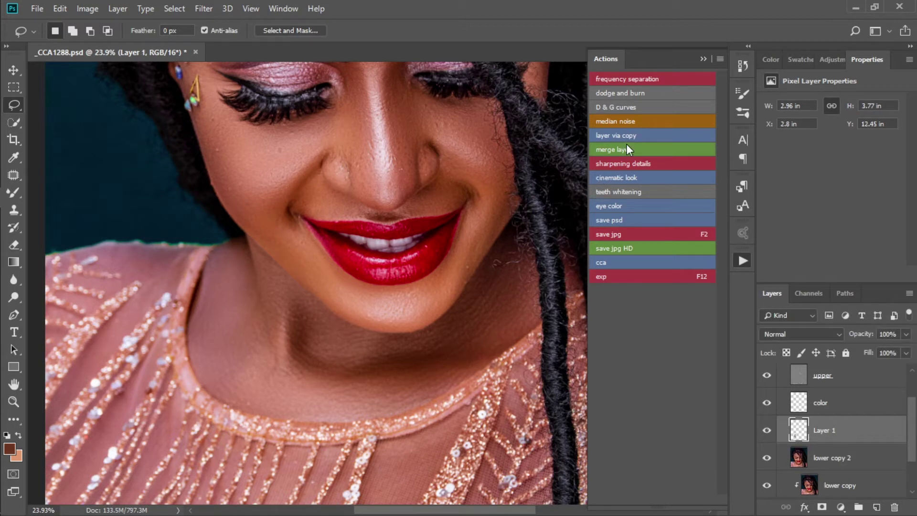
- Lasso the neck under the chin, subtract the neckline edge from the selection, copy it with a Gaussian Blur and merge it down
left_click_drag(302, 302, 294, 317)
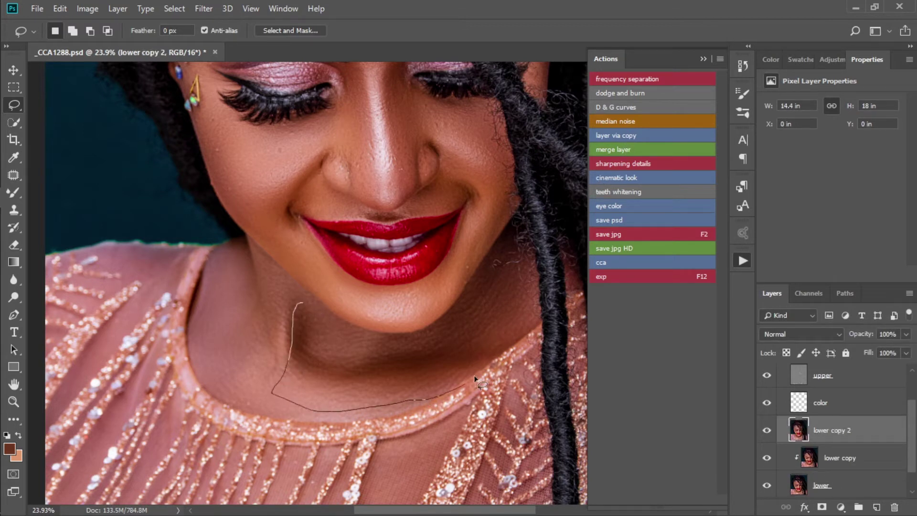
mouse_move(507, 281)
left_mouse_down()
mouse_move(400, 343)
mouse_move(358, 336)
left_mouse_up()
key("alt")
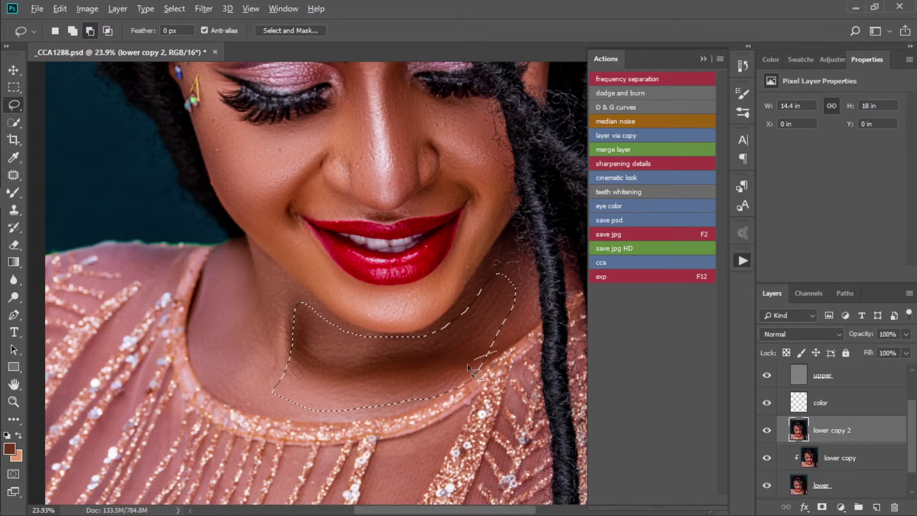
left_click_drag(514, 359, 415, 398)
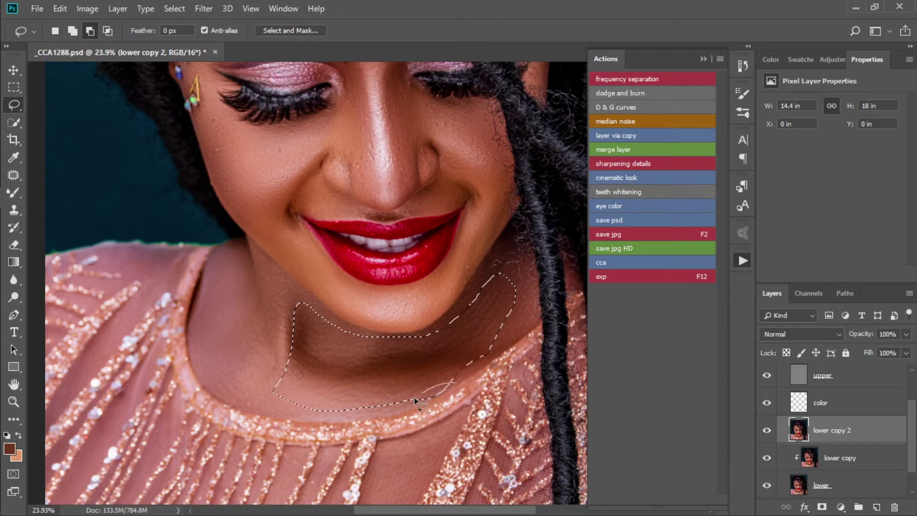
left_click(629, 136)
left_click(838, 235)
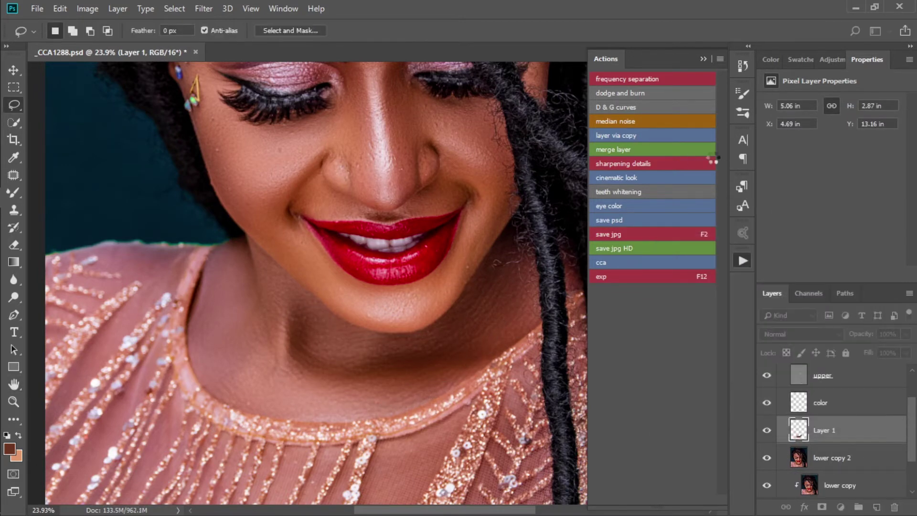
- Lasso the bare arm skin beside the outermost locs, copy it with a 25 px Gaussian Blur and merge it down
scroll(460, 242, "down", 7)
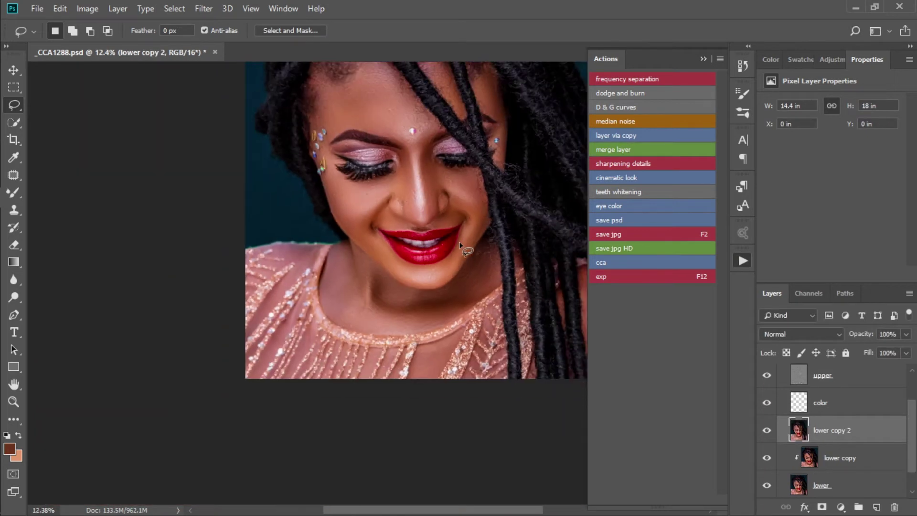
scroll(461, 248, "right", 3)
scroll(471, 303, "up", 10)
mouse_move(482, 228)
left_mouse_down()
mouse_move(442, 224)
mouse_move(417, 318)
mouse_move(453, 503)
mouse_move(471, 499)
left_mouse_up()
left_click(677, 135)
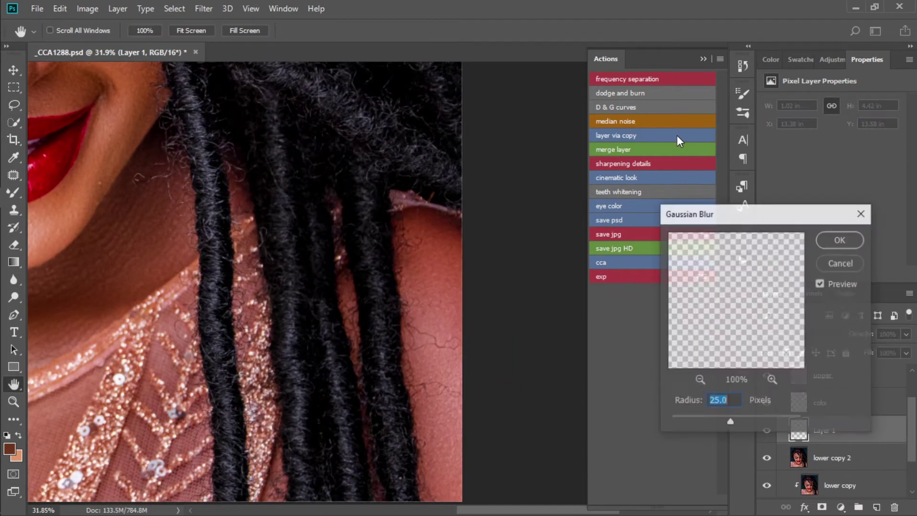
left_click(850, 236)
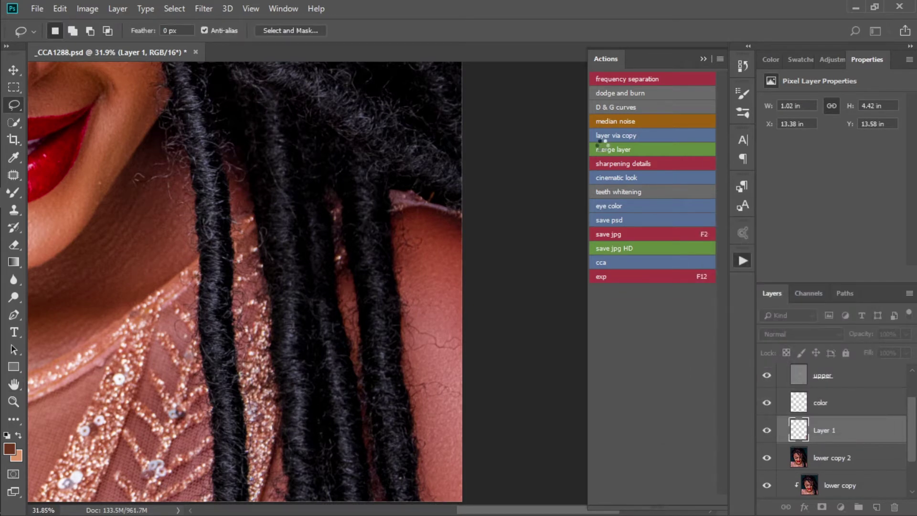
left_click(599, 146)
- Unclip the lower copy layer, merge lower copy 2 into it, and clip the result back to the lower layer
key("ctrl+0")
scroll(276, 224, "up", 5)
scroll(366, 202, "down", 4)
scroll(366, 202, "down", 7)
scroll(366, 202, "up", 1)
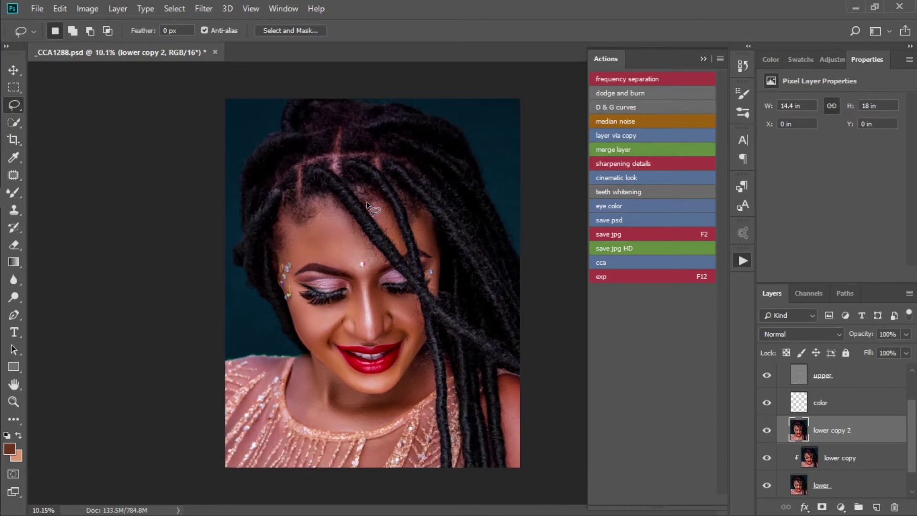
left_click(803, 464, "alt")
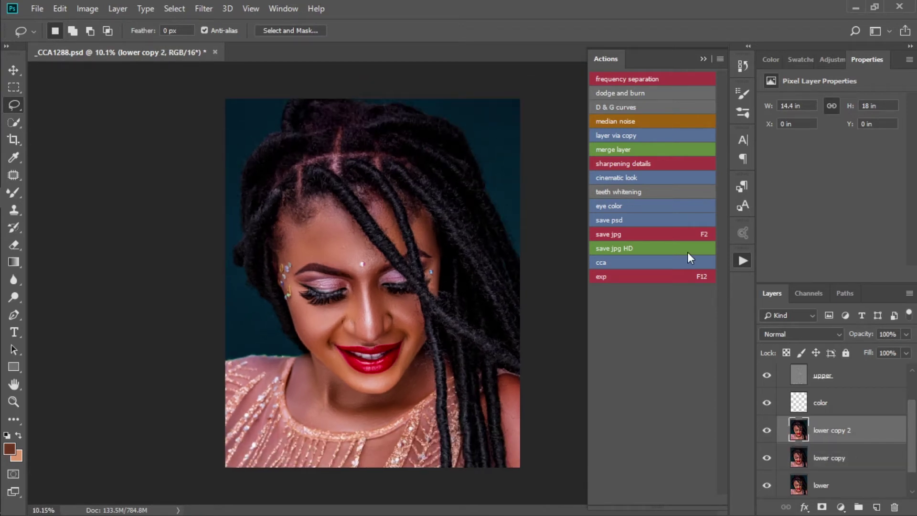
left_click(622, 149)
left_click(814, 442, "alt")
- Select the color layer, set its blend mode to Color, and set the Brush tool's flow to 4%
scroll(826, 444, "up", 2)
left_click(828, 459)
scroll(330, 244, "up", 7)
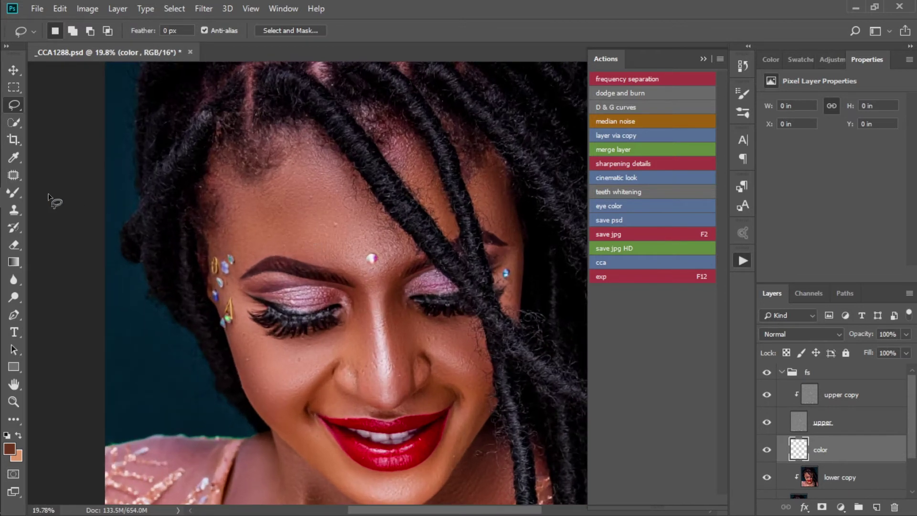
left_click(21, 194, "alt")
left_click(328, 31)
type("4")
left_click(798, 334)
left_click(791, 309)
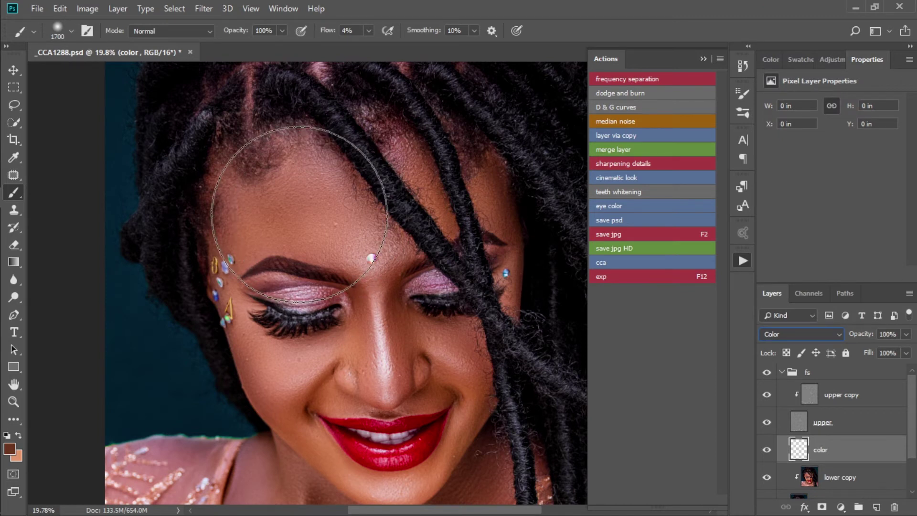
- Paint skin tone over the forehead on the color layer, reducing the brush size from 1700 px
left_click(299, 212)
key("bracketleft")
key("bracketleft")
key("bracketleft")
key("bracketleft")
key("bracketleft")
key("bracketleft")
key("bracketleft")
key("bracketleft")
key("bracketleft")
key("bracketleft")
key("bracketleft")
key("bracketleft")
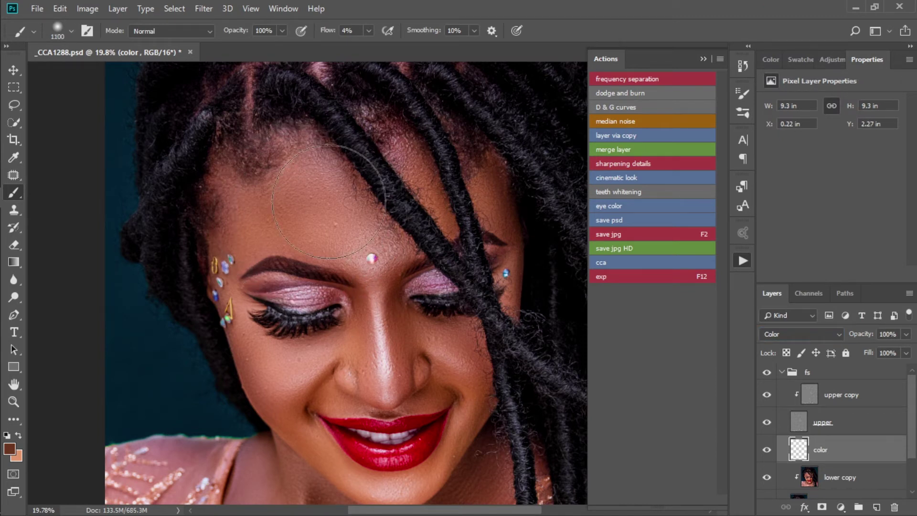
key("bracketleft")
key("bracketleft")
scroll(357, 282, "down", 5)
scroll(330, 231, "up", 5)
scroll(329, 228, "down", 1)
mouse_move(314, 200)
left_mouse_down()
mouse_move(290, 176)
mouse_move(288, 184)
left_mouse_up()
- Paint an orange-brown skin tone over the neck above the neckline and under the chin with a 300 px brush
mouse_move(254, 221)
left_mouse_down()
mouse_move(211, 224)
mouse_move(234, 199)
mouse_move(254, 262)
mouse_move(252, 217)
mouse_move(317, 268)
mouse_move(344, 330)
mouse_move(277, 240)
mouse_move(306, 249)
mouse_move(232, 220)
mouse_move(215, 201)
mouse_move(196, 308)
left_mouse_up()
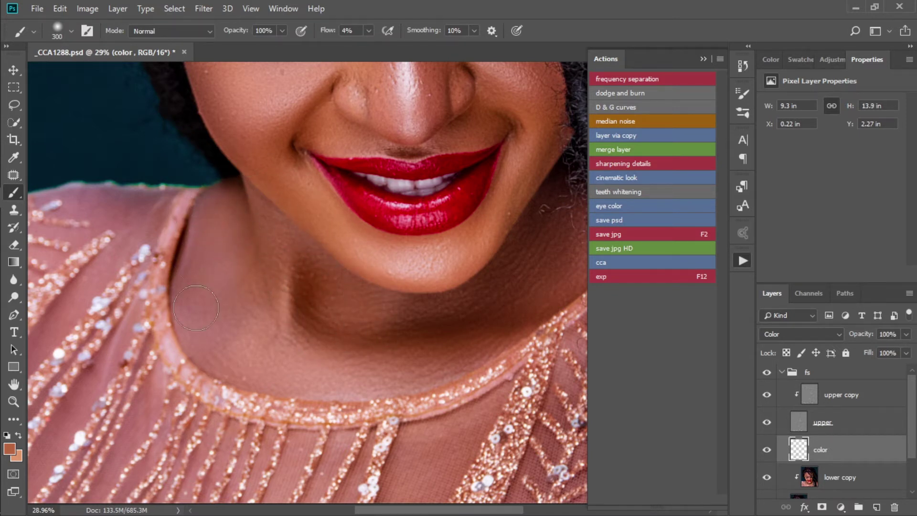
left_click_drag(230, 338, 293, 256)
scroll(268, 341, "down", 1)
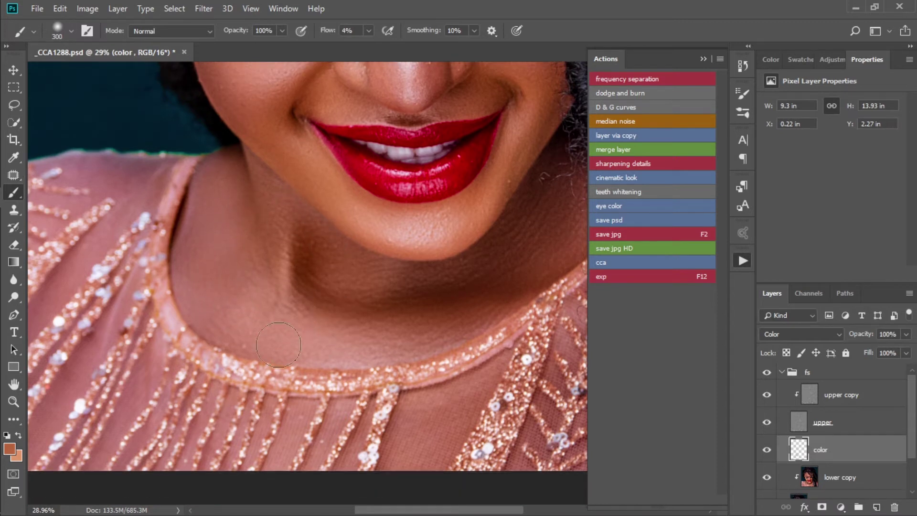
mouse_move(352, 279)
left_mouse_down()
mouse_move(472, 268)
mouse_move(391, 276)
mouse_move(464, 301)
mouse_move(347, 306)
mouse_move(499, 312)
mouse_move(322, 355)
mouse_move(343, 353)
mouse_move(250, 330)
mouse_move(308, 315)
left_mouse_up()
scroll(302, 314, "right", 2)
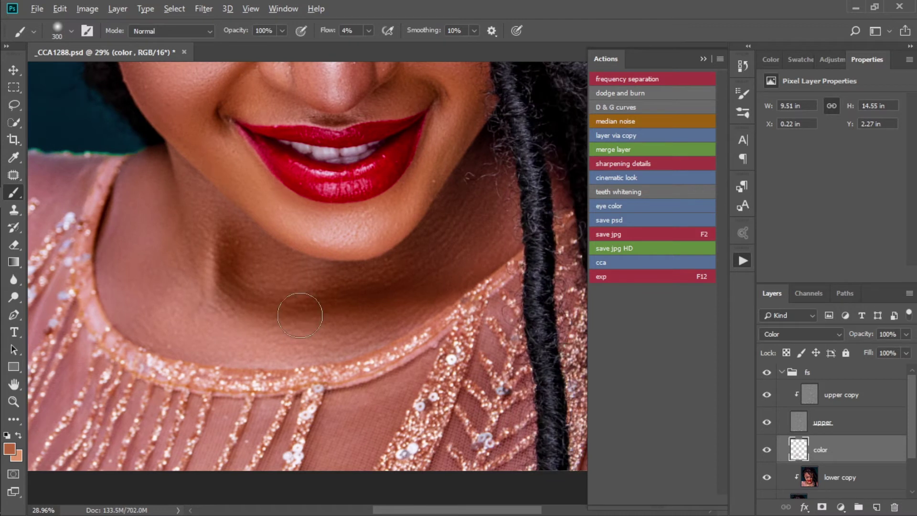
scroll(301, 314, "down", 4)
mouse_move(422, 213)
left_mouse_down()
mouse_move(434, 213)
mouse_move(426, 203)
mouse_move(435, 207)
mouse_move(416, 242)
mouse_move(459, 232)
mouse_move(473, 205)
mouse_move(387, 297)
mouse_move(345, 295)
left_mouse_up()
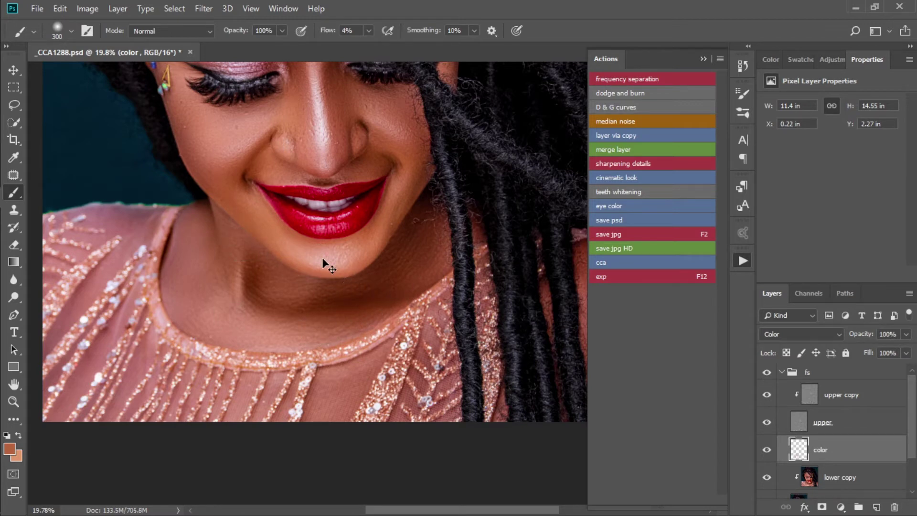
- Save the document and paint the skin tone over the bare arm beside the locs
key("ctrl+s")
scroll(377, 268, "down", 4)
scroll(450, 301, "up", 7)
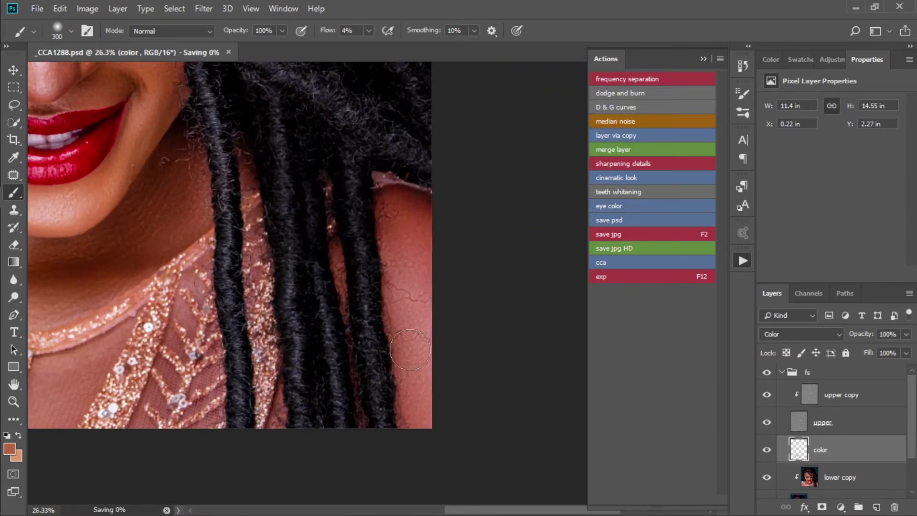
left_click_drag(415, 385, 407, 419)
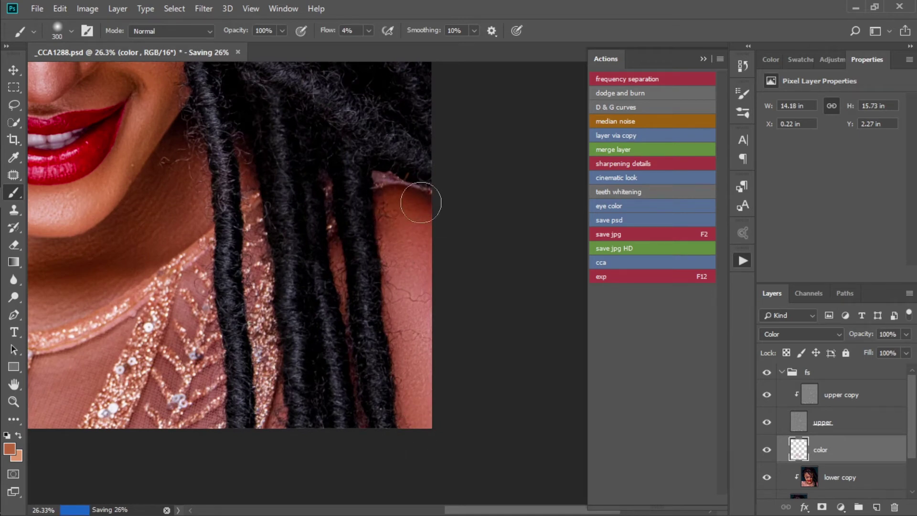
- Even out the color around the mouth, cheeks, inner eyes and nose with the 300 px brush
scroll(418, 275, "down", 11)
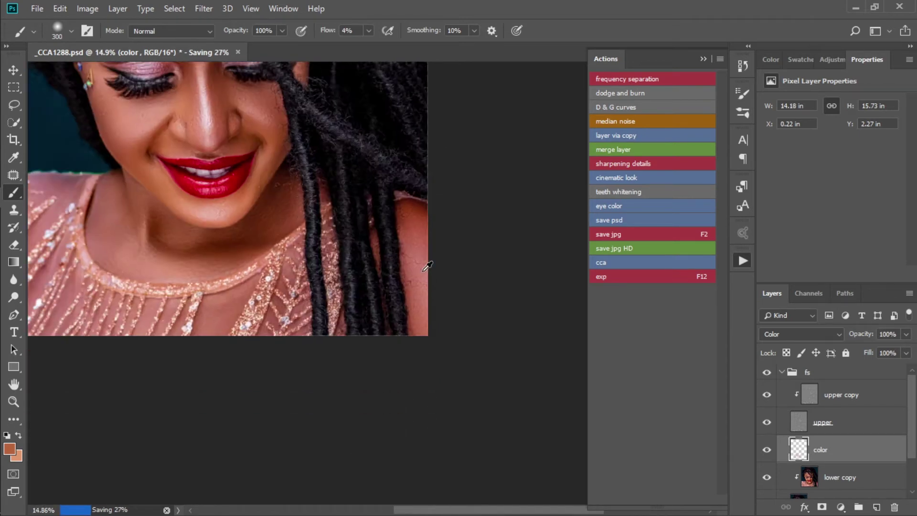
scroll(342, 226, "up", 5)
scroll(377, 348, "up", 4)
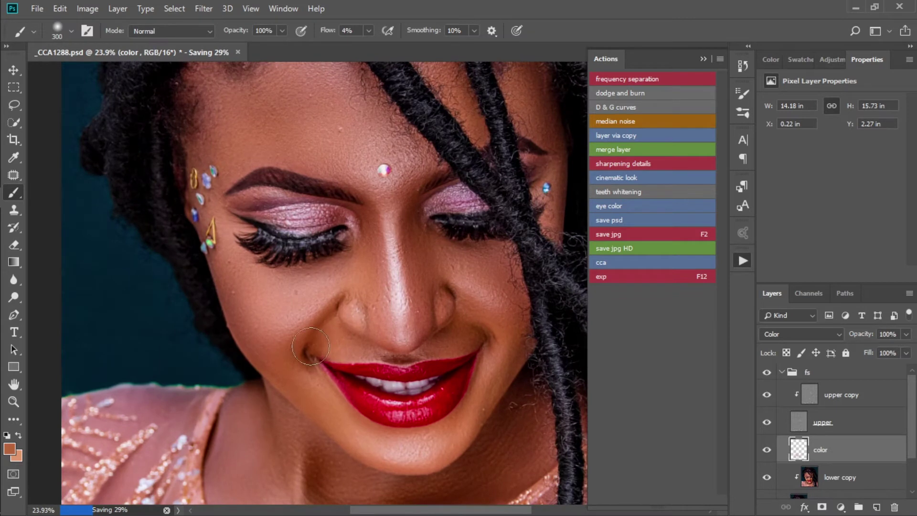
mouse_move(366, 346)
left_mouse_down()
mouse_move(426, 352)
mouse_move(406, 353)
left_mouse_up()
left_click_drag(475, 341, 479, 331)
left_click_drag(486, 389, 516, 318)
mouse_move(488, 252)
left_mouse_down()
mouse_move(459, 249)
mouse_move(499, 254)
left_mouse_up()
mouse_move(378, 257)
left_mouse_down()
mouse_move(396, 293)
mouse_move(425, 193)
mouse_move(411, 272)
mouse_move(418, 336)
mouse_move(421, 241)
mouse_move(414, 298)
mouse_move(364, 327)
left_mouse_up()
- Paint the skin tone across the forehead from the hairline to the area above the brow gem
scroll(364, 327, "up", 3)
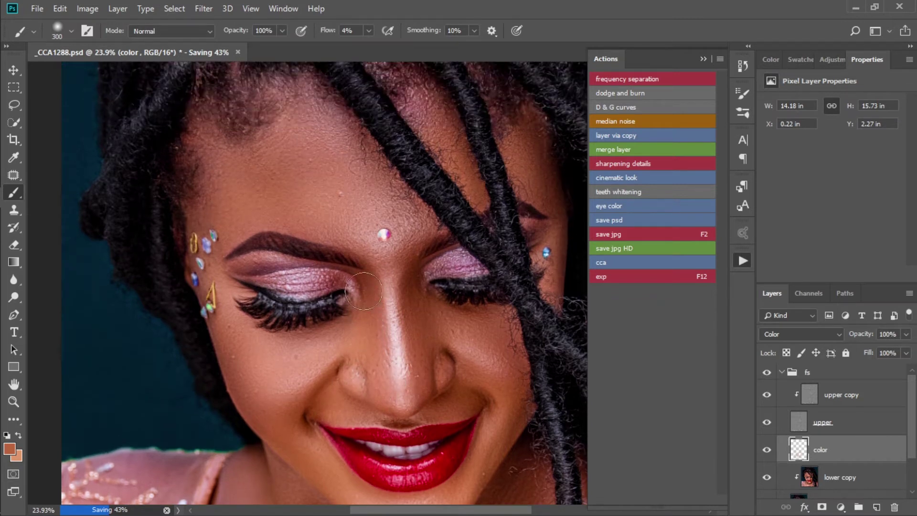
scroll(258, 229, "right", 2)
mouse_move(153, 133)
left_mouse_down()
mouse_move(171, 173)
mouse_move(155, 235)
mouse_move(238, 106)
left_mouse_up()
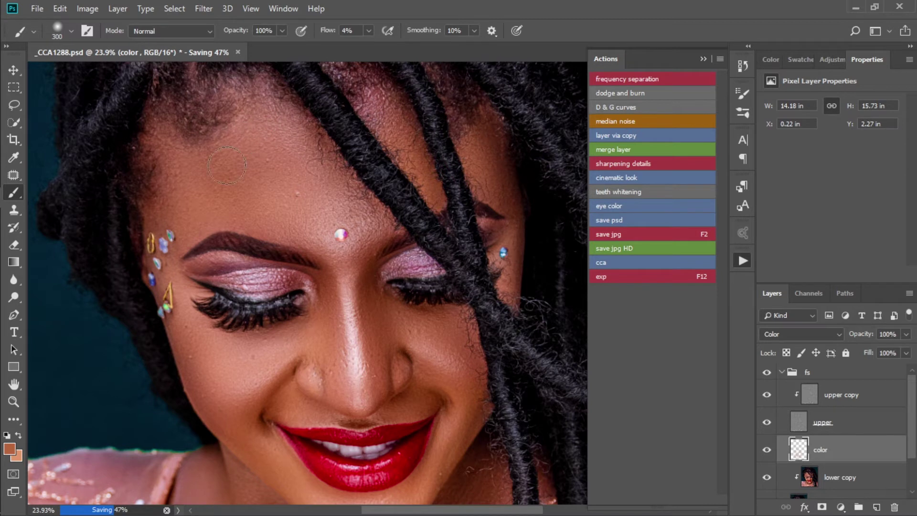
mouse_move(319, 211)
left_mouse_down()
mouse_move(324, 239)
mouse_move(359, 210)
left_mouse_up()
- Reduce the brush to 200 px and even out the skin color around the temple and between the locs
scroll(399, 113, "right", 2)
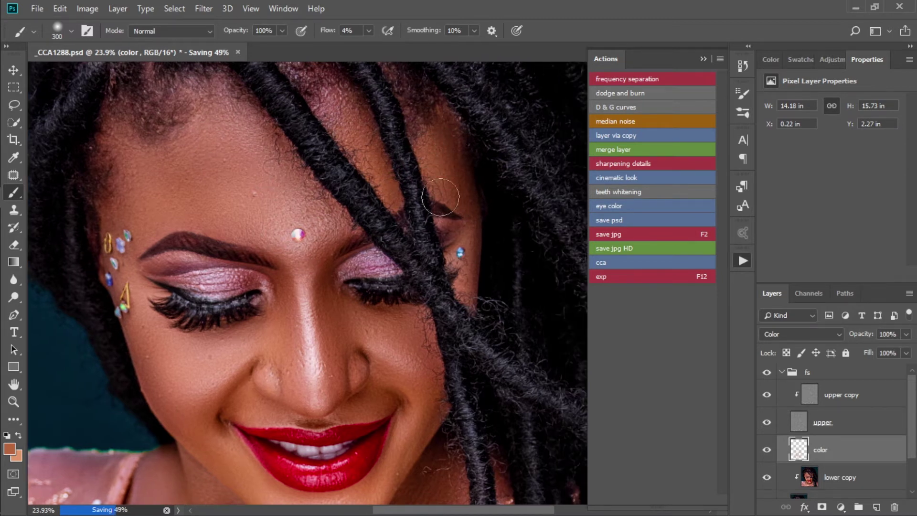
scroll(436, 220, "down", 1)
key("bracketleft")
key("bracketleft")
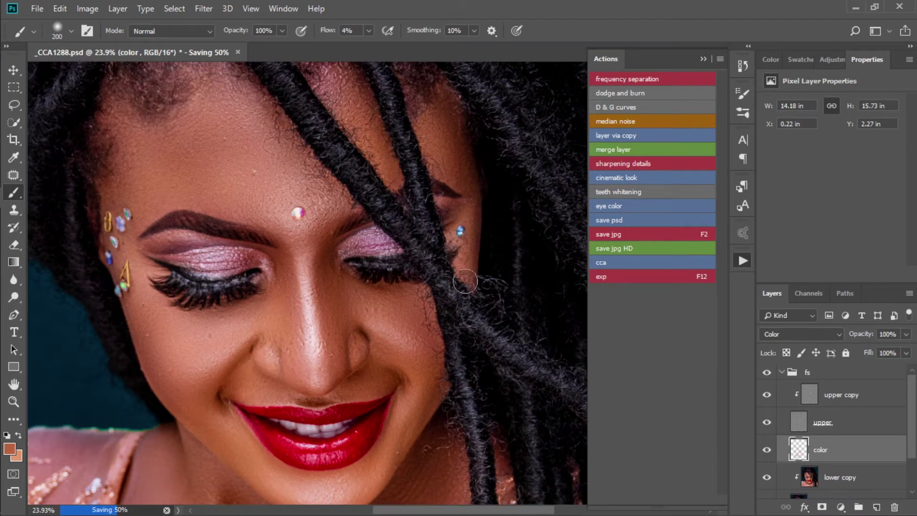
scroll(396, 153, "down", 3)
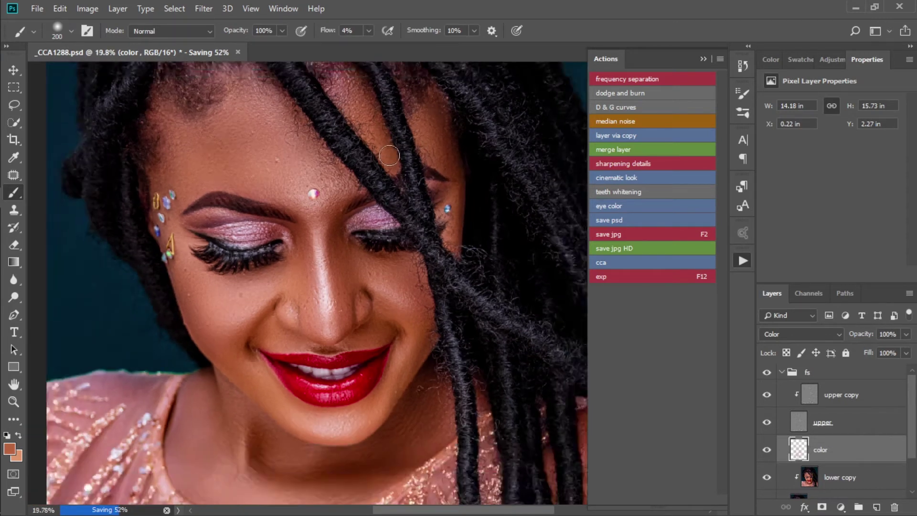
scroll(324, 130, "up", 2)
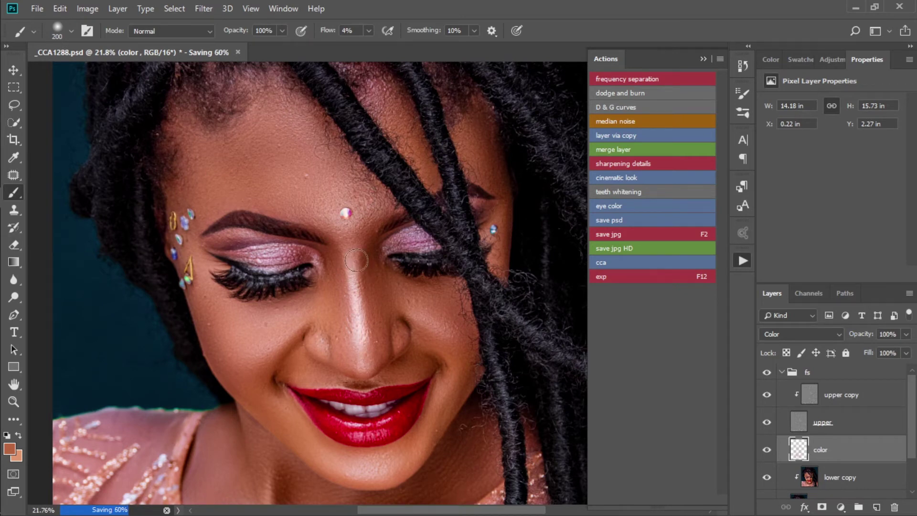
- Clone Stamp the forehead blemishes on the upper copy layer with a 45 px brush
scroll(371, 198, "down", 4)
scroll(462, 430, "up", 1)
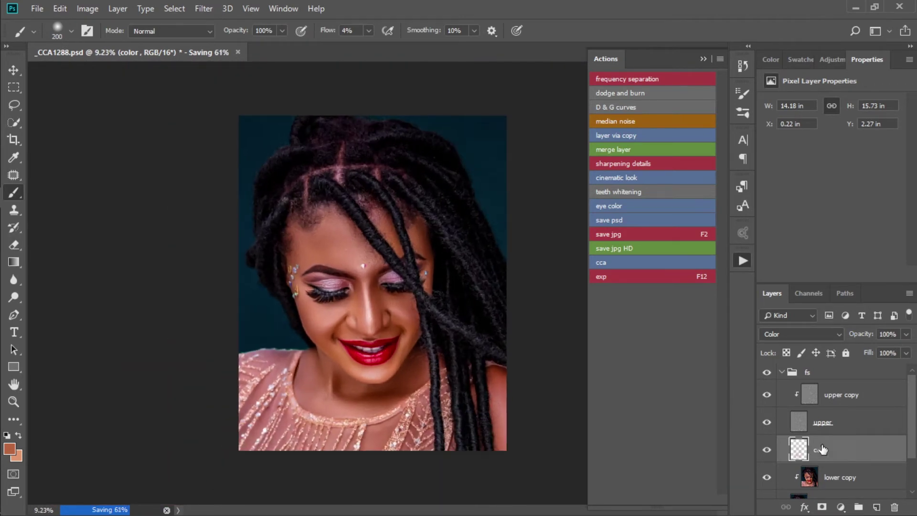
left_click(821, 397)
left_click(14, 210)
scroll(334, 248, "up", 5)
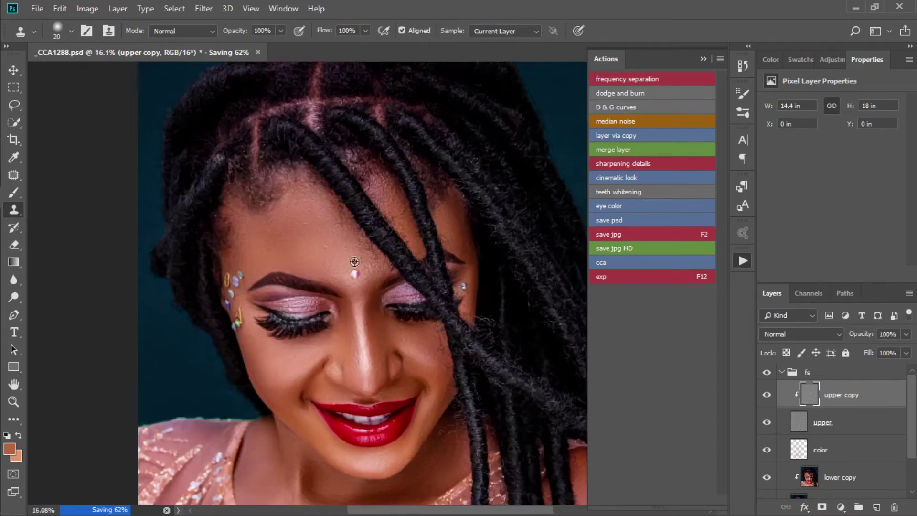
scroll(318, 242, "up", 1)
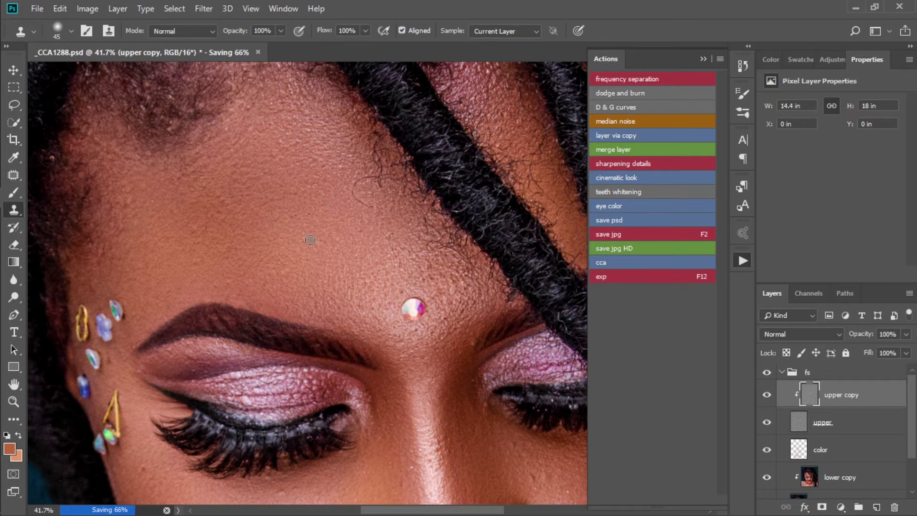
scroll(377, 234, "up", 3)
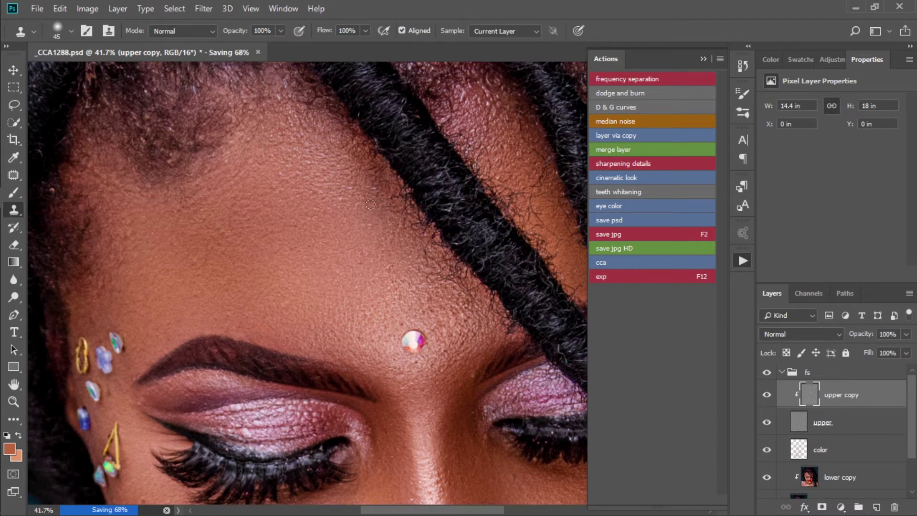
scroll(433, 302, "down", 4)
- Clone out the texture blemishes on the cheek below the lashes and on the nose bridge
scroll(439, 349, "down", 9)
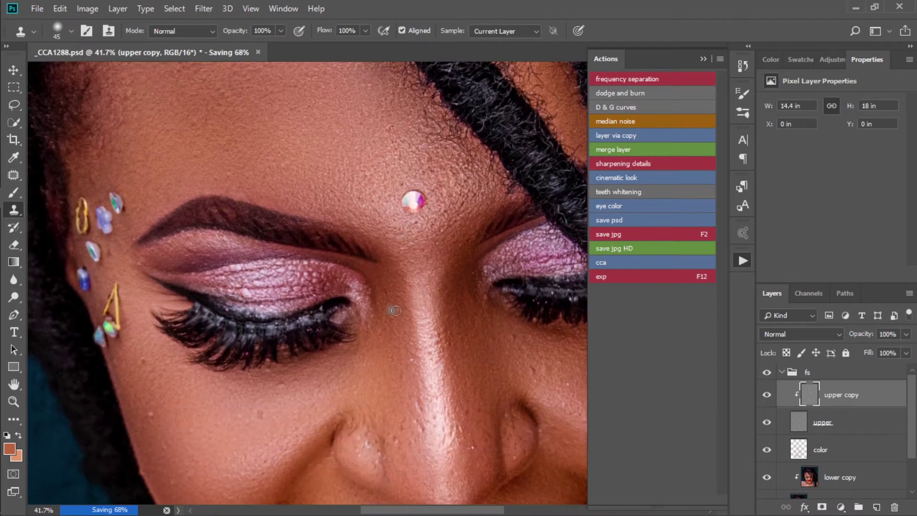
scroll(147, 315, "down", 8)
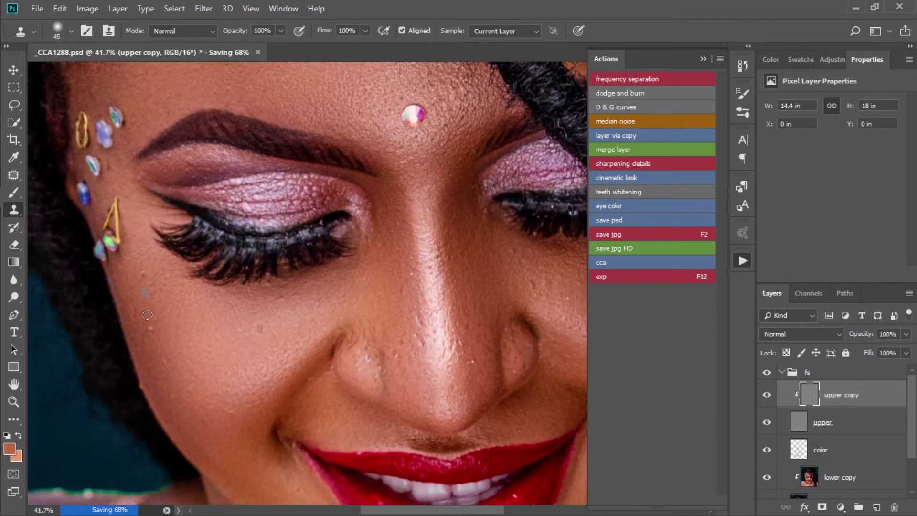
left_click(188, 316, "alt")
left_click(150, 327)
scroll(268, 338, "down", 2)
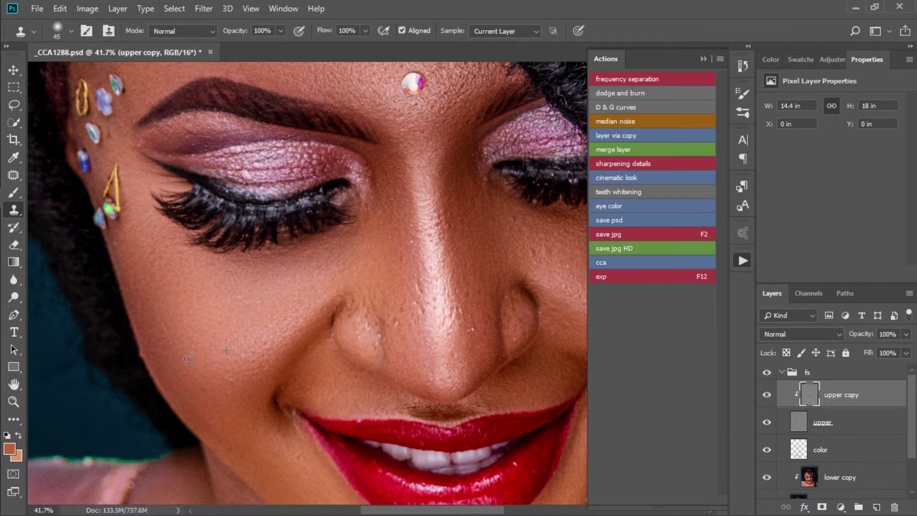
scroll(306, 338, "down", 4)
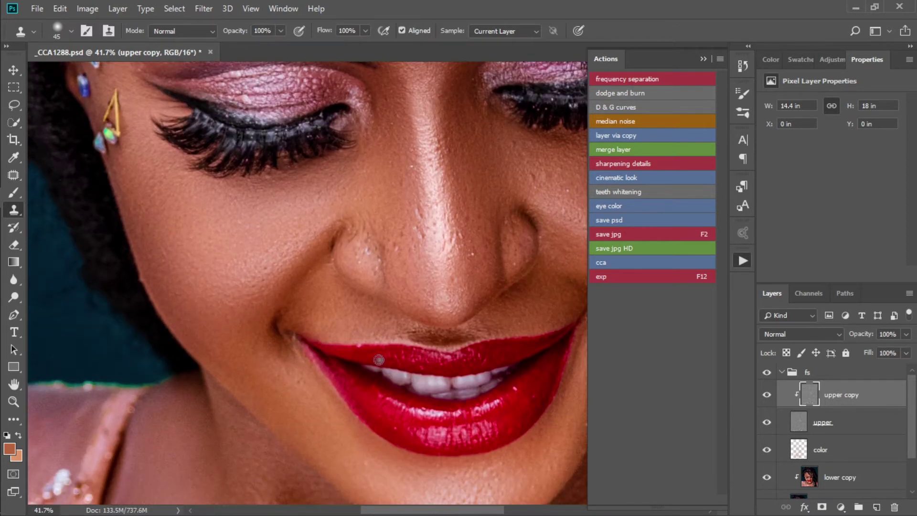
mouse_move(458, 231)
left_mouse_down()
mouse_move(449, 229)
mouse_move(454, 245)
left_mouse_up()
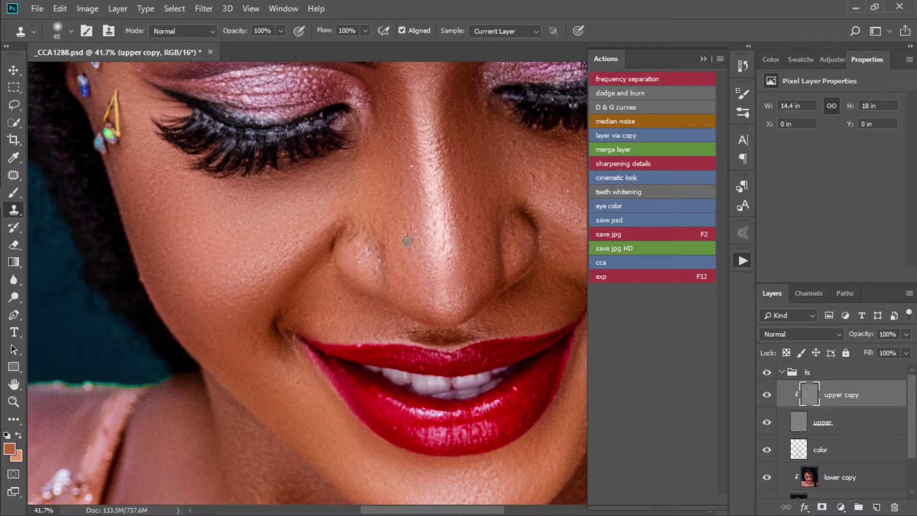
- Clone out the small texture blemish beside the nose bridge on the upper copy layer
scroll(430, 210, "right", 5)
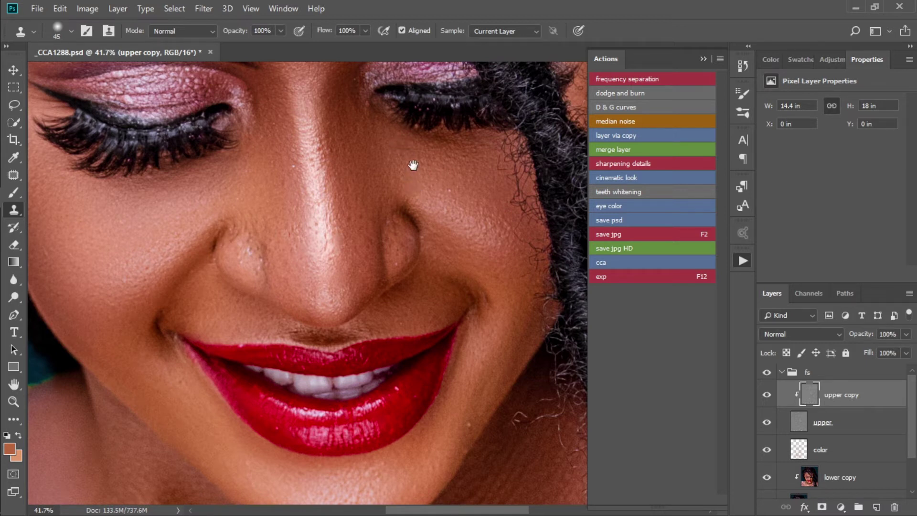
left_click_drag(391, 162, 352, 253)
left_click(328, 214, "alt")
left_click(329, 197)
left_click(330, 197)
scroll(269, 371, "down", 5)
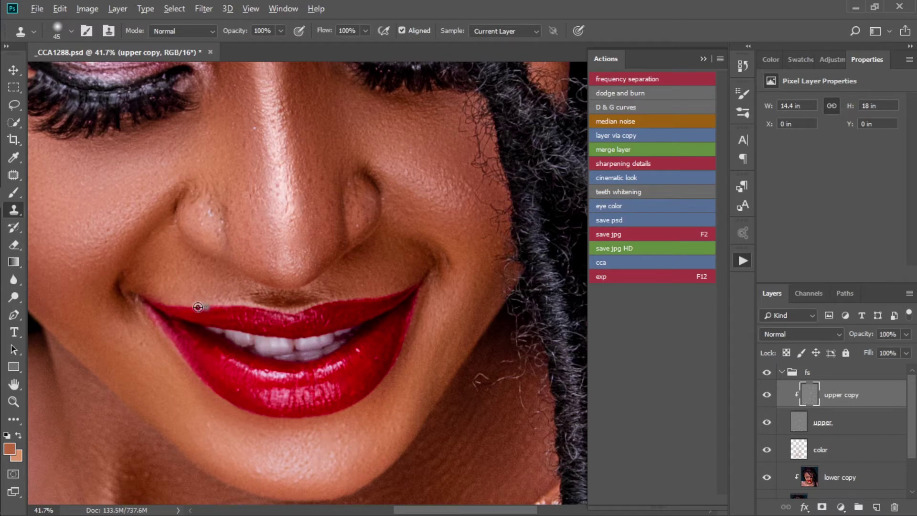
- Inspect the skin around the lips, chin, neck and shoulder closely for remaining texture blemishes
scroll(199, 305, "up", 5)
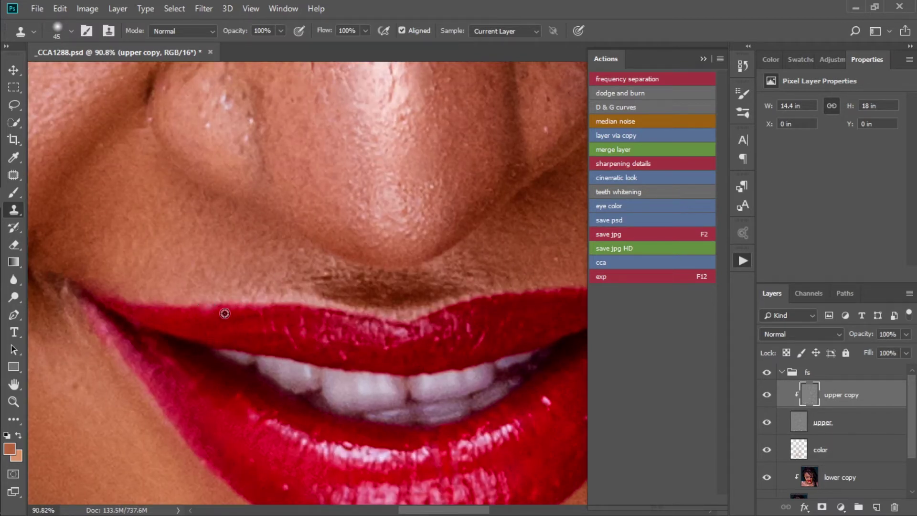
scroll(311, 290, "down", 5)
scroll(310, 290, "down", 4)
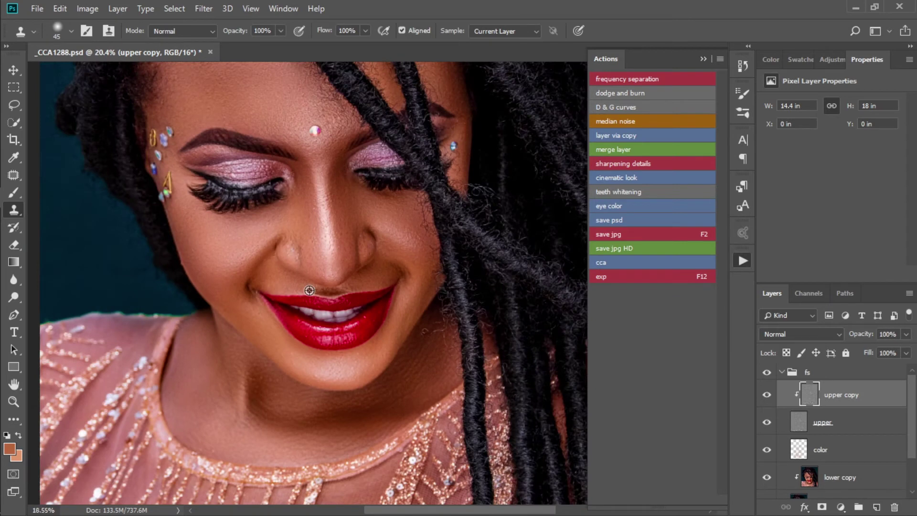
scroll(311, 395, "up", 5)
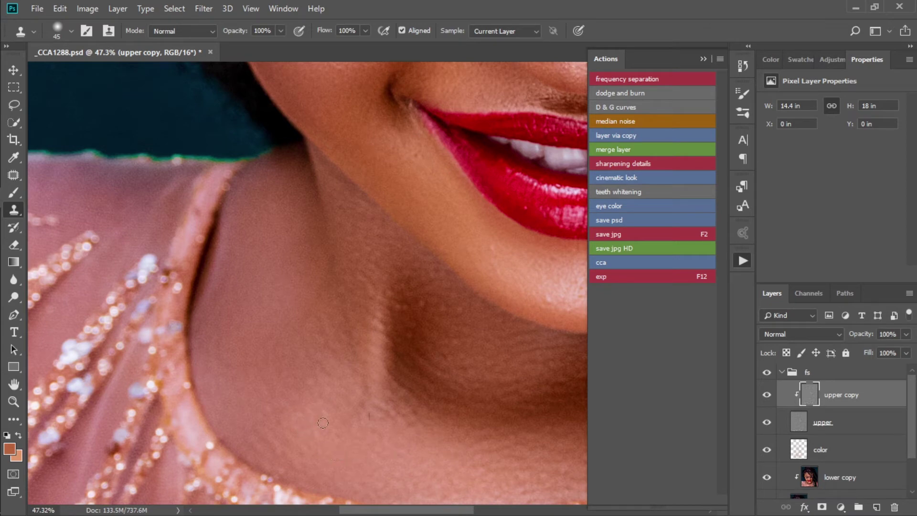
scroll(261, 420, "down", 4)
scroll(492, 347, "up", 2)
scroll(492, 348, "down", 2)
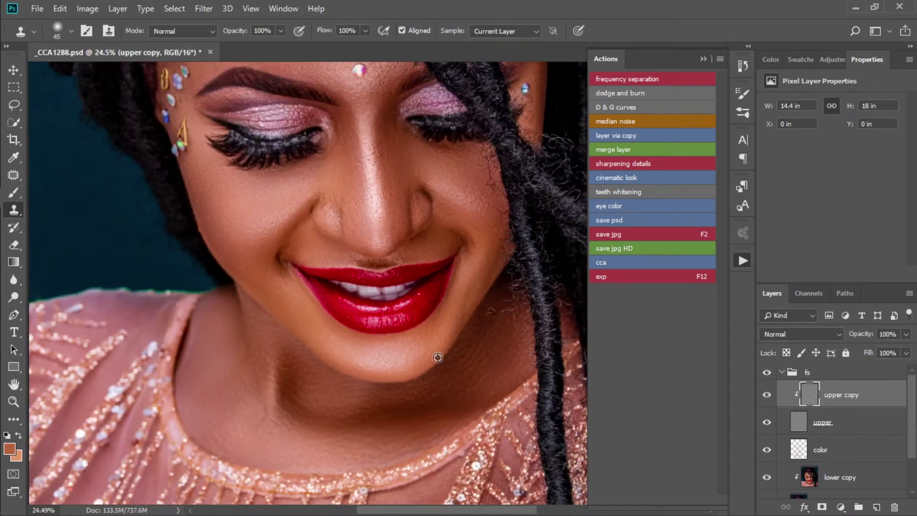
scroll(360, 365, "up", 3)
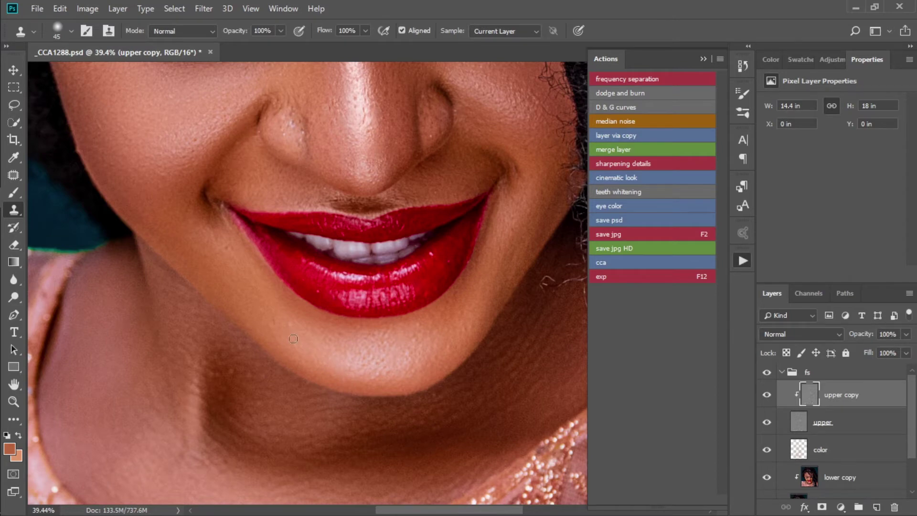
scroll(313, 361, "down", 3)
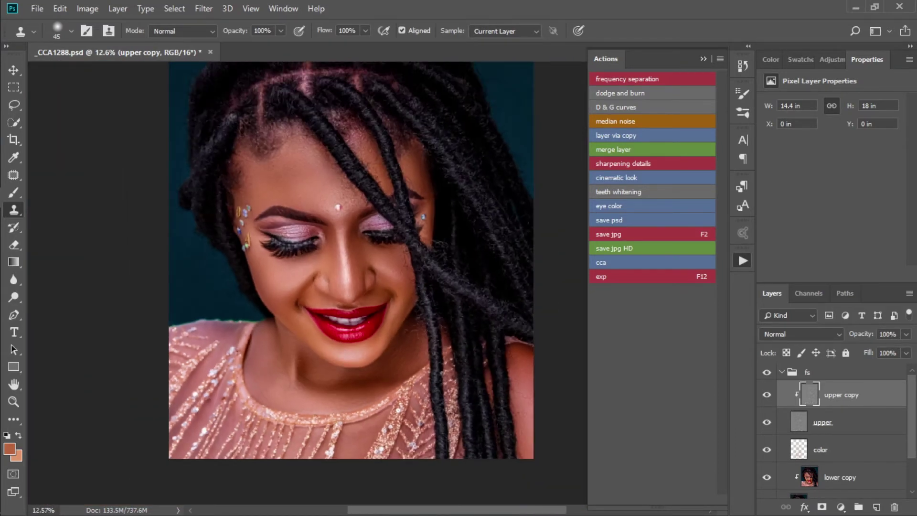
scroll(450, 371, "up", 3)
scroll(323, 398, "up", 2)
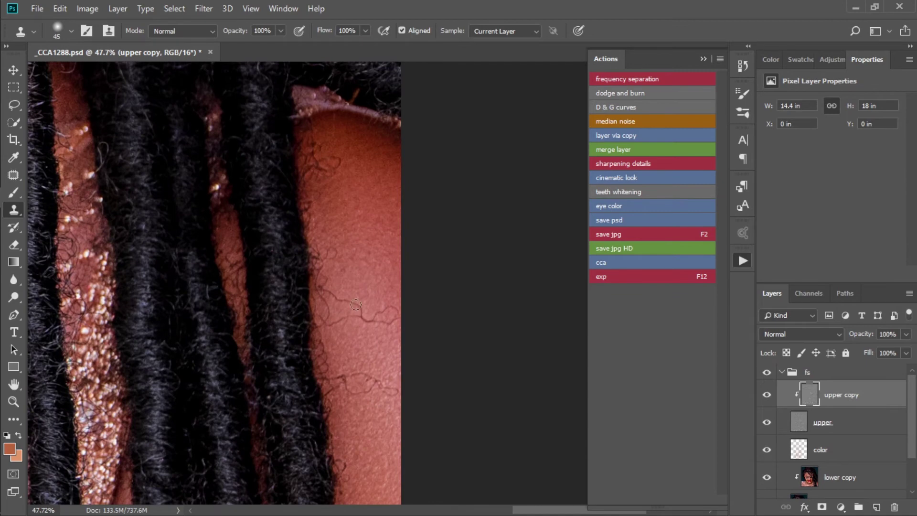
scroll(356, 201, "down", 3)
scroll(358, 215, "down", 5)
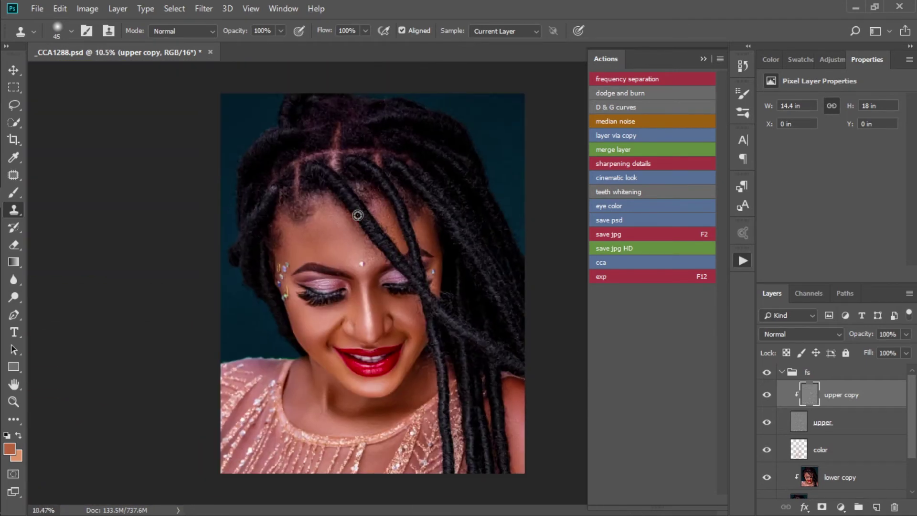
- Collapse the fs group and compare the retouched portrait with the original Background layer
left_click(789, 372)
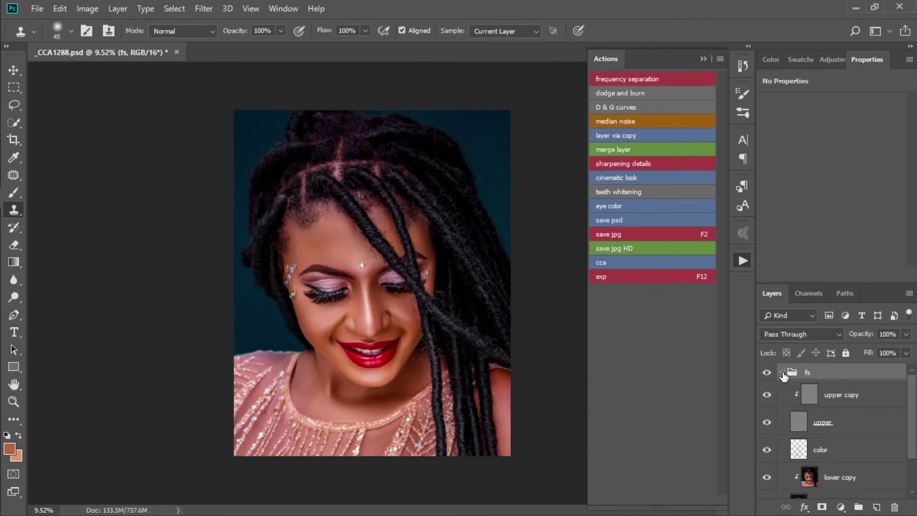
left_click(782, 373)
left_click(768, 395, "alt")
left_click(768, 395, "alt")
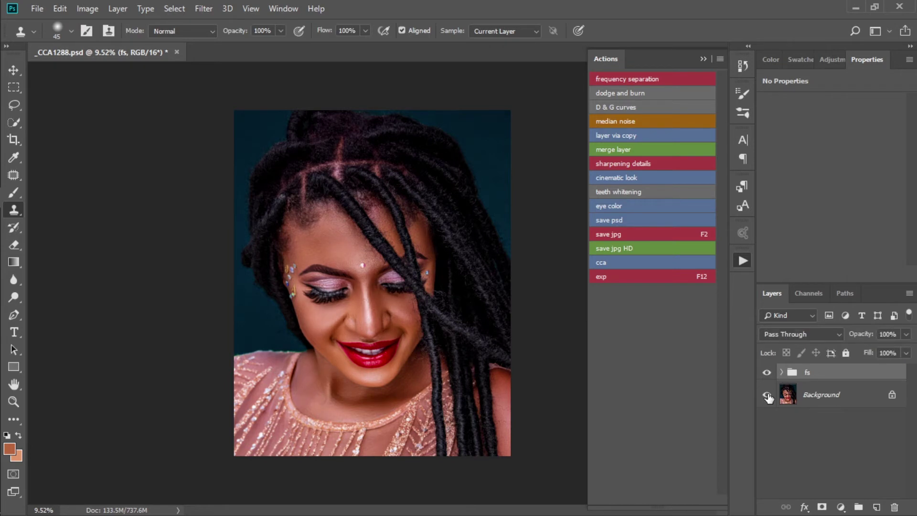
scroll(400, 362, "up", 3)
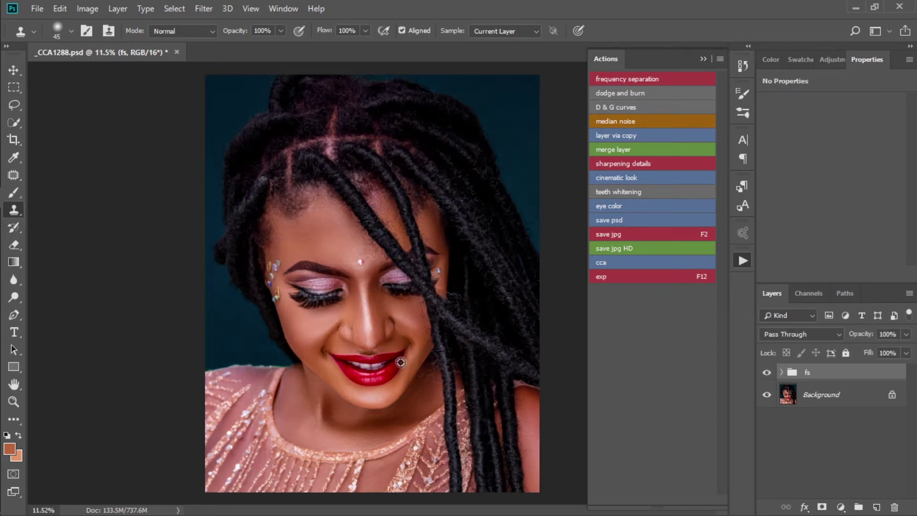
- Save the retouched document and look over the portrait close up and in full
key("ctrl+s")
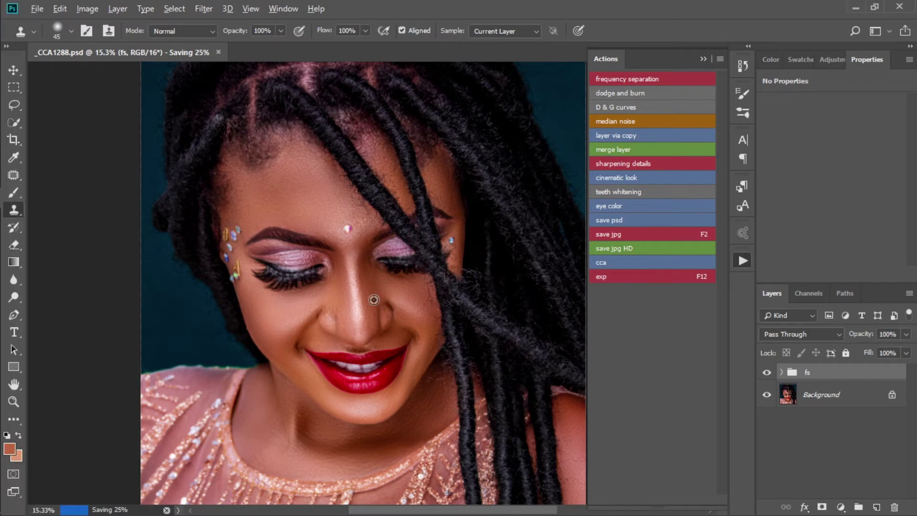
scroll(365, 265, "up", 5)
scroll(350, 241, "down", 8)
scroll(350, 241, "down", 1)
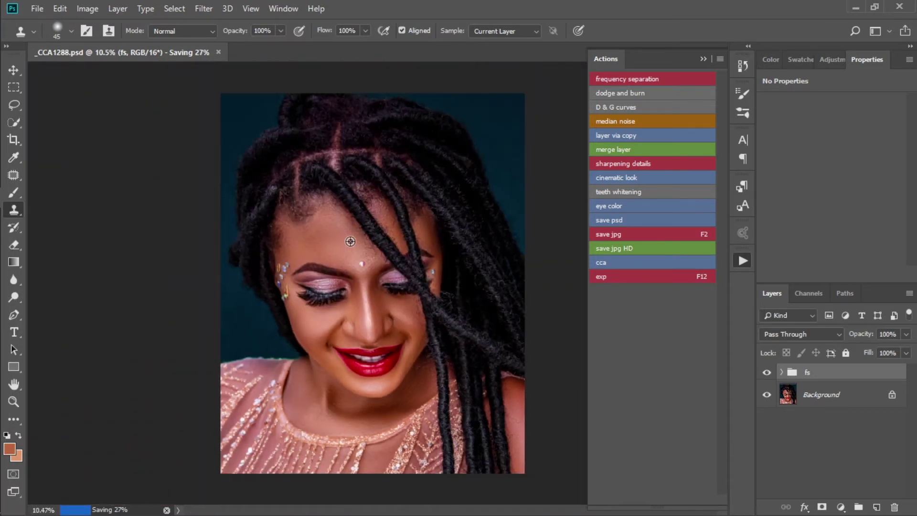
scroll(477, 335, "up", 3)
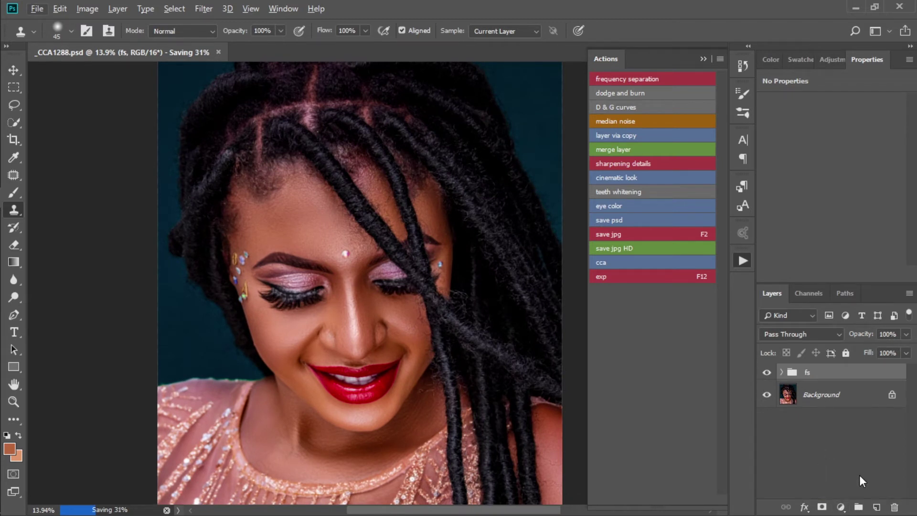
- Add a Curves adjustment layer above the cg group and name it burn
left_click(608, 107)
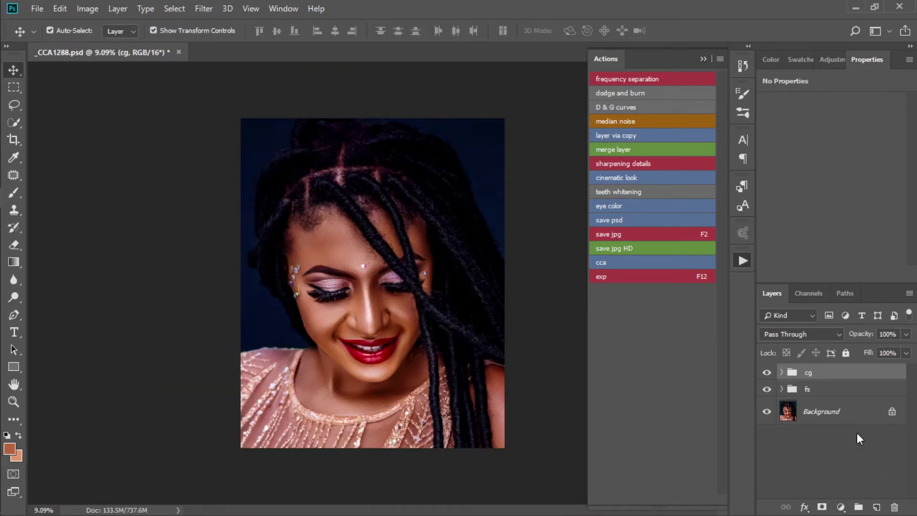
left_click(841, 507)
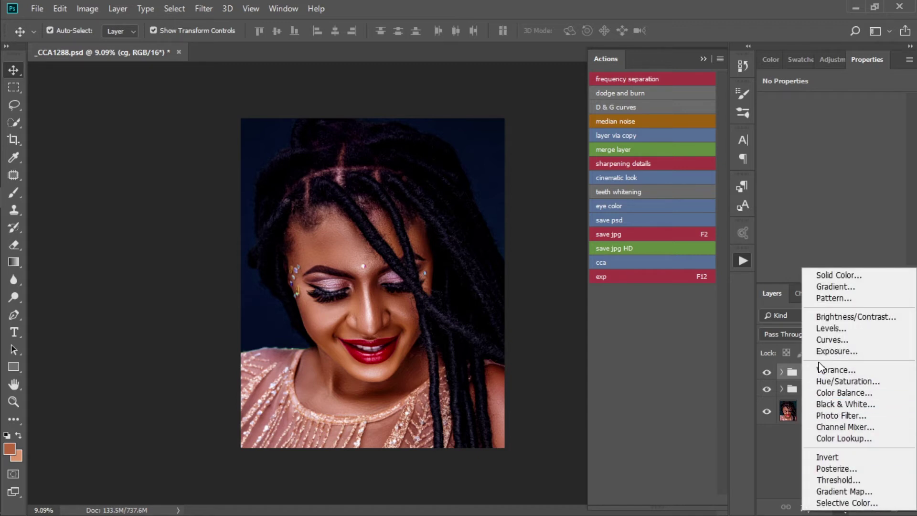
left_click(833, 341)
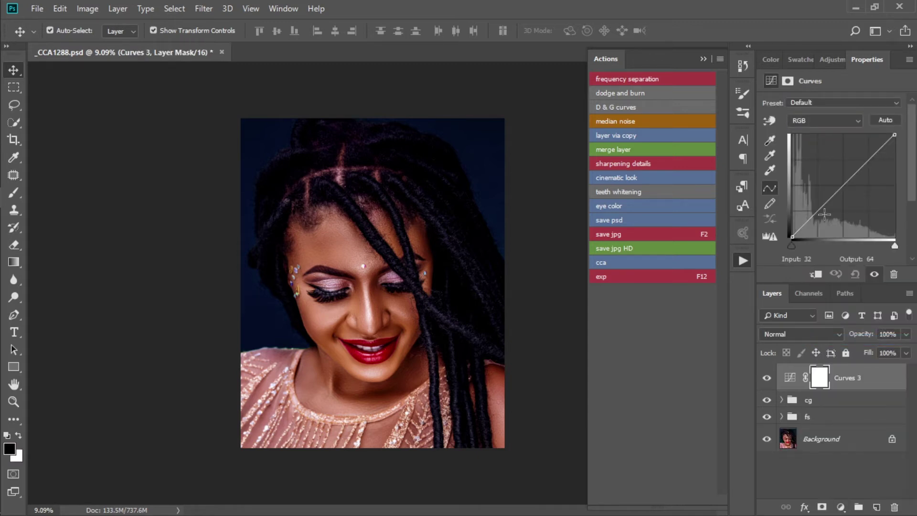
double_click(845, 378)
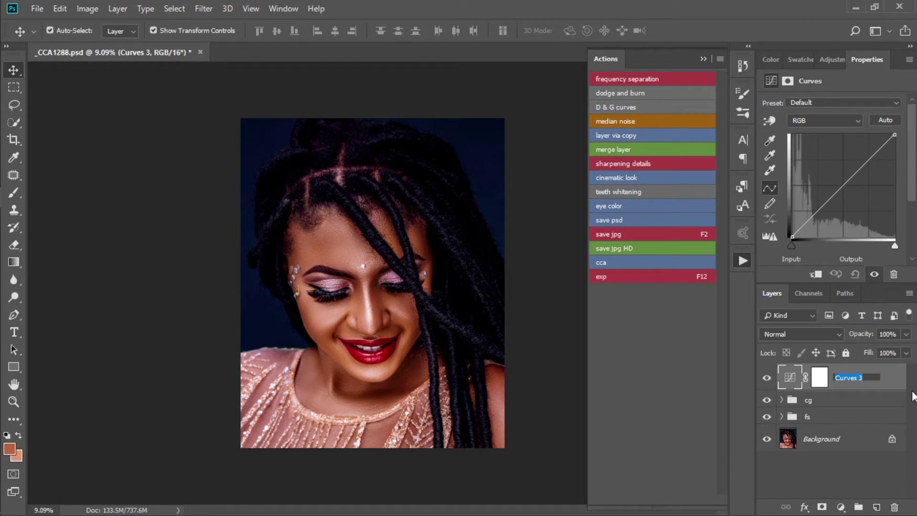
type("burn")
key("Return")
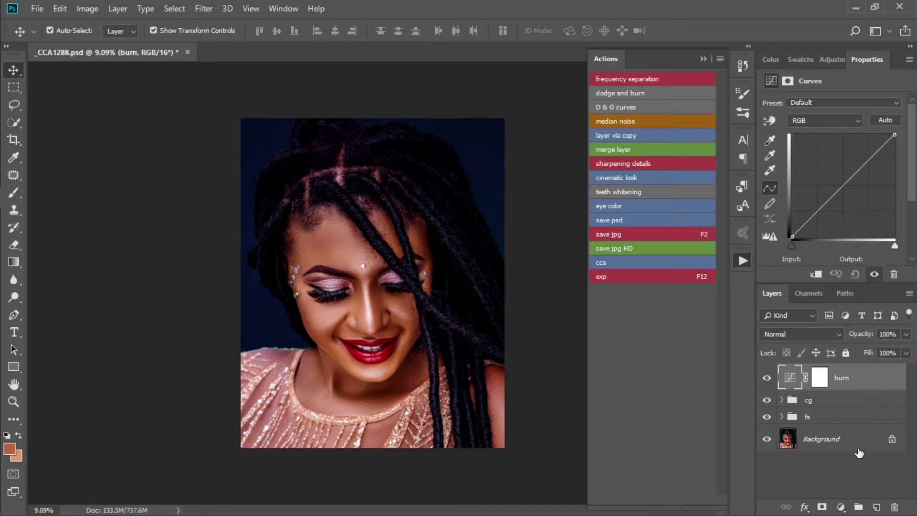
- Add a second Curves adjustment layer above the burn layer and name it dogde
left_click(840, 508)
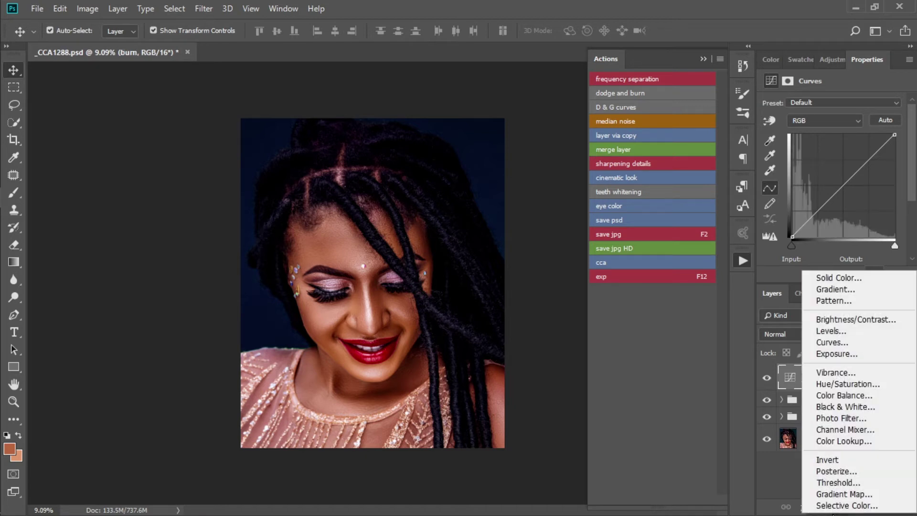
left_click(845, 342)
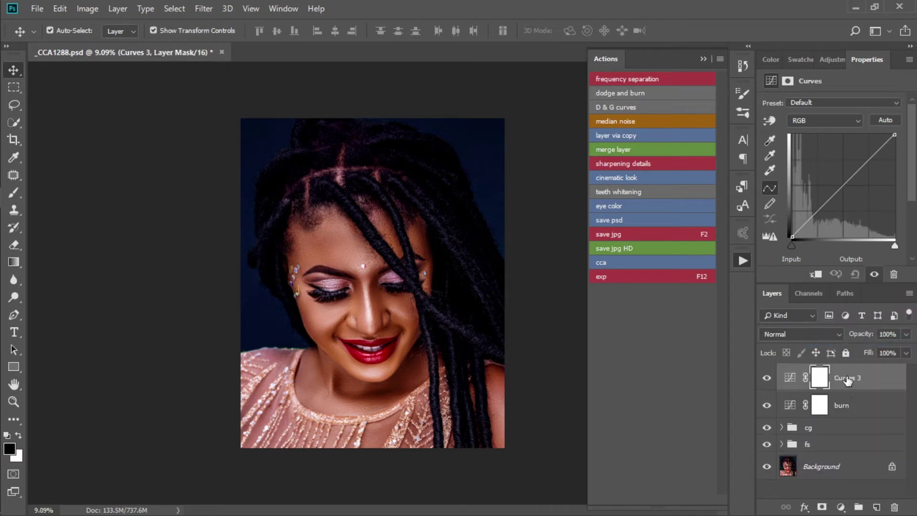
double_click(848, 378)
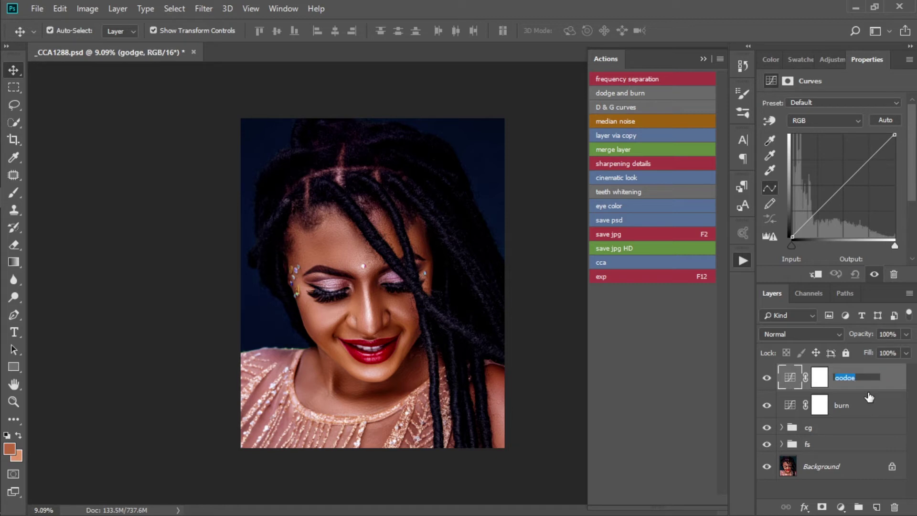
type("dodge")
key("Return")
- Darken the burn curve with a midpoint at about input 174, output 96, and invert the layer's mask to black
left_click(820, 405)
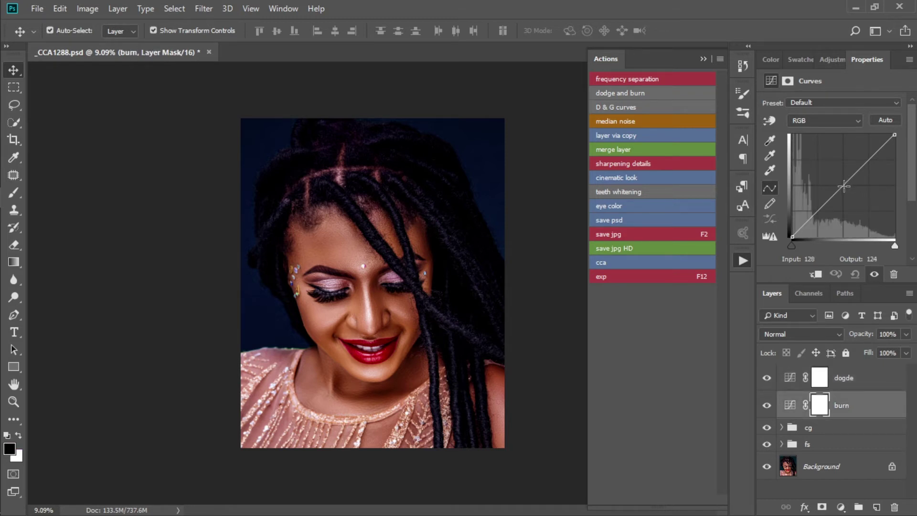
left_click_drag(844, 186, 863, 198)
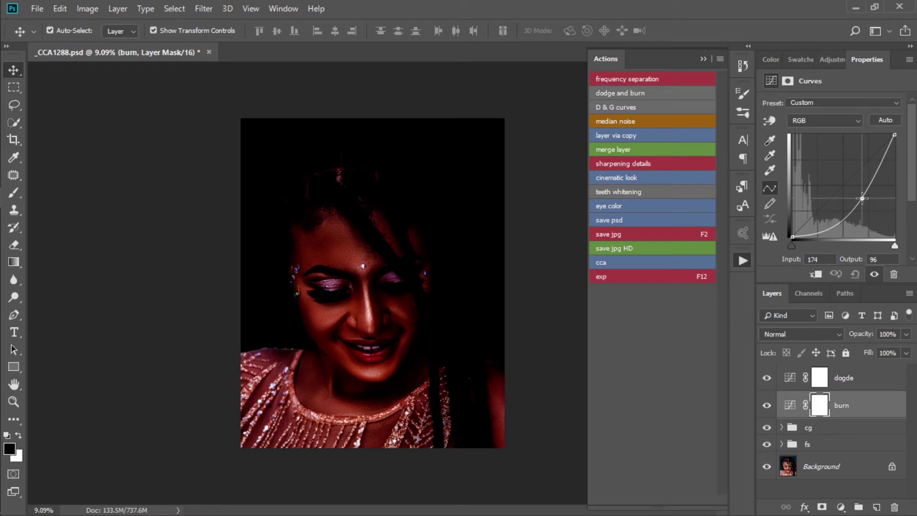
left_click_drag(863, 199, 863, 198)
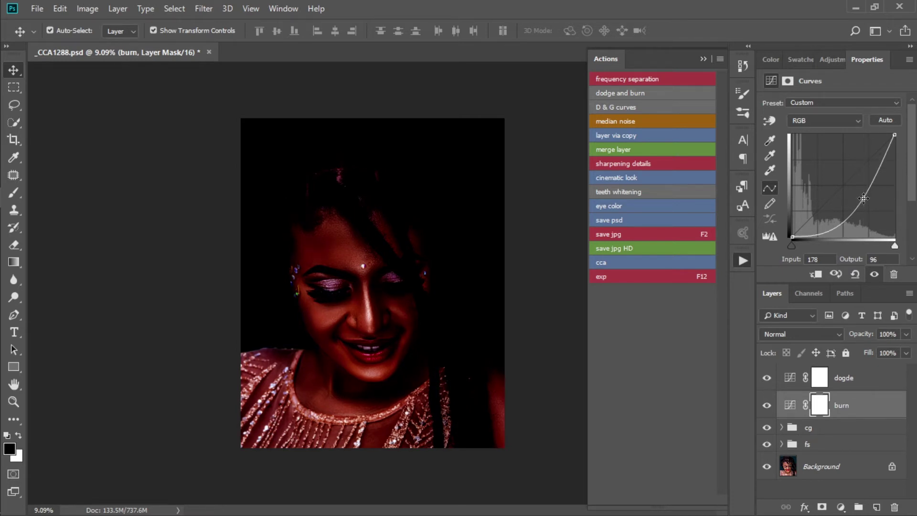
left_click(820, 406)
left_click(839, 255)
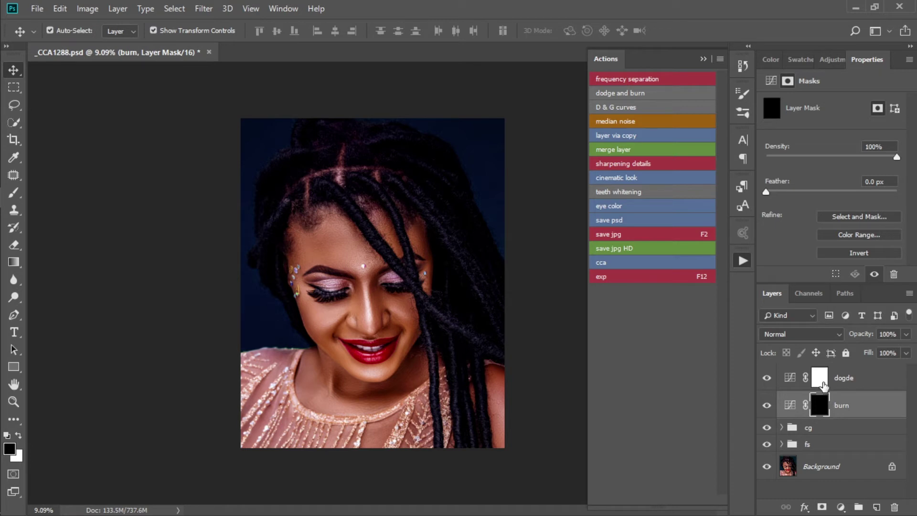
- Brighten the dogde curve with a midpoint at input 90, output 156, and invert the layer's mask to black
left_click(820, 383)
left_click(791, 378)
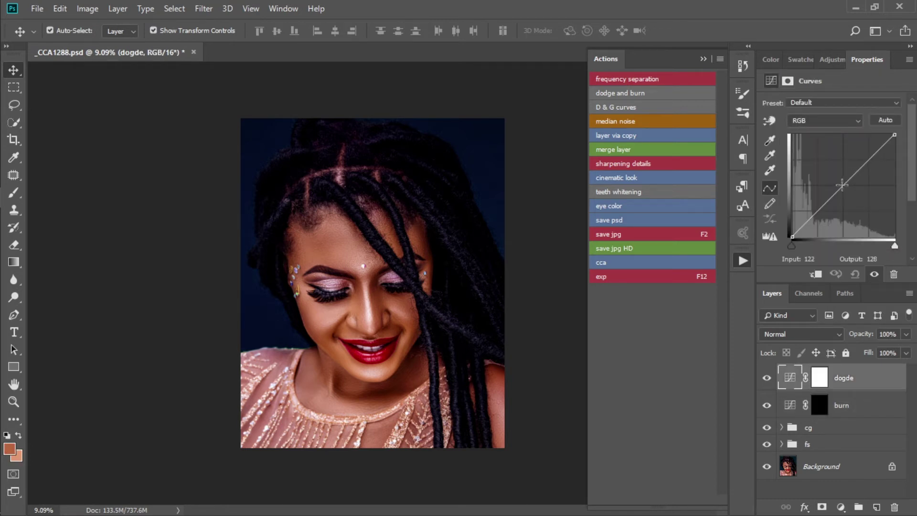
left_click_drag(842, 185, 828, 174)
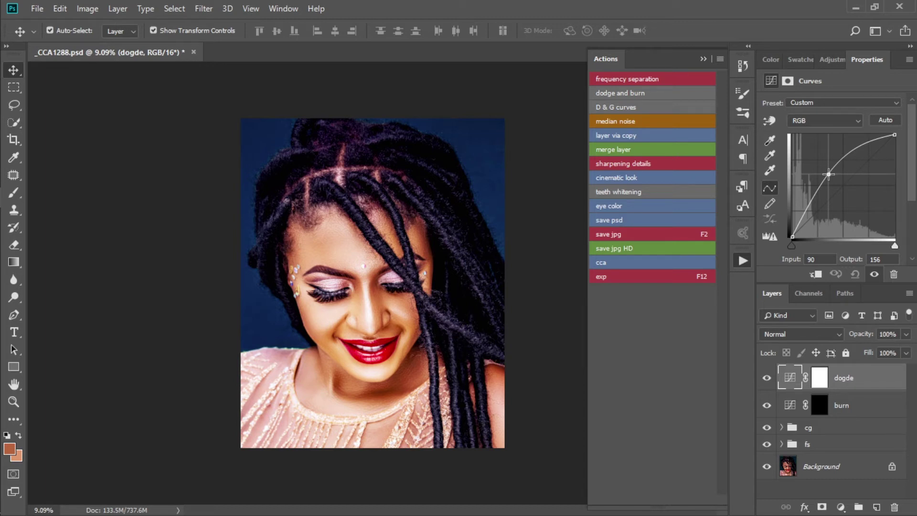
left_click(820, 378)
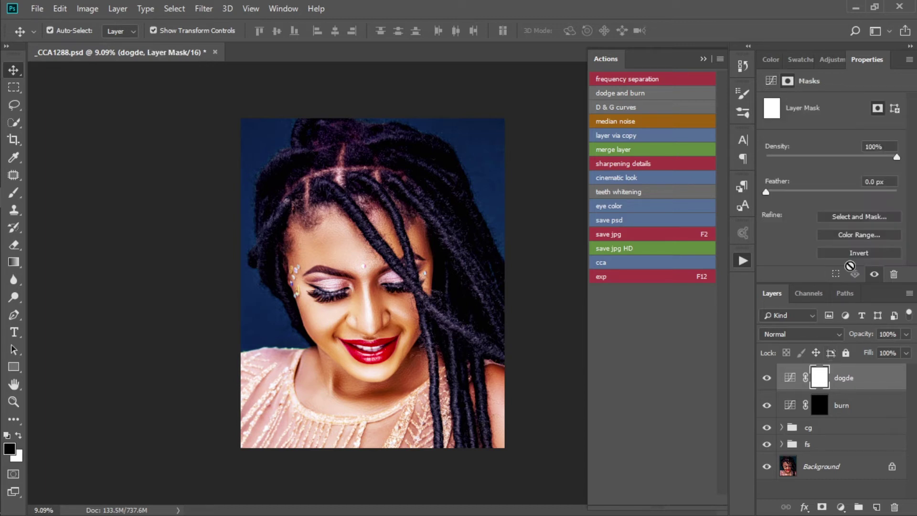
left_click(852, 253)
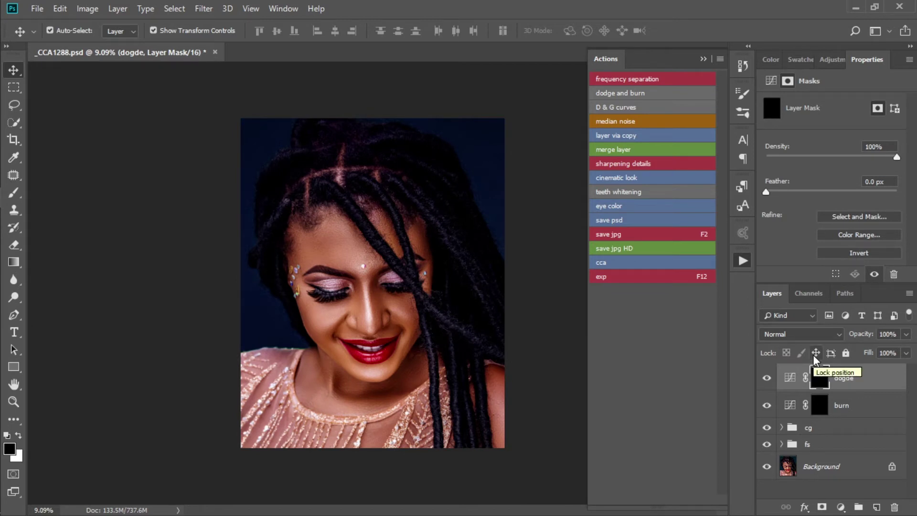
- Preview the dogde layer by disabling and re-enabling its mask, and group the dogde and burn layers together
left_click(817, 379, "shift")
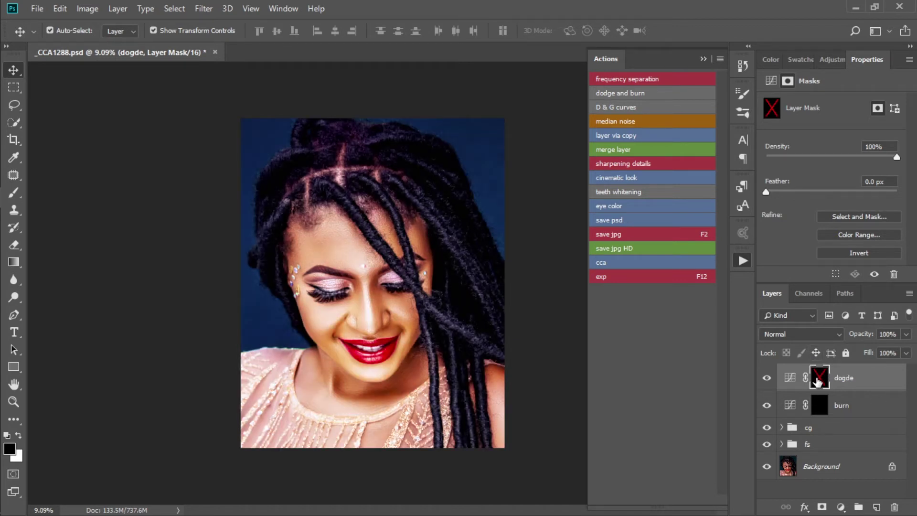
left_click(818, 380, "shift")
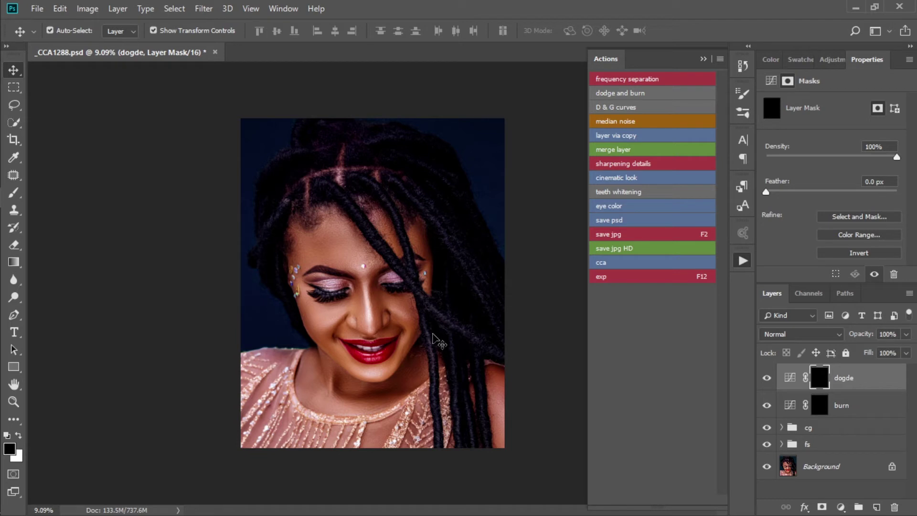
left_click(867, 410, "shift")
left_click(858, 507)
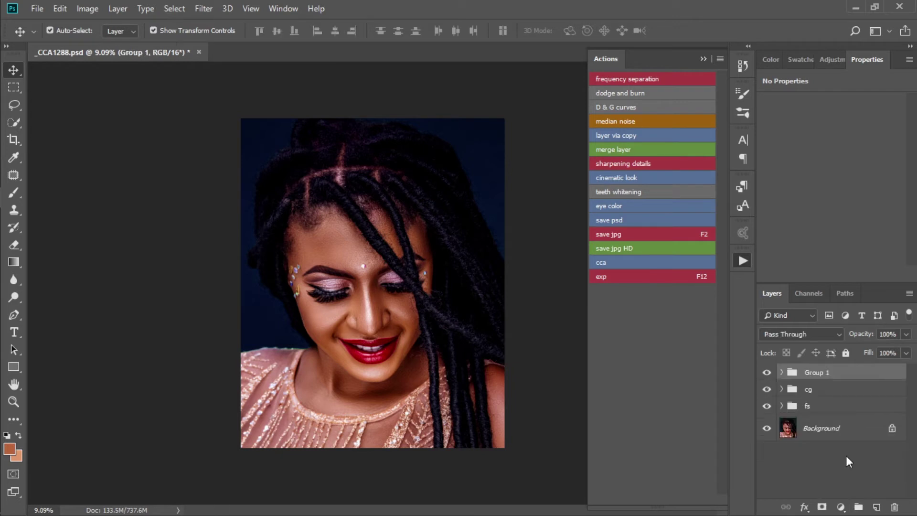
- Rename the new group holding the dodge and burn layers to d&b and expand it
double_click(818, 373)
type("d")
left_click(877, 373)
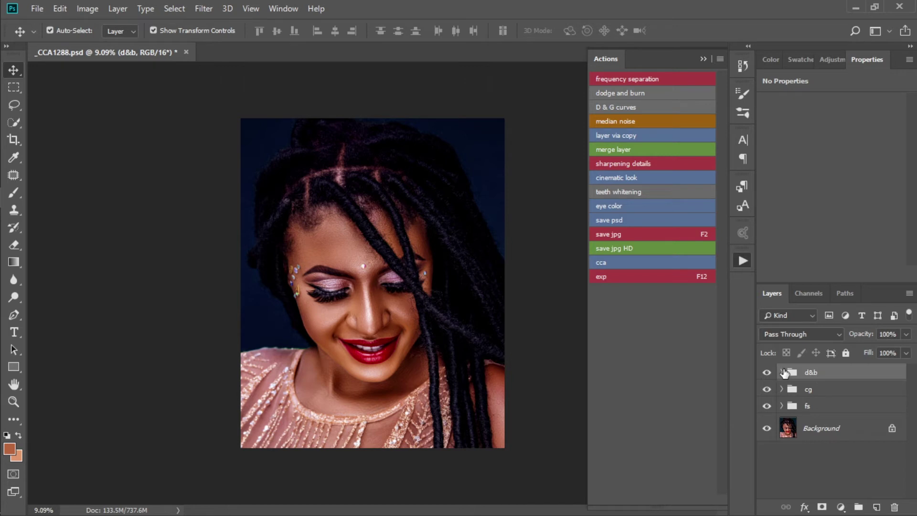
left_click(783, 373)
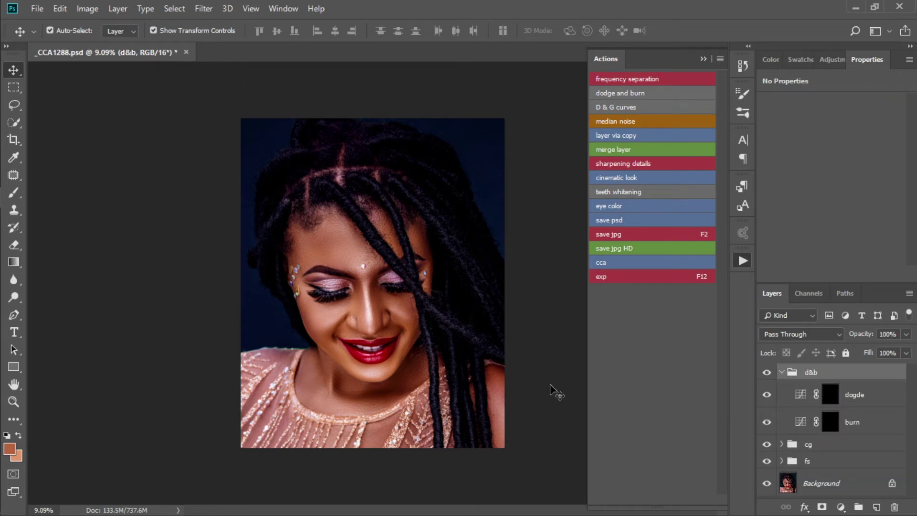
- Add a Black & White adjustment layer with the default preset above the dogde layer
left_click(854, 402)
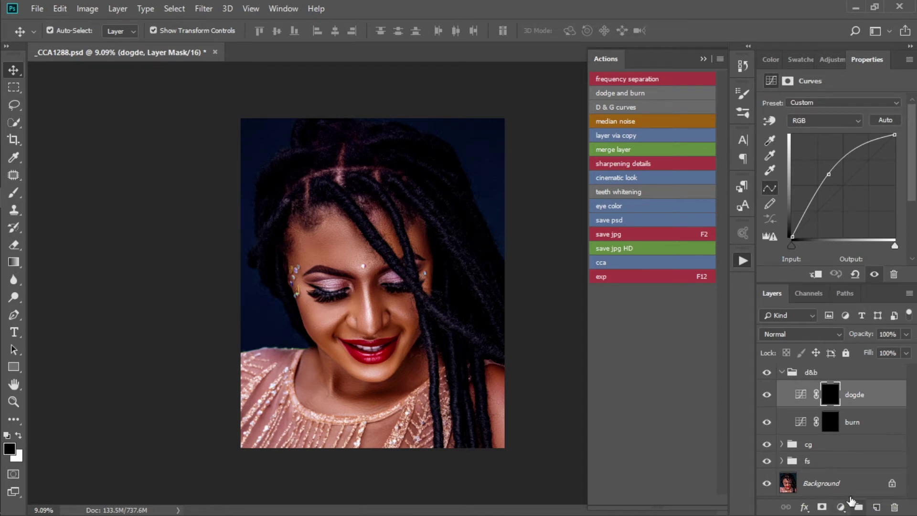
left_click(842, 507)
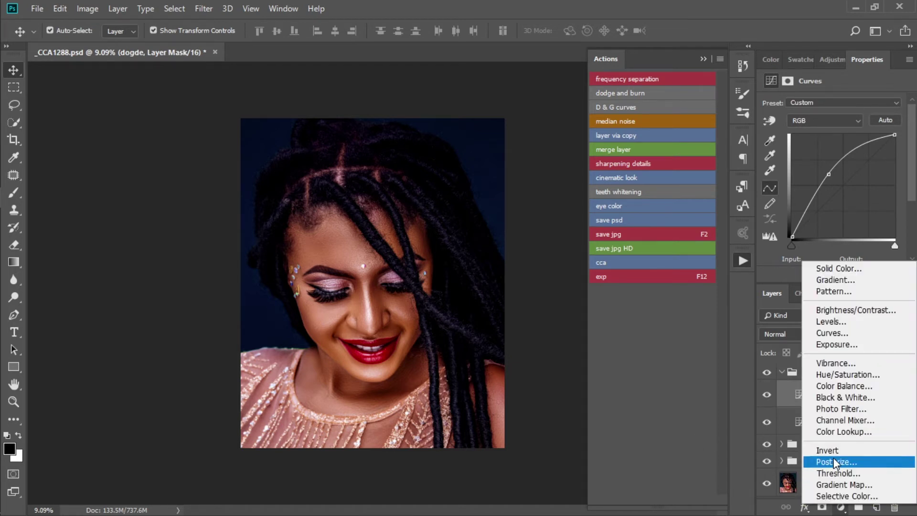
left_click(838, 406)
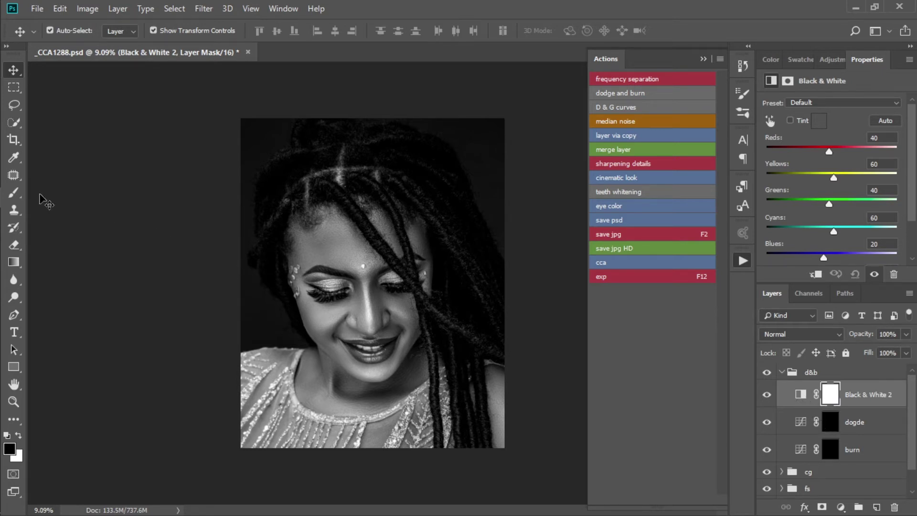
- Set up the Brush tool with a white foreground colour and 100% flow, and target the burn layer's mask
left_click(16, 196)
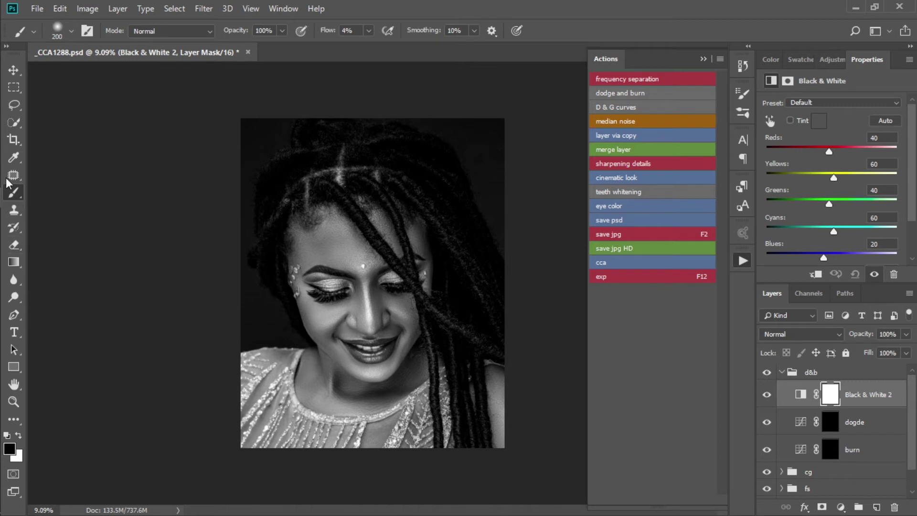
left_click(20, 436)
left_click_drag(327, 34, 490, 33)
left_click(831, 450)
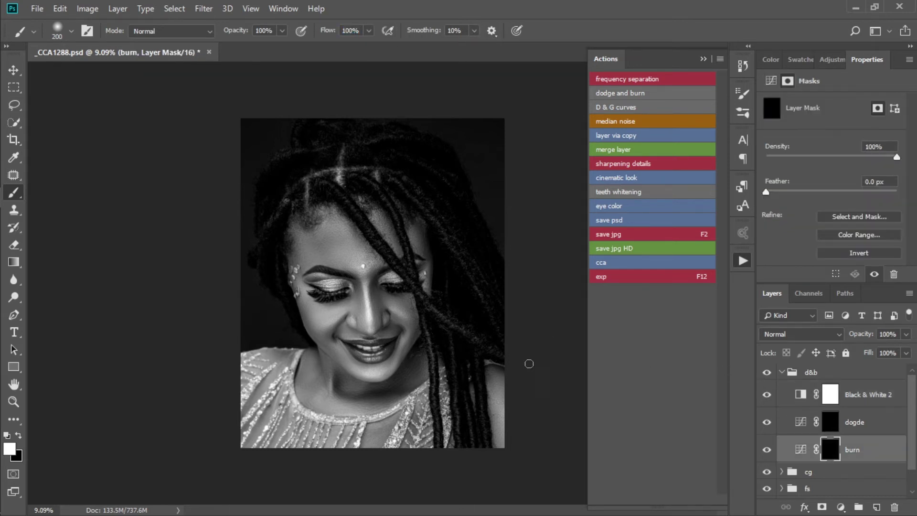
- Try painting full-flow burn strokes down both sides of the nose on the burn mask
scroll(318, 256, "up", 3)
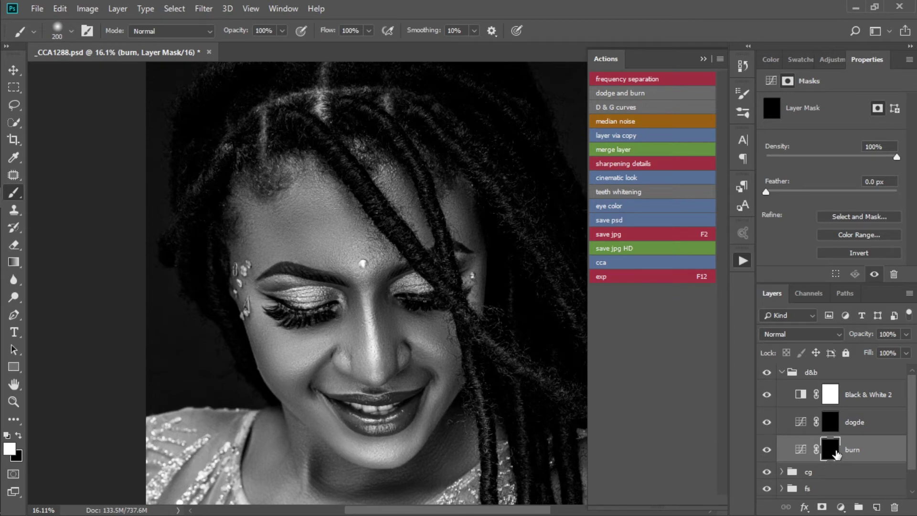
scroll(306, 275, "up", 3)
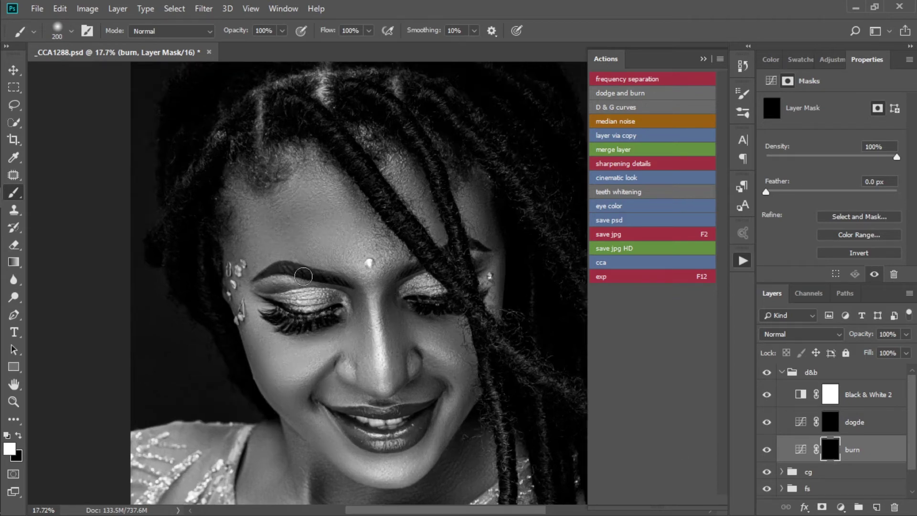
scroll(315, 217, "down", 1)
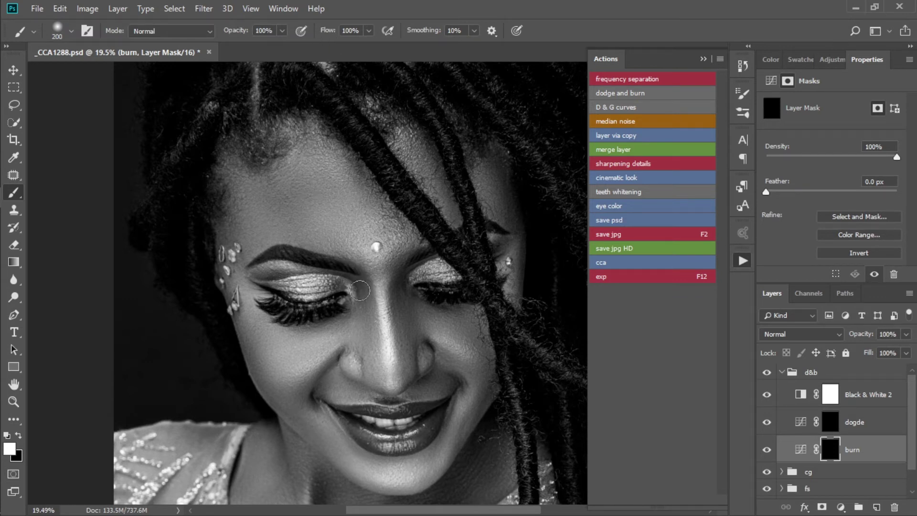
left_click_drag(361, 286, 378, 392)
left_click_drag(399, 277, 395, 404)
mouse_move(399, 307)
left_mouse_down()
mouse_move(401, 377)
mouse_move(399, 303)
mouse_move(412, 342)
mouse_move(410, 315)
left_mouse_up()
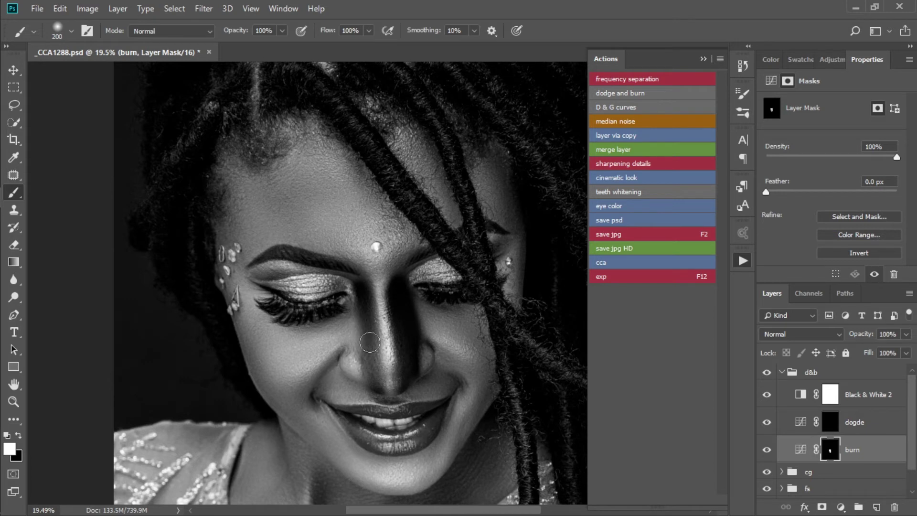
- Try a full-flow dodge stroke down the nose on the dogde mask, and undo the dodge and burn test strokes
left_click(830, 429)
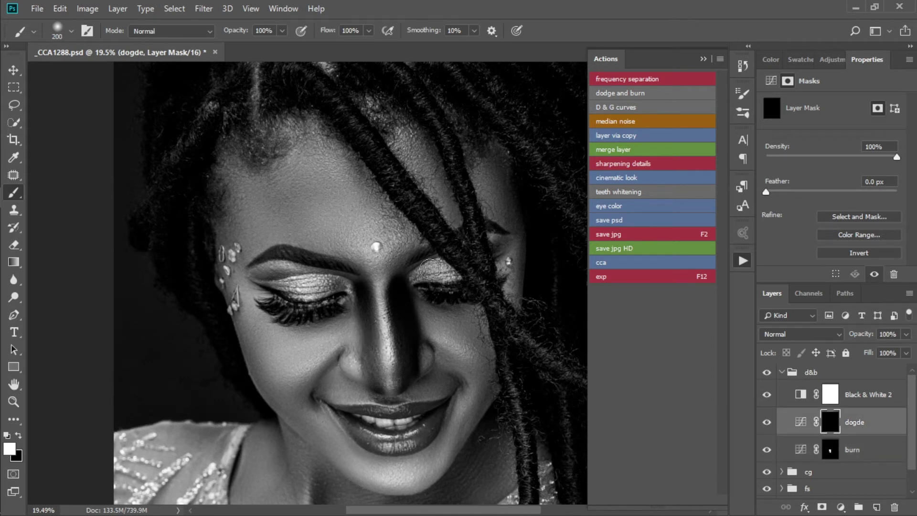
left_click_drag(372, 279, 396, 415)
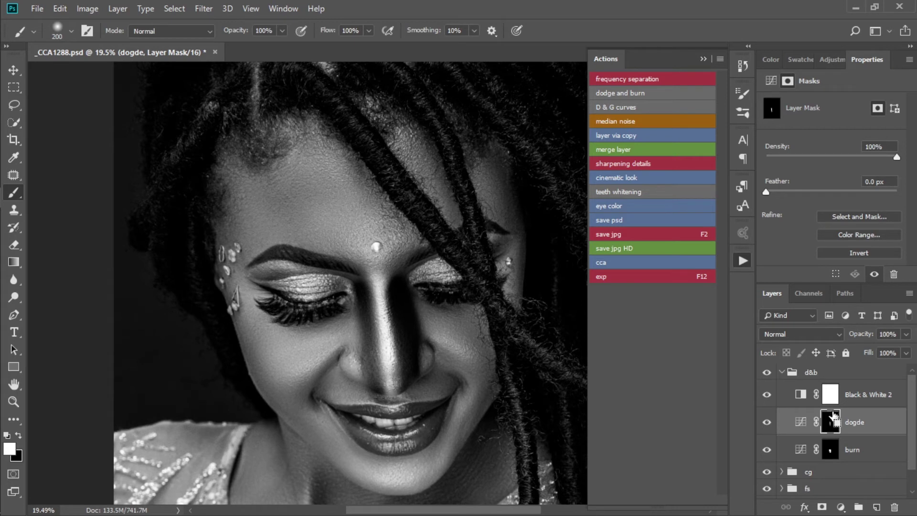
key("ctrl+z")
key("ctrl+z")
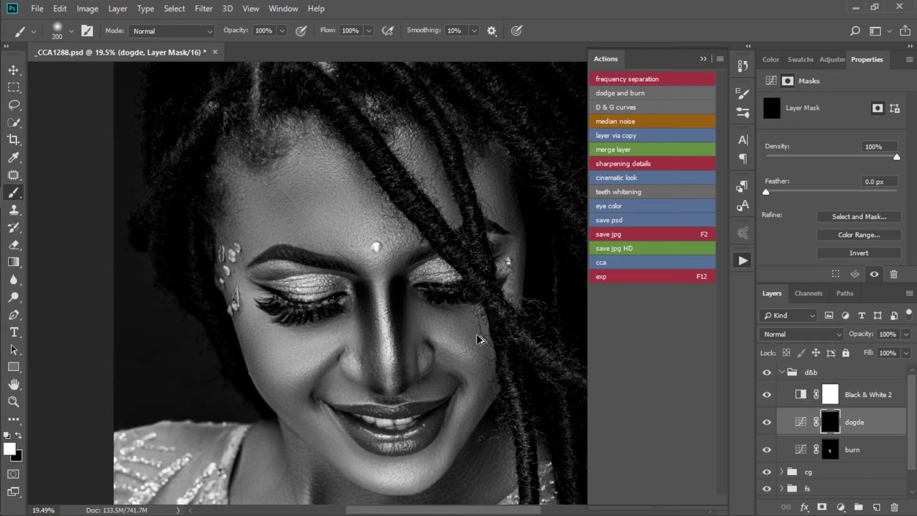
key("ctrl+z")
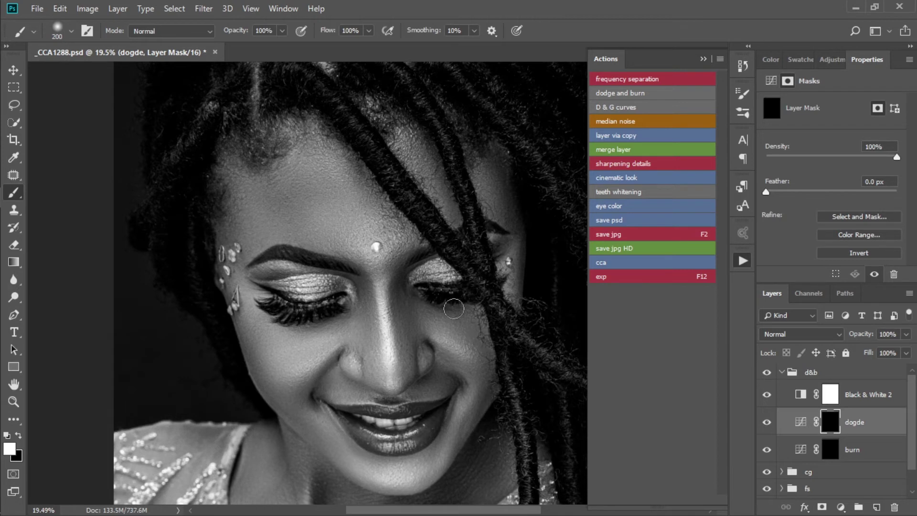
- Set the brush flow to 2% and the brush size to 300
left_click(327, 34)
left_click(557, 39)
scroll(382, 299, "up", 1)
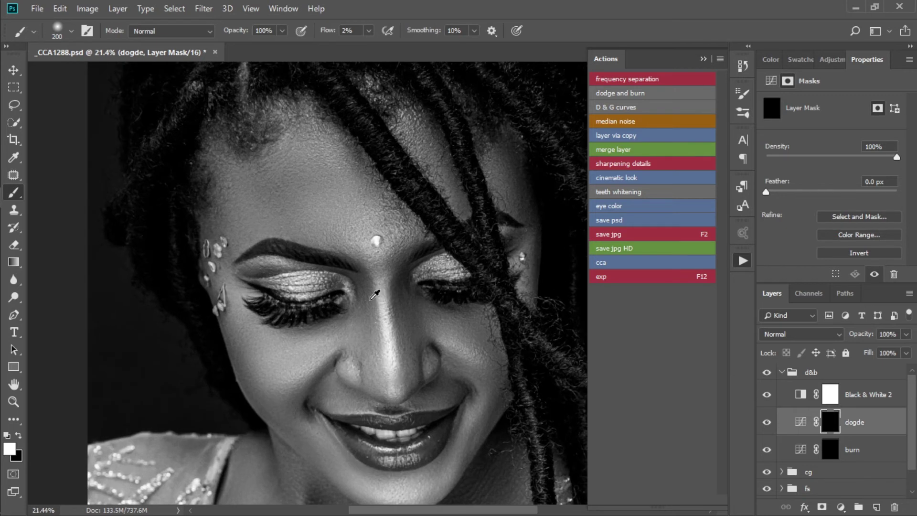
scroll(301, 150, "down", 2)
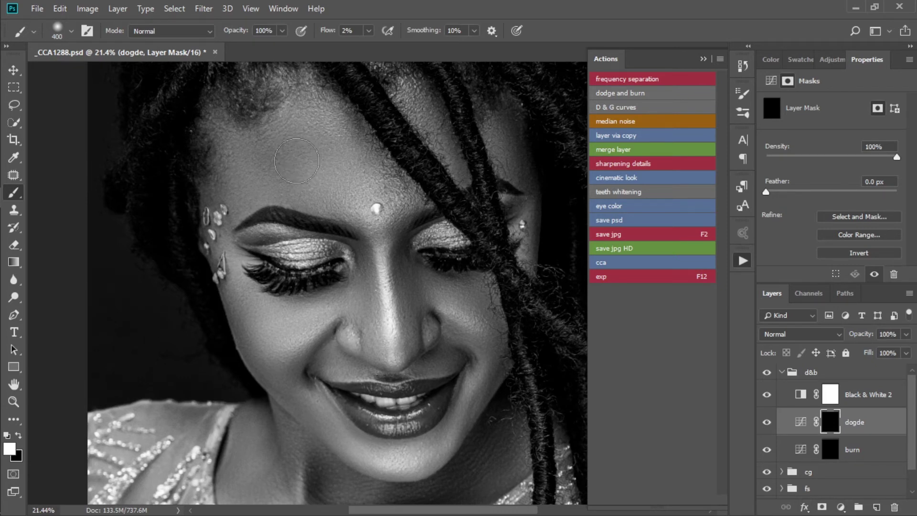
key("bracketleft")
- Burn the shadows along the sides of the nose on the burn mask with a size 200 brush
left_click(830, 455)
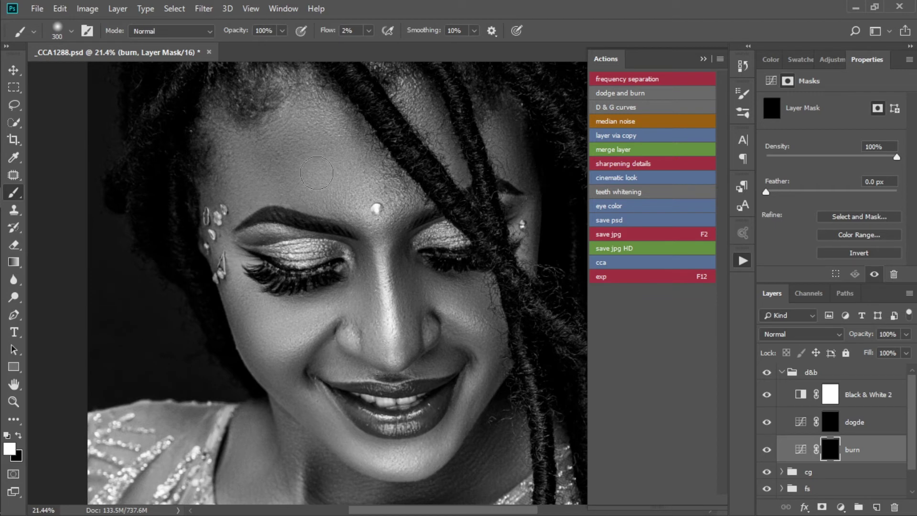
key("bracketleft")
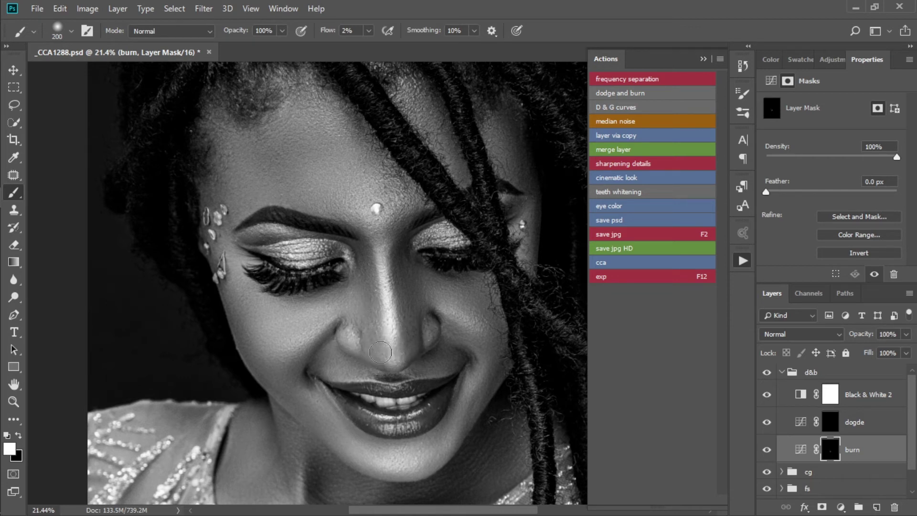
scroll(424, 259, "up", 1)
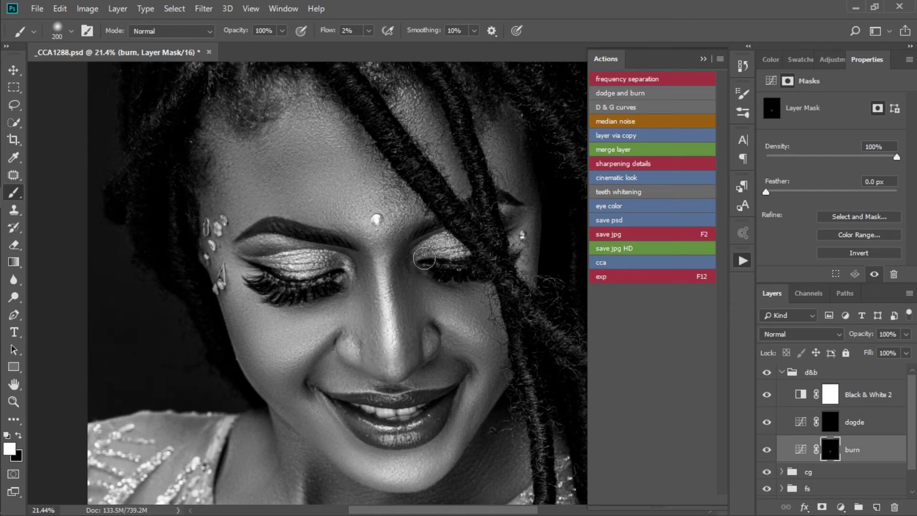
mouse_move(406, 258)
left_mouse_down()
mouse_move(409, 235)
mouse_move(393, 276)
mouse_move(392, 247)
mouse_move(399, 284)
mouse_move(395, 256)
left_mouse_up()
- Burn the eyelid crease and the area below the brows on the burn mask, reducing the brush size to 125
scroll(497, 255, "up", 2)
left_click_drag(263, 278, 263, 288)
key("bracketleft")
key("bracketleft")
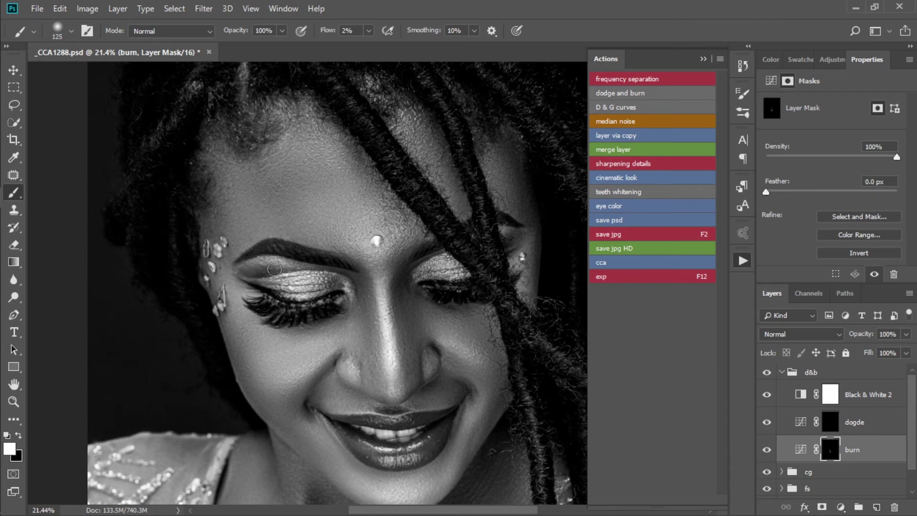
left_click_drag(277, 266, 265, 263)
left_click_drag(507, 241, 510, 245)
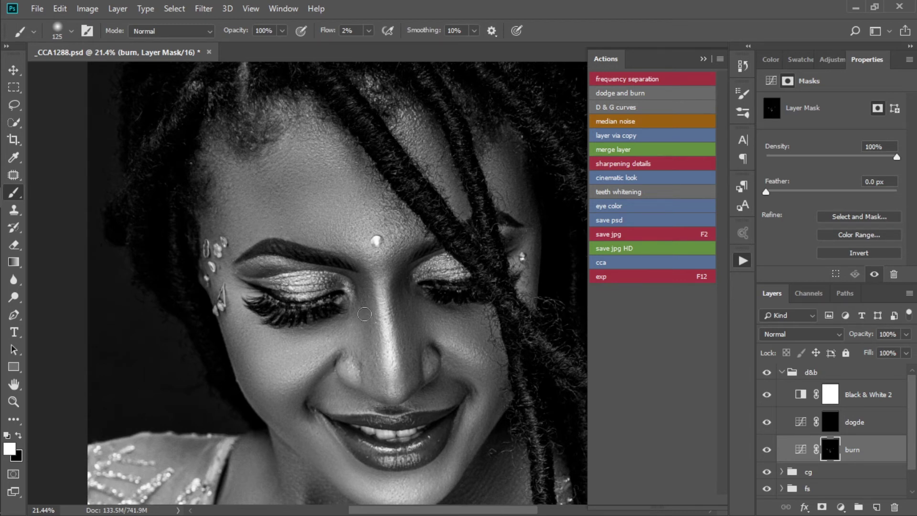
- Deepen the shadow on the side of the nose beside the inner eye corner with the size 125 brush
left_click_drag(365, 314, 368, 294)
scroll(426, 328, "down", 1)
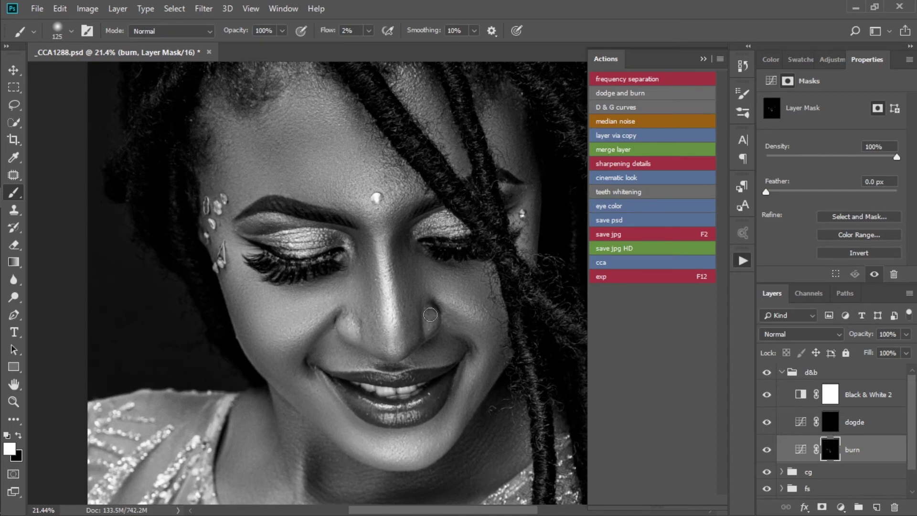
scroll(430, 315, "down", 1)
scroll(407, 150, "up", 3)
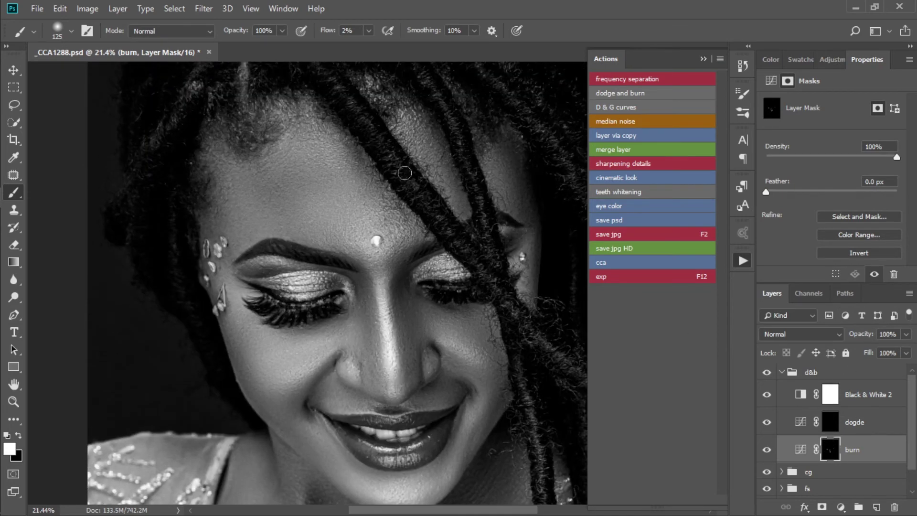
scroll(395, 197, "down", 3)
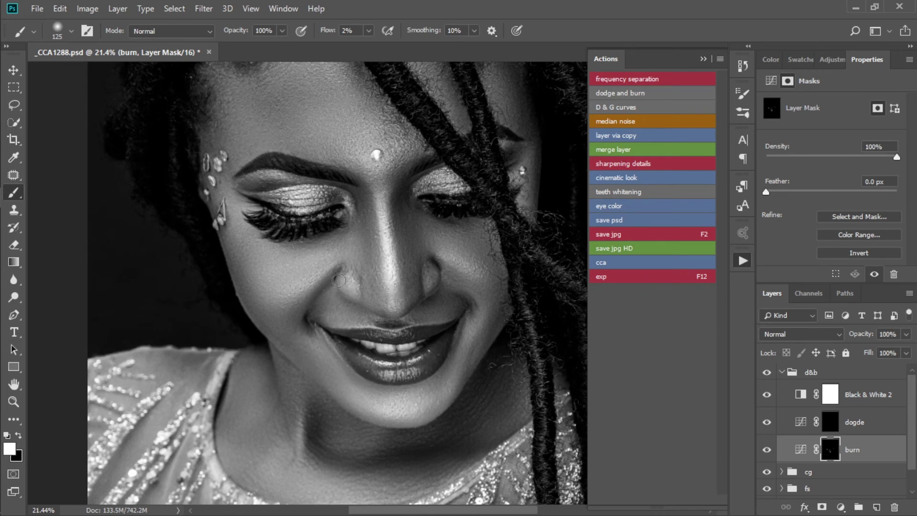
- Dodge the highlights on the cheeks and lower face on the dogde mask, enlarging the brush to 200
left_click(830, 421)
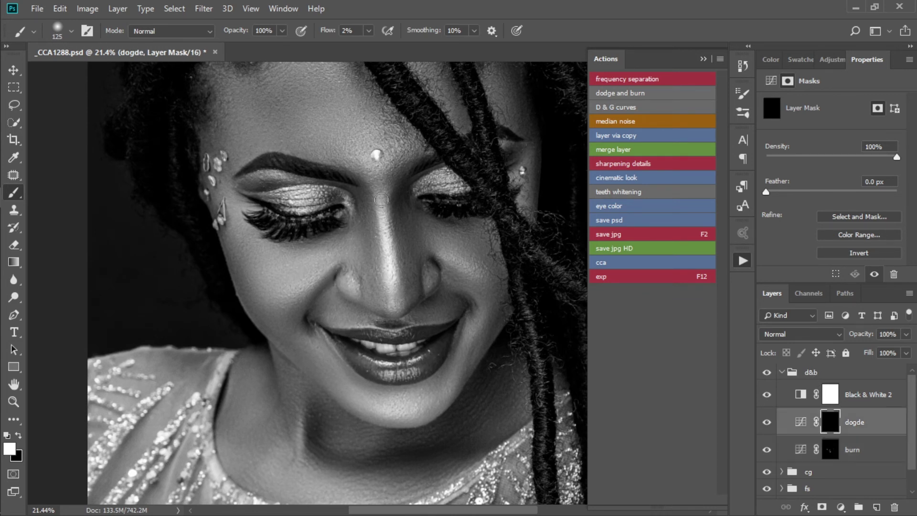
key("bracketright")
scroll(388, 299, "down", 2)
key("bracketright")
key("bracketright")
mouse_move(454, 195)
left_mouse_down()
mouse_move(473, 197)
mouse_move(434, 187)
mouse_move(477, 214)
mouse_move(459, 213)
mouse_move(470, 219)
mouse_move(481, 203)
mouse_move(488, 225)
mouse_move(470, 223)
mouse_move(485, 225)
mouse_move(482, 213)
mouse_move(448, 198)
mouse_move(487, 204)
mouse_move(498, 268)
mouse_move(509, 269)
mouse_move(477, 324)
mouse_move(511, 266)
mouse_move(472, 316)
mouse_move(497, 281)
left_mouse_up()
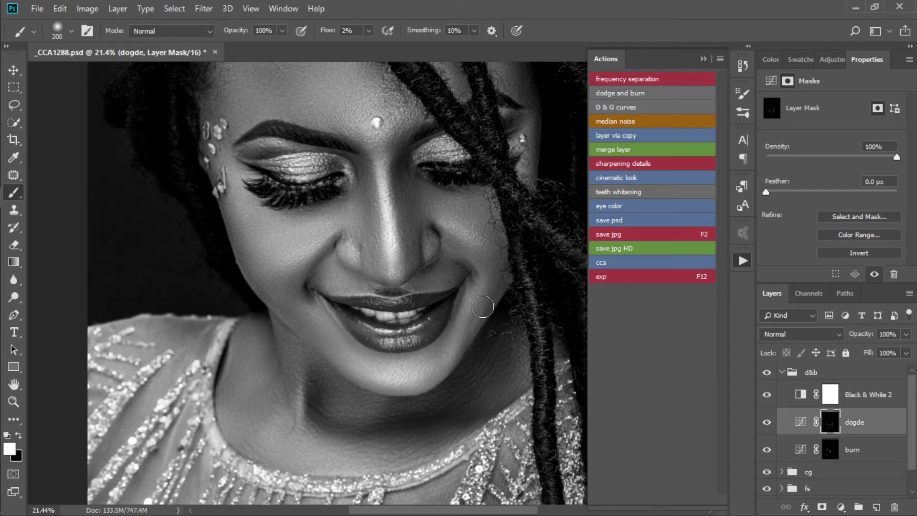
mouse_move(292, 315)
left_mouse_down()
mouse_move(310, 334)
mouse_move(256, 295)
mouse_move(319, 266)
mouse_move(271, 265)
mouse_move(235, 227)
mouse_move(232, 209)
mouse_move(246, 242)
mouse_move(240, 216)
mouse_move(269, 238)
mouse_move(275, 225)
mouse_move(251, 218)
mouse_move(312, 223)
mouse_move(296, 214)
mouse_move(332, 202)
mouse_move(276, 204)
mouse_move(307, 206)
mouse_move(344, 189)
mouse_move(335, 210)
mouse_move(264, 217)
mouse_move(448, 256)
mouse_move(446, 189)
mouse_move(424, 188)
mouse_move(475, 192)
mouse_move(461, 197)
mouse_move(450, 190)
mouse_move(485, 187)
left_mouse_up()
- Dodge the forehead and the temple on the dogde mask with a size 250 brush
scroll(312, 175, "up", 3)
scroll(248, 186, "up", 1)
key("bracketright")
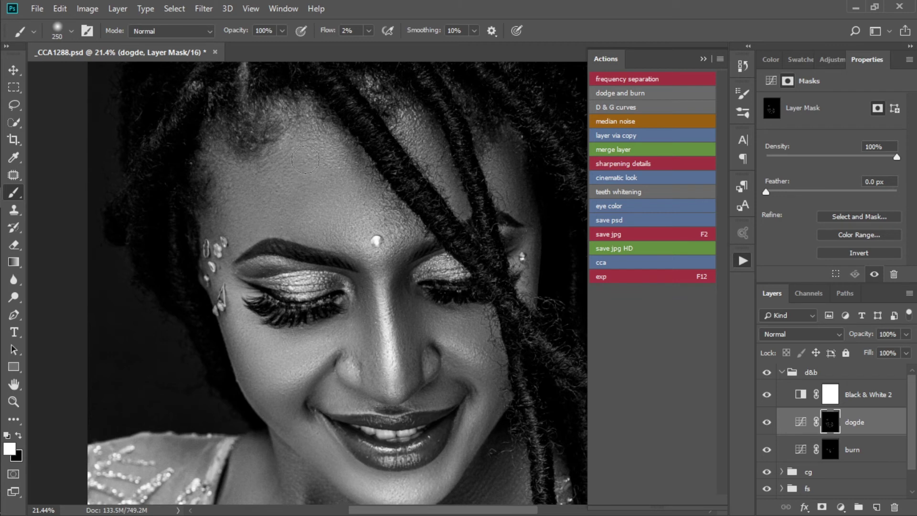
mouse_move(351, 147)
left_mouse_down()
mouse_move(356, 165)
mouse_move(412, 209)
mouse_move(331, 120)
mouse_move(371, 174)
left_mouse_up()
mouse_move(216, 199)
left_mouse_down()
mouse_move(223, 230)
mouse_move(205, 175)
mouse_move(237, 223)
left_mouse_up()
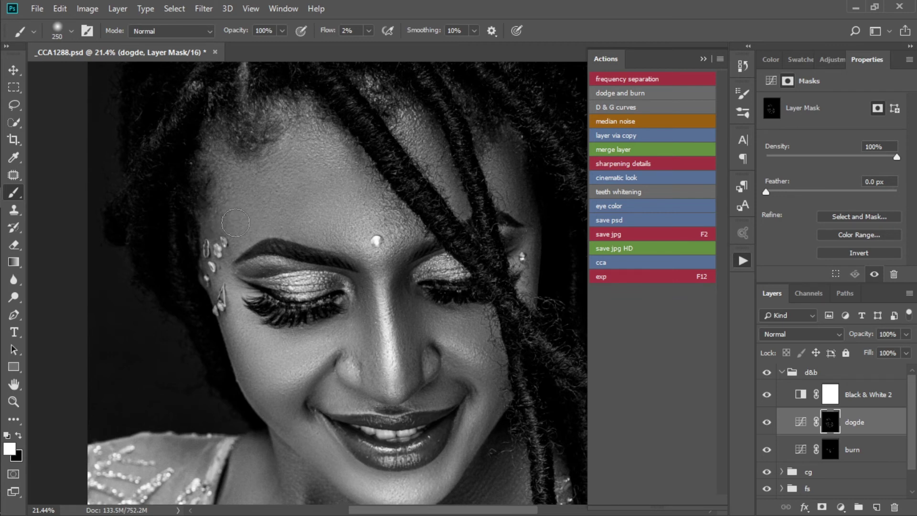
mouse_move(428, 128)
left_mouse_down()
mouse_move(464, 212)
mouse_move(393, 130)
mouse_move(379, 128)
mouse_move(426, 129)
mouse_move(465, 165)
mouse_move(509, 140)
mouse_move(489, 157)
mouse_move(508, 157)
mouse_move(507, 149)
mouse_move(528, 232)
mouse_move(525, 223)
mouse_move(527, 268)
mouse_move(531, 221)
mouse_move(525, 265)
mouse_move(536, 272)
mouse_move(428, 268)
left_mouse_up()
- Dodge the neck and the skin above the dress neckline on the dogde mask
scroll(428, 268, "down", 3)
mouse_move(268, 340)
left_mouse_down()
mouse_move(298, 396)
mouse_move(299, 349)
mouse_move(331, 374)
mouse_move(285, 315)
mouse_move(300, 376)
mouse_move(245, 356)
mouse_move(264, 329)
mouse_move(267, 363)
mouse_move(252, 328)
left_mouse_up()
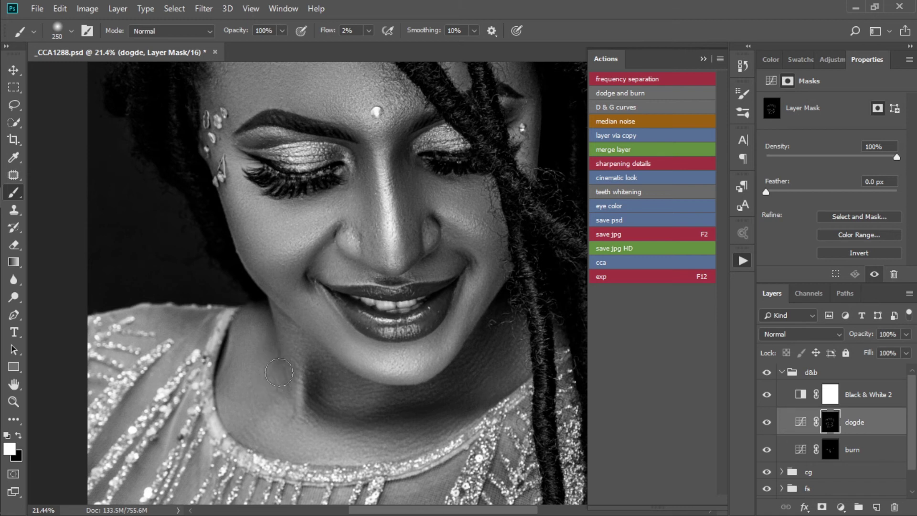
mouse_move(254, 427)
left_mouse_down()
mouse_move(282, 396)
mouse_move(335, 381)
mouse_move(324, 390)
mouse_move(336, 398)
mouse_move(327, 364)
mouse_move(331, 383)
mouse_move(324, 366)
mouse_move(336, 385)
mouse_move(348, 390)
mouse_move(339, 370)
mouse_move(364, 386)
mouse_move(337, 389)
mouse_move(359, 398)
mouse_move(317, 366)
mouse_move(330, 386)
mouse_move(373, 395)
mouse_move(452, 385)
mouse_move(470, 367)
mouse_move(499, 364)
mouse_move(511, 344)
mouse_move(493, 379)
mouse_move(515, 347)
mouse_move(471, 385)
mouse_move(503, 337)
mouse_move(460, 387)
mouse_move(501, 318)
mouse_move(520, 374)
mouse_move(478, 385)
mouse_move(487, 375)
mouse_move(450, 394)
mouse_move(493, 371)
left_mouse_up()
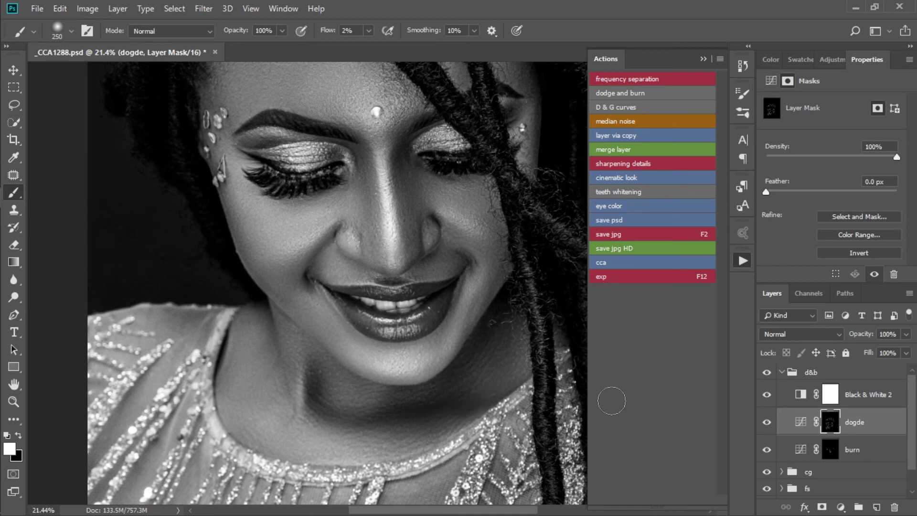
- Burn the shadows of the neck below the jaw on the burn mask, using brush sizes from 175 to 250
left_click(830, 450)
key("bracketleft")
mouse_move(303, 354)
left_mouse_down()
mouse_move(318, 368)
mouse_move(310, 395)
mouse_move(331, 415)
mouse_move(385, 405)
mouse_move(368, 409)
mouse_move(371, 401)
mouse_move(357, 415)
mouse_move(322, 403)
mouse_move(308, 385)
mouse_move(319, 373)
mouse_move(303, 361)
left_mouse_up()
key("bracketleft")
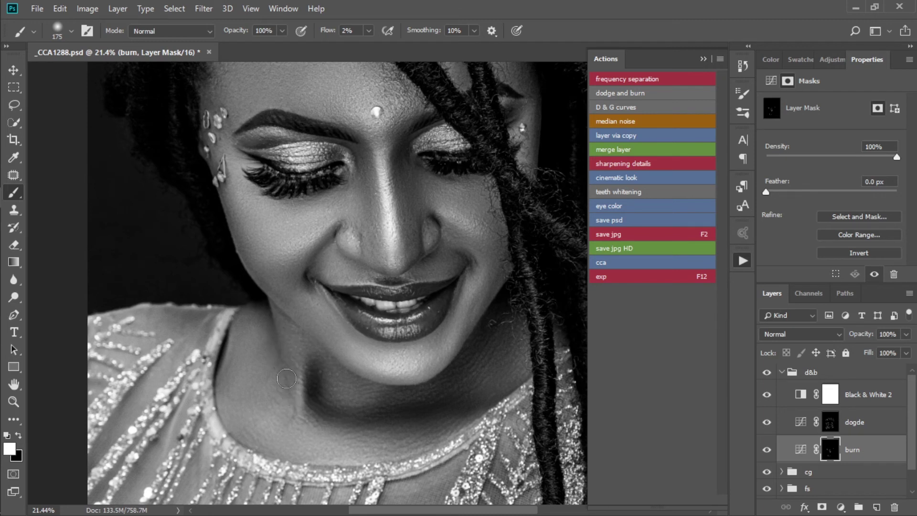
mouse_move(276, 351)
left_mouse_down()
mouse_move(264, 323)
mouse_move(369, 408)
mouse_move(382, 396)
mouse_move(370, 390)
mouse_move(426, 389)
mouse_move(422, 400)
mouse_move(473, 404)
mouse_move(497, 321)
mouse_move(460, 383)
mouse_move(510, 340)
mouse_move(516, 353)
mouse_move(468, 361)
mouse_move(497, 385)
mouse_move(432, 403)
mouse_move(483, 395)
mouse_move(492, 391)
mouse_move(465, 381)
mouse_move(393, 409)
mouse_move(317, 403)
mouse_move(329, 424)
mouse_move(391, 409)
mouse_move(351, 431)
left_mouse_up()
key("bracketright")
key("bracketright")
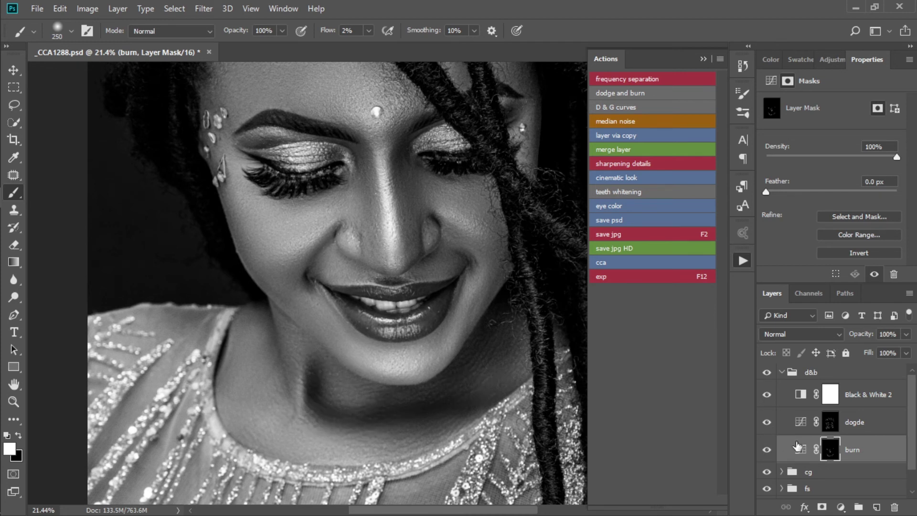
- Dodge the cheek and jaw edge beside the mouth, near the hanging dreadlocks, on the dogde mask
left_click(831, 423)
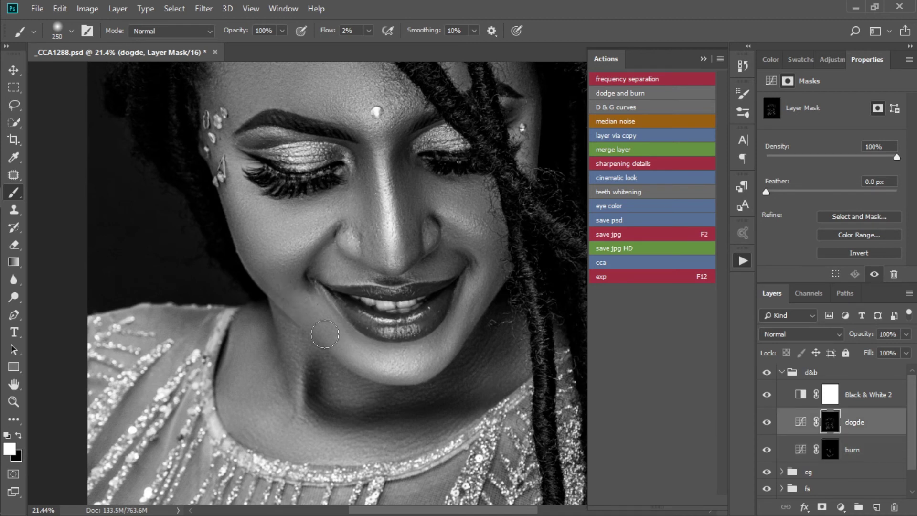
mouse_move(471, 323)
left_mouse_down()
mouse_move(494, 264)
mouse_move(495, 289)
left_mouse_up()
scroll(416, 296, "up", 5)
scroll(342, 219, "up", 2)
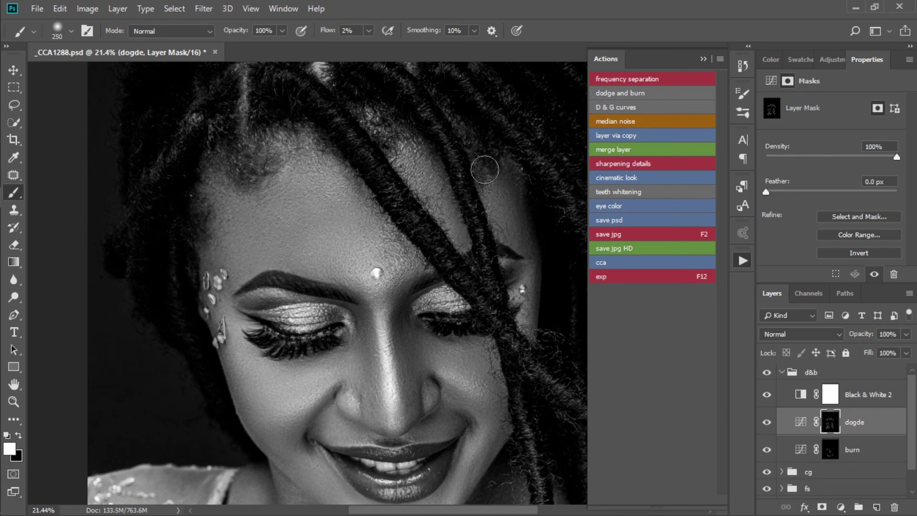
scroll(479, 266, "down", 2)
scroll(418, 232, "down", 4)
scroll(315, 299, "up", 4)
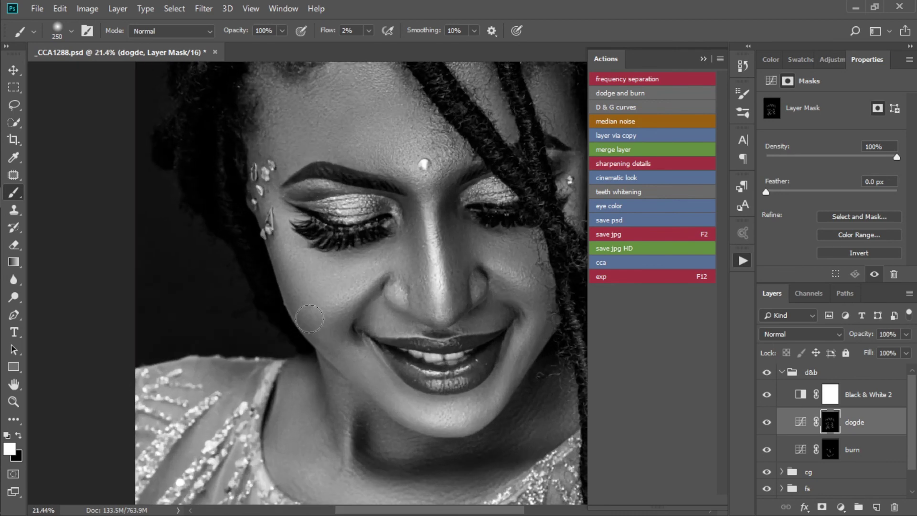
- Hide the Black & White 2 helper layer and compare the face in color with and without the d&b group
key("alt+bracketleft")
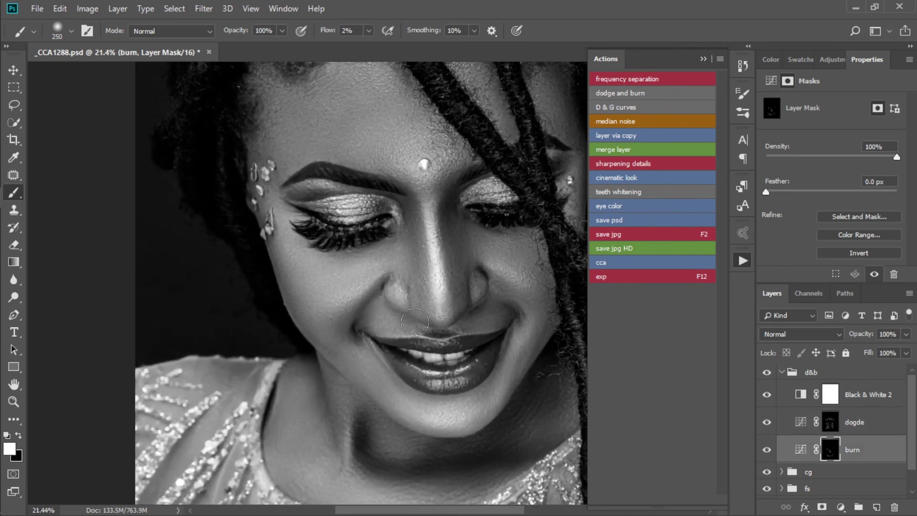
left_click(767, 394)
left_click(767, 373)
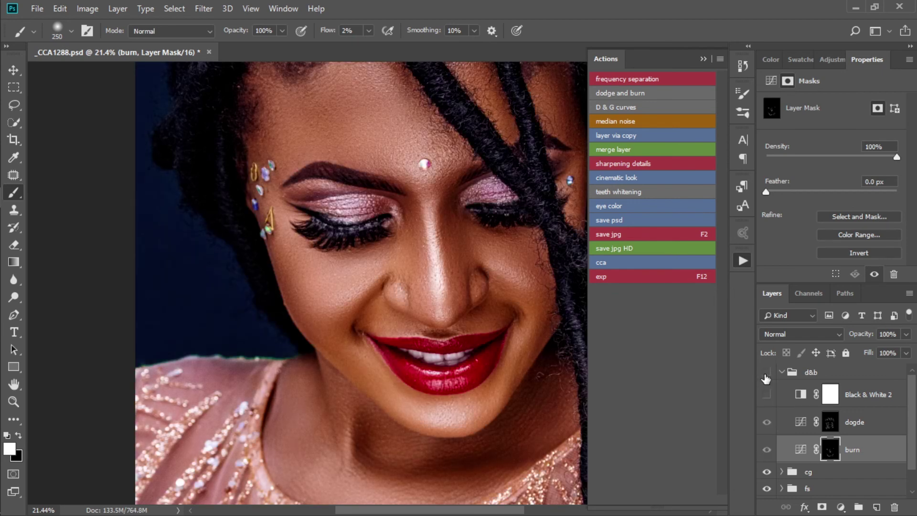
left_click(767, 374)
left_click(766, 374)
left_click(766, 375)
key("ctrl+0")
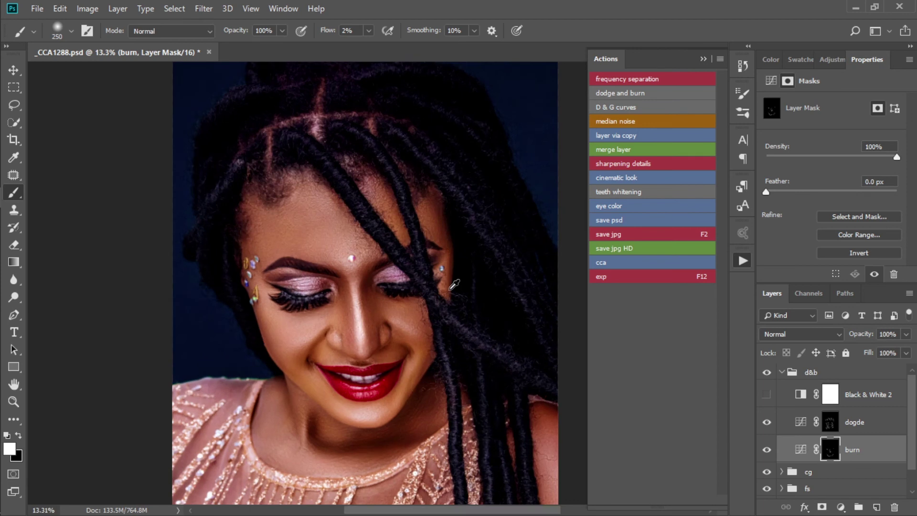
- Compare the whole portrait with the d&b group hidden and shown
left_click(768, 373)
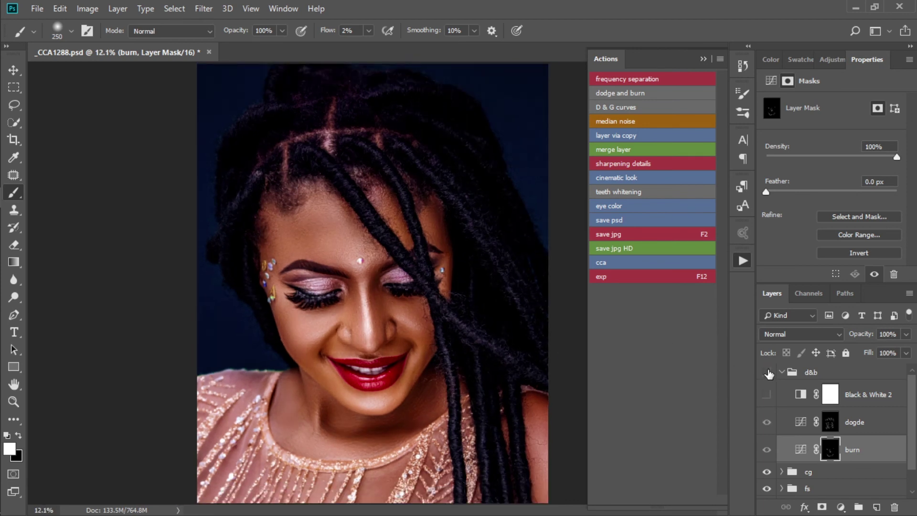
left_click(768, 374)
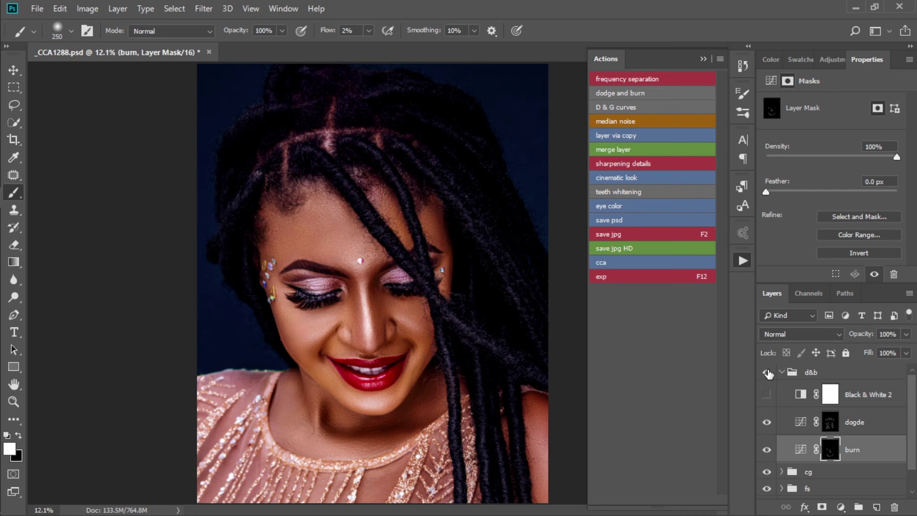
left_click(768, 373)
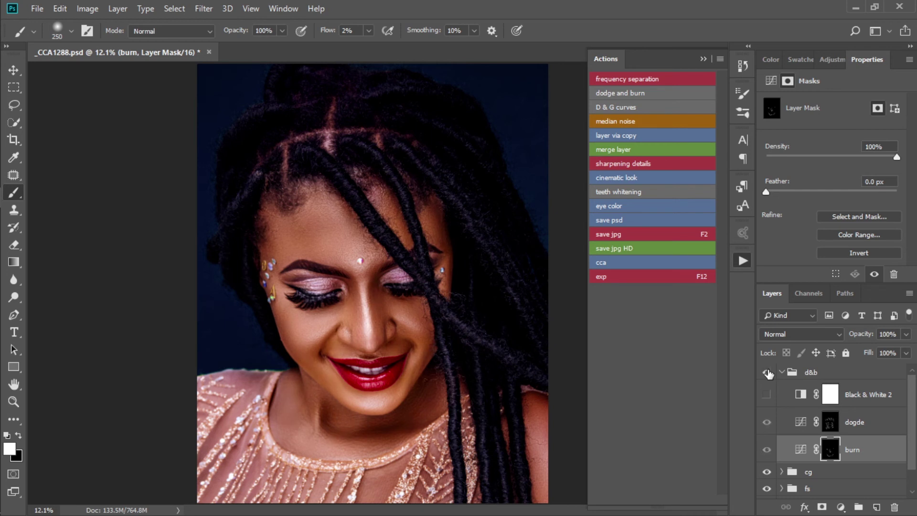
left_click(768, 374)
left_click(767, 374)
left_click(768, 373)
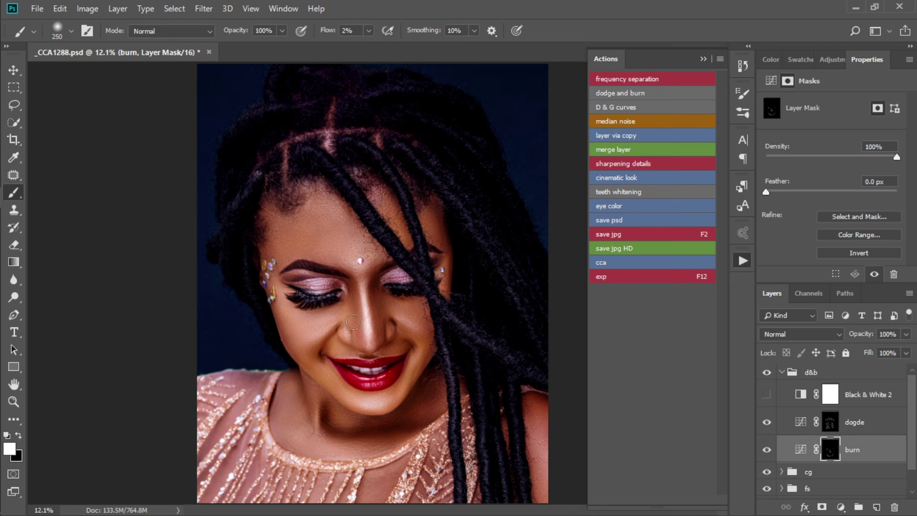
- Dodge the neck and the dress area among the hanging dreadlocks on the dogde mask, enlarging the brush to 400
left_click(831, 426)
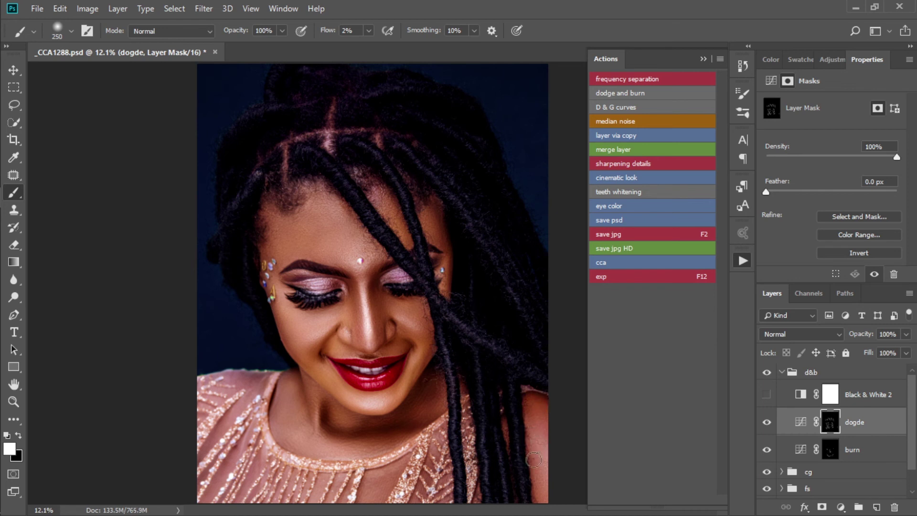
left_click_drag(490, 490, 479, 484)
key("bracketright")
key("bracketright")
mouse_move(432, 398)
left_mouse_down()
mouse_move(406, 403)
mouse_move(387, 425)
mouse_move(374, 417)
left_mouse_up()
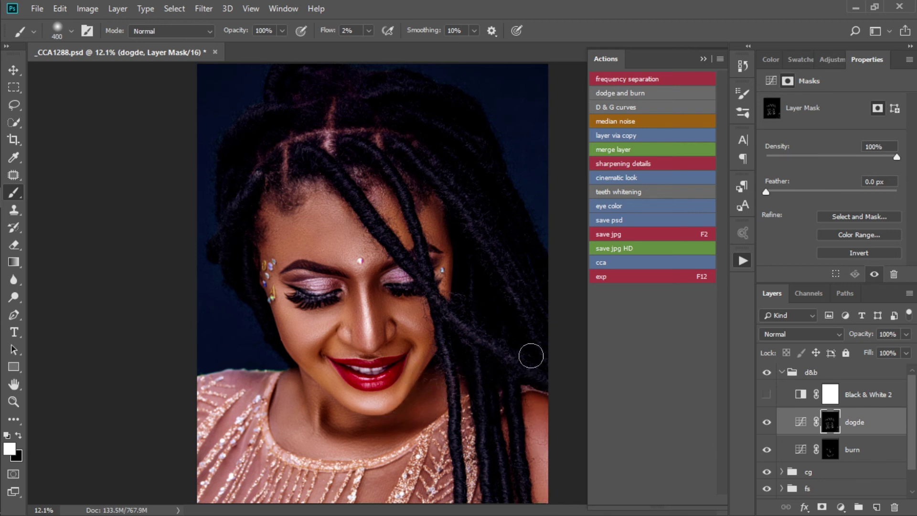
- Collapse the d&b group and examine the retouched skin on the face up close
left_click(782, 372)
scroll(430, 291, "down", 3)
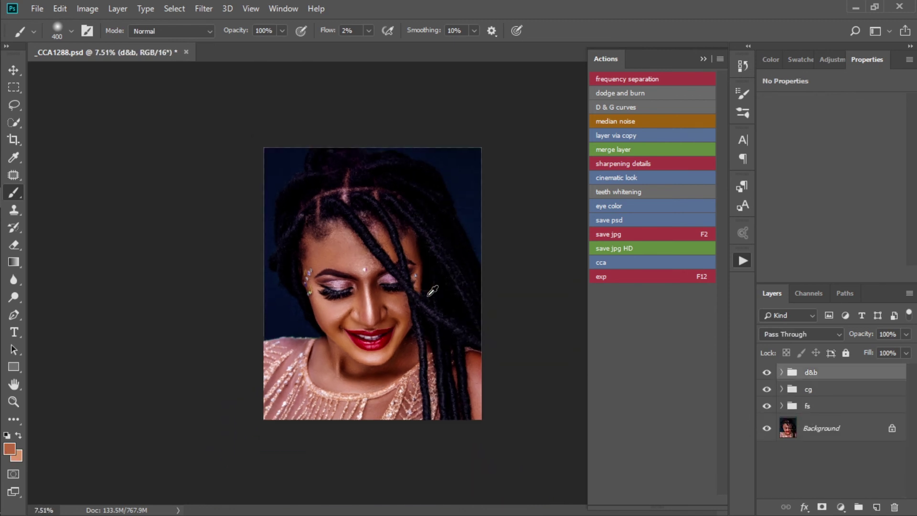
scroll(432, 292, "up", 2)
scroll(432, 292, "up", 1)
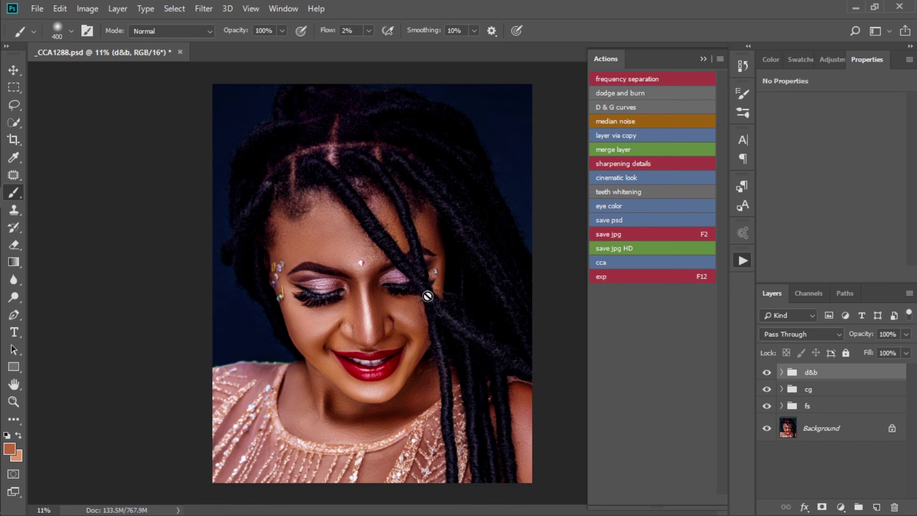
scroll(364, 247, "up", 3)
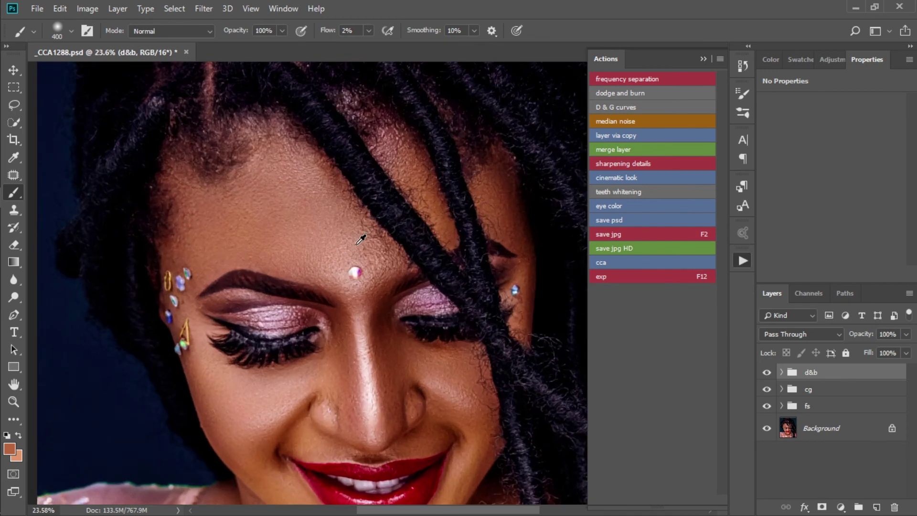
scroll(457, 120, "down", 3)
- Switch the d&b group's visibility off and on repeatedly to judge the dodge and burn effect on the portrait
left_click(766, 372)
left_click(767, 372)
left_click(767, 372)
left_click(766, 373)
left_click(766, 372)
left_click(767, 372)
left_click(766, 373)
left_click(767, 372)
left_click(766, 373)
left_click(766, 372)
left_click(767, 372)
left_click(766, 372)
scroll(407, 247, "down", 4)
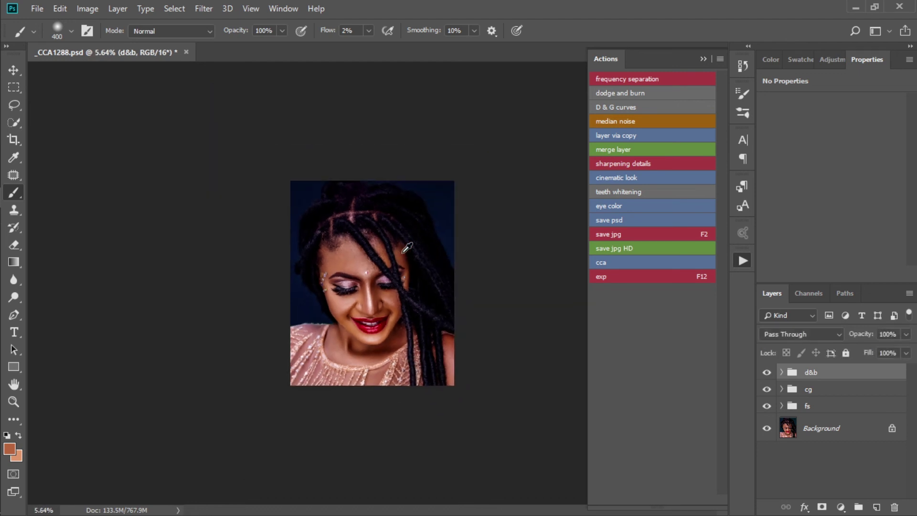
scroll(407, 248, "up", 4)
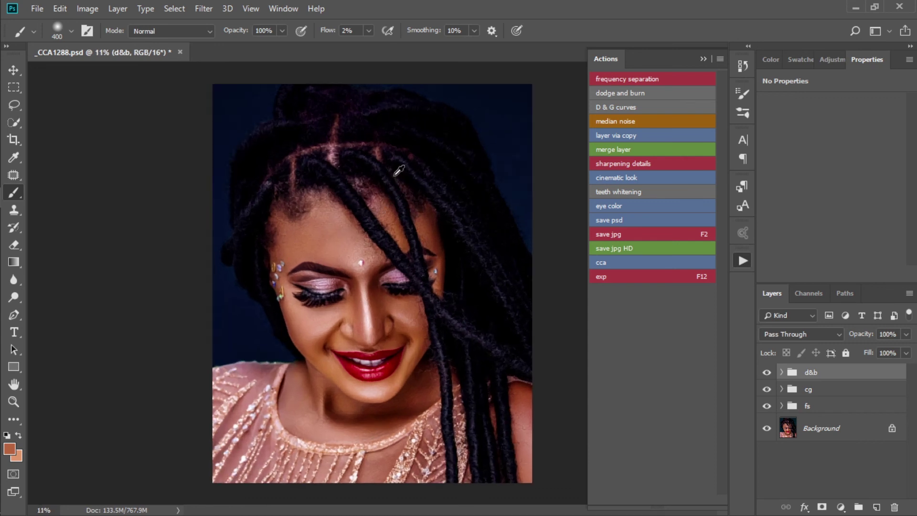
scroll(399, 172, "up", 1)
- Dodge the dreadlocks crossing the forehead and beside the temple on the dogde mask with a size 150 brush at 5% flow
left_click(782, 372)
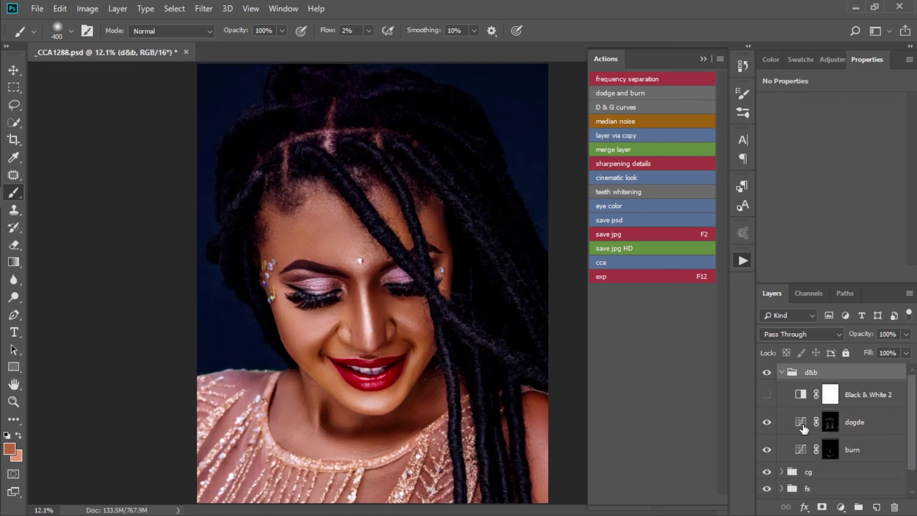
left_click(831, 422)
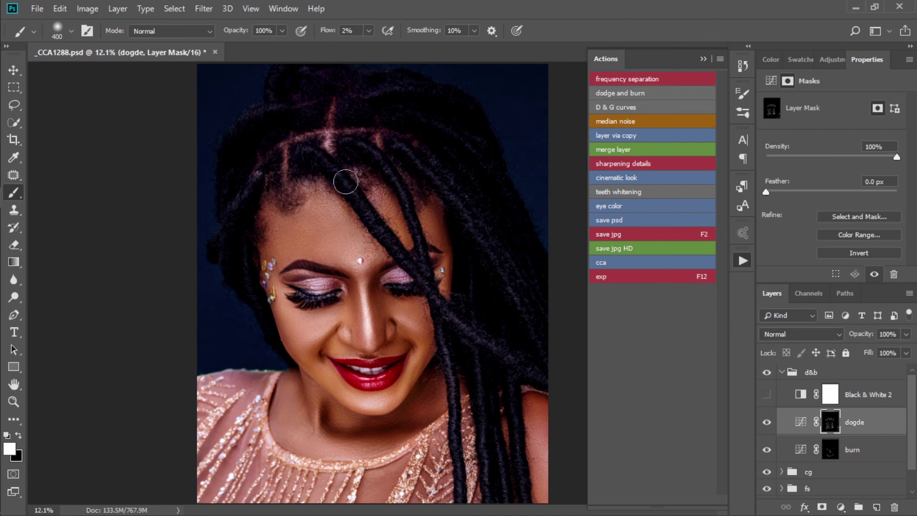
scroll(335, 177, "up", 3)
scroll(315, 176, "down", 1)
key("bracketleft")
key("bracketleft")
scroll(313, 177, "down", 1)
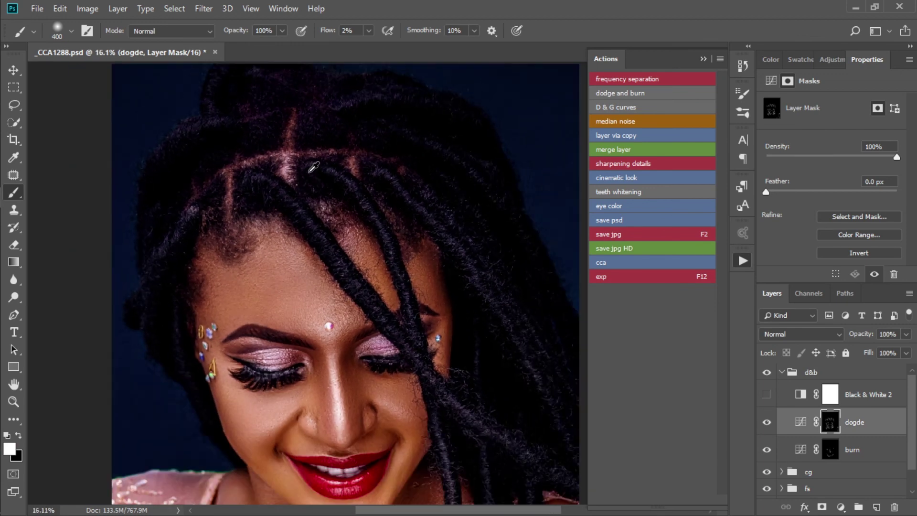
key("bracketleft")
key("bracketleft")
key("bracketleft")
left_click_drag(325, 36, 327, 36)
mouse_move(321, 170)
left_mouse_down()
mouse_move(377, 222)
mouse_move(423, 357)
left_mouse_up()
mouse_move(189, 207)
left_mouse_down()
mouse_move(159, 275)
mouse_move(157, 260)
mouse_move(146, 326)
mouse_move(176, 311)
mouse_move(205, 429)
mouse_move(175, 291)
left_mouse_up()
- Dodge the dreadlocks on the crown and those sweeping back from the hairline on the dogde mask
scroll(215, 132, "up", 2)
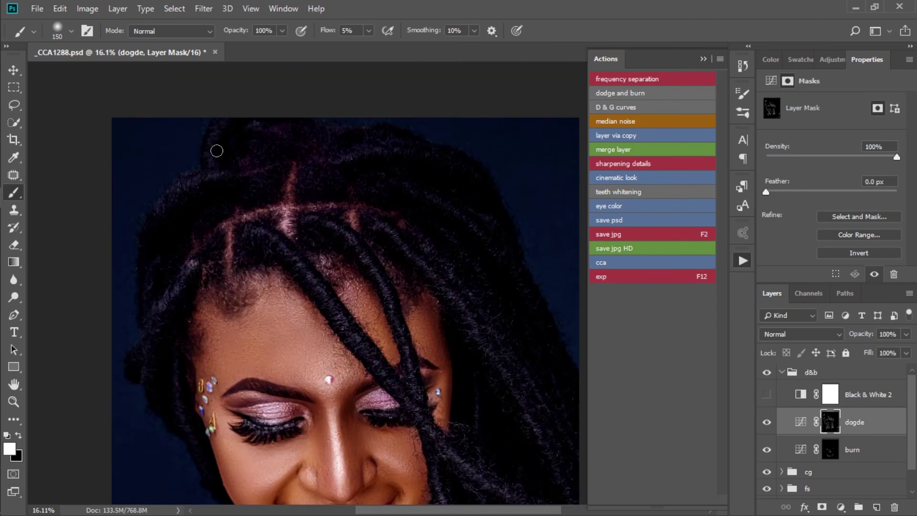
mouse_move(413, 155)
left_mouse_down()
mouse_move(383, 132)
mouse_move(424, 157)
left_mouse_up()
mouse_move(370, 216)
left_mouse_down()
mouse_move(420, 258)
mouse_move(504, 373)
left_mouse_up()
- Dodge the lower lengths of the dreadlocks hanging over the shoulder and dress on the dogde mask
scroll(450, 191, "down", 5)
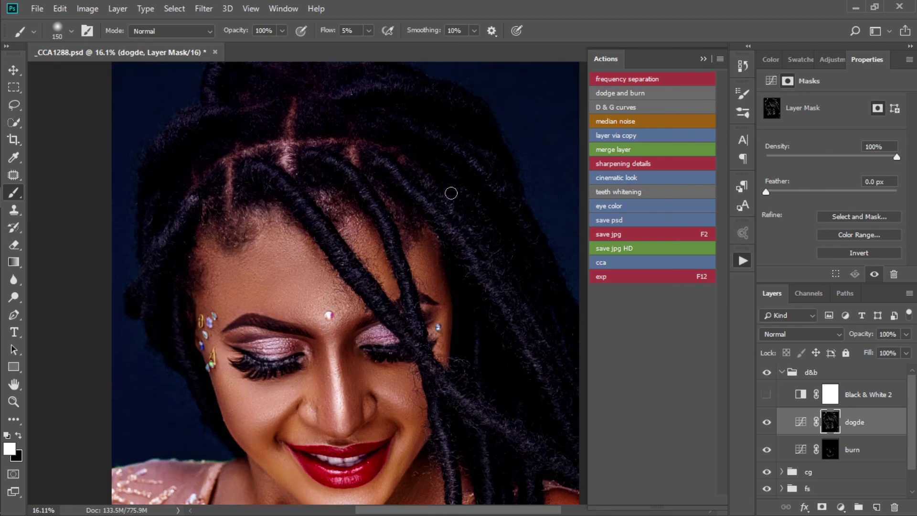
left_click_drag(523, 321, 538, 434)
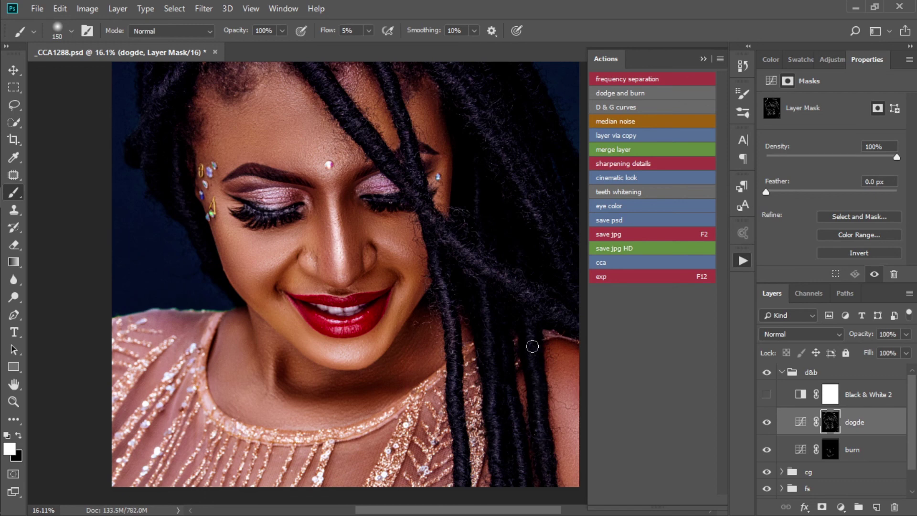
left_click_drag(499, 329, 527, 476)
mouse_move(444, 301)
left_mouse_down()
mouse_move(454, 435)
mouse_move(468, 488)
left_mouse_up()
scroll(468, 188, "up", 2)
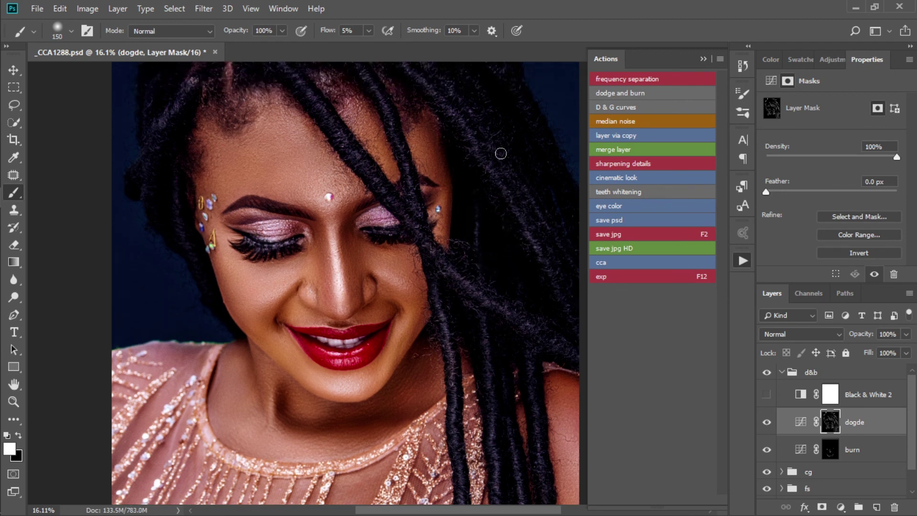
- Compare the full portrait with and without the d&b group, leaving the group shown and collapsed
scroll(500, 152, "down", 3)
left_click(772, 376)
left_click(768, 375)
left_click(768, 376)
left_click(767, 374)
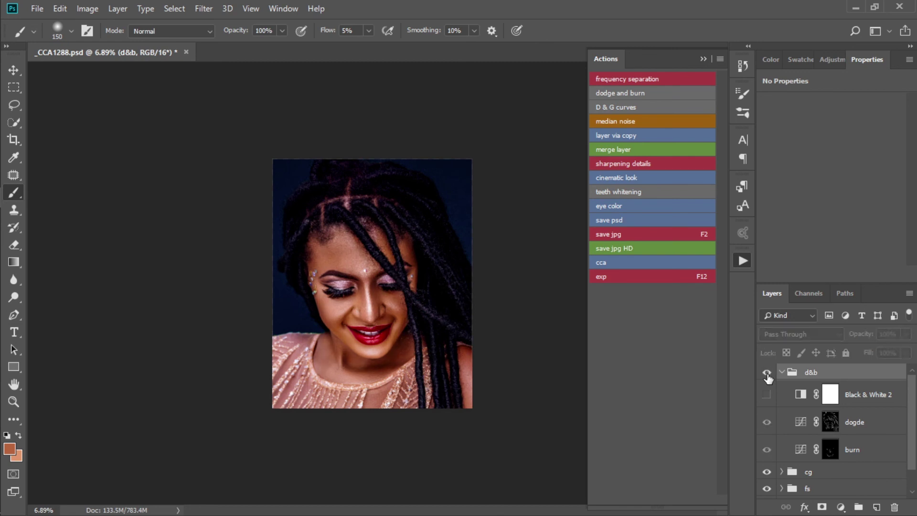
left_click(768, 375)
left_click(767, 375)
left_click(768, 375)
scroll(367, 277, "up", 1)
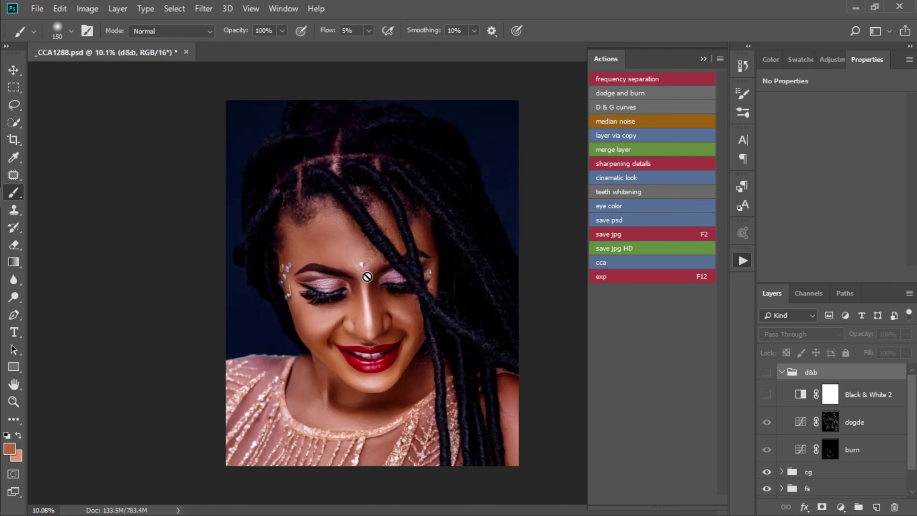
left_click(767, 372)
left_click(782, 373)
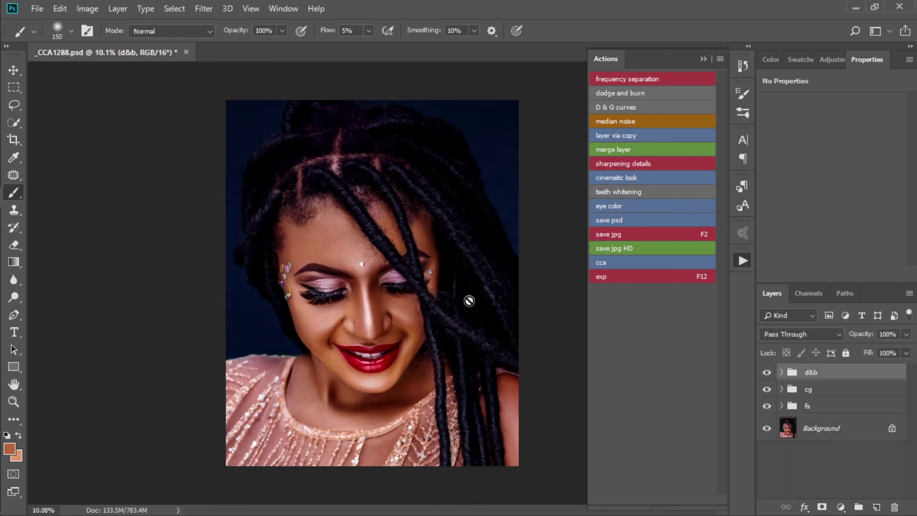
scroll(470, 305, "up", 1)
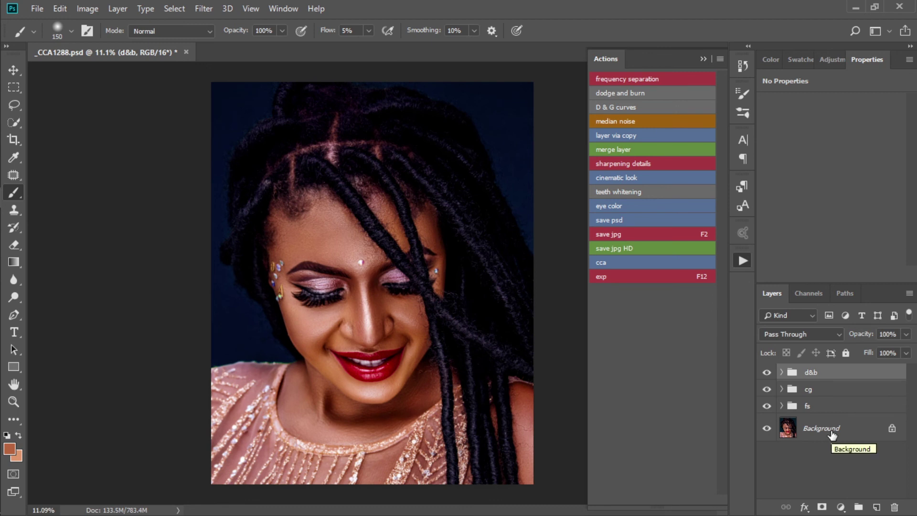